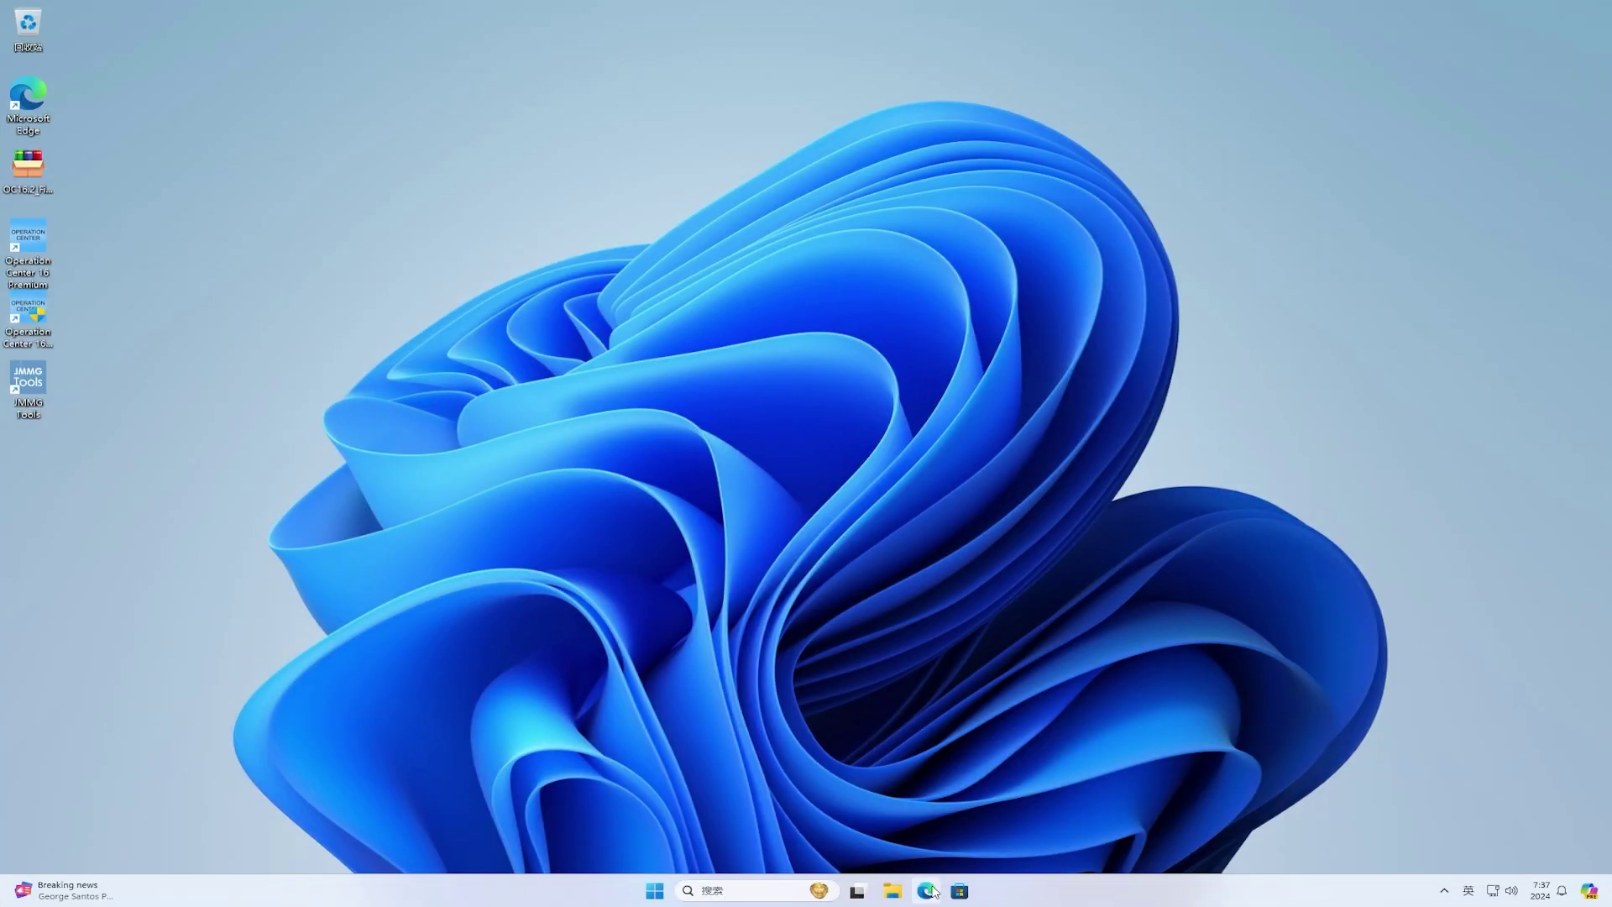
Search the web for "chrome" in Microsoft Edge and open the official Google Chrome site from the results.
click(927, 890)
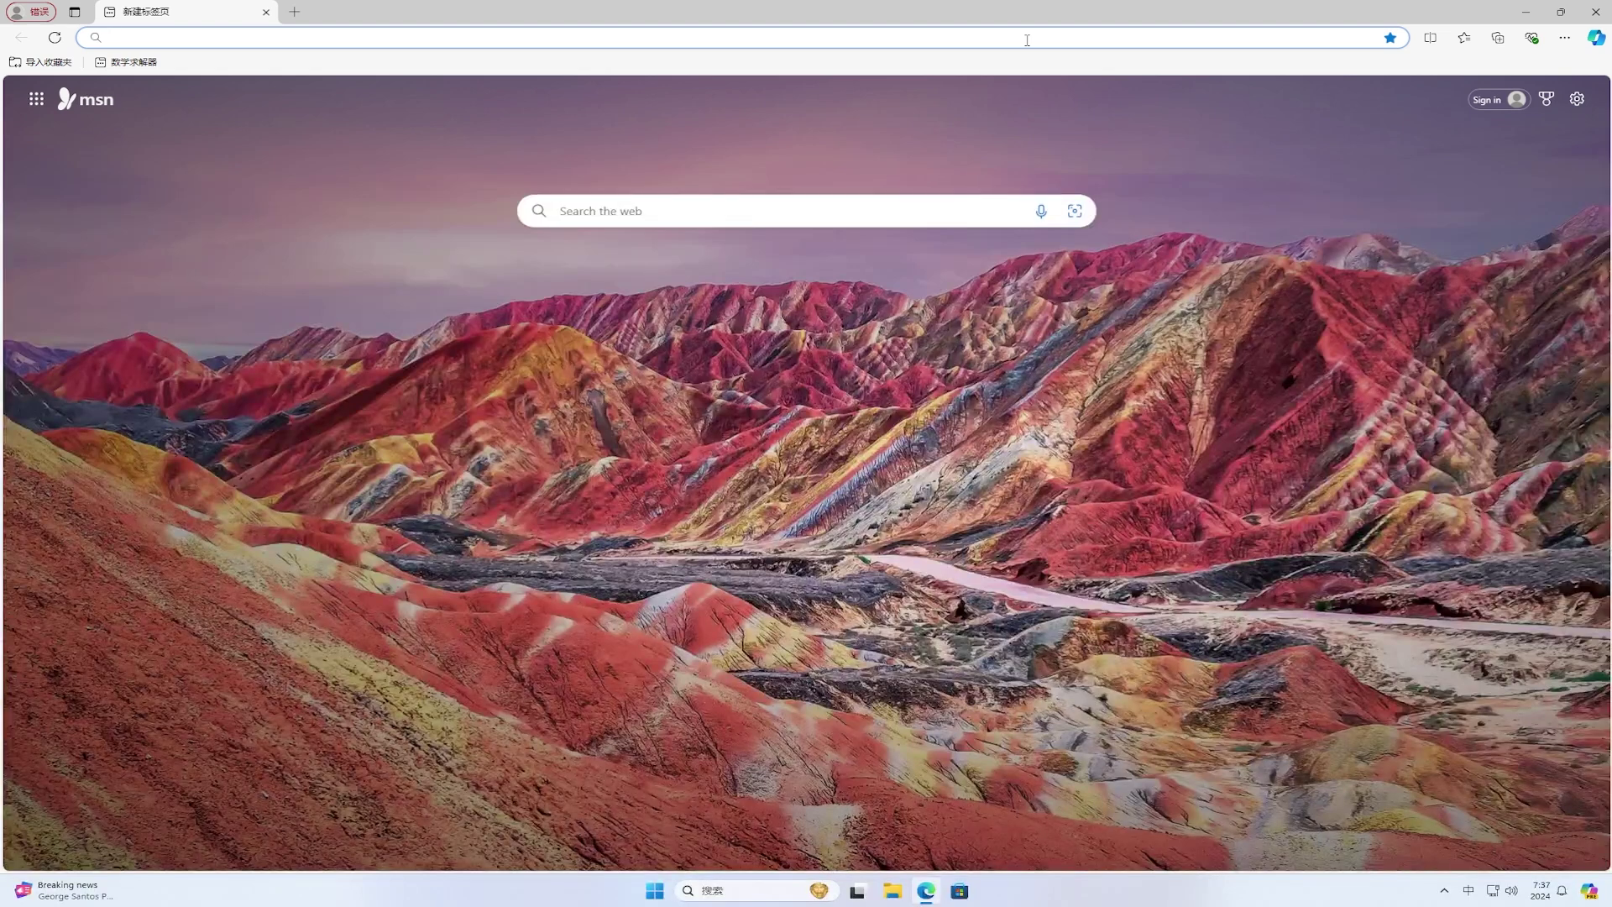
text(chrome)
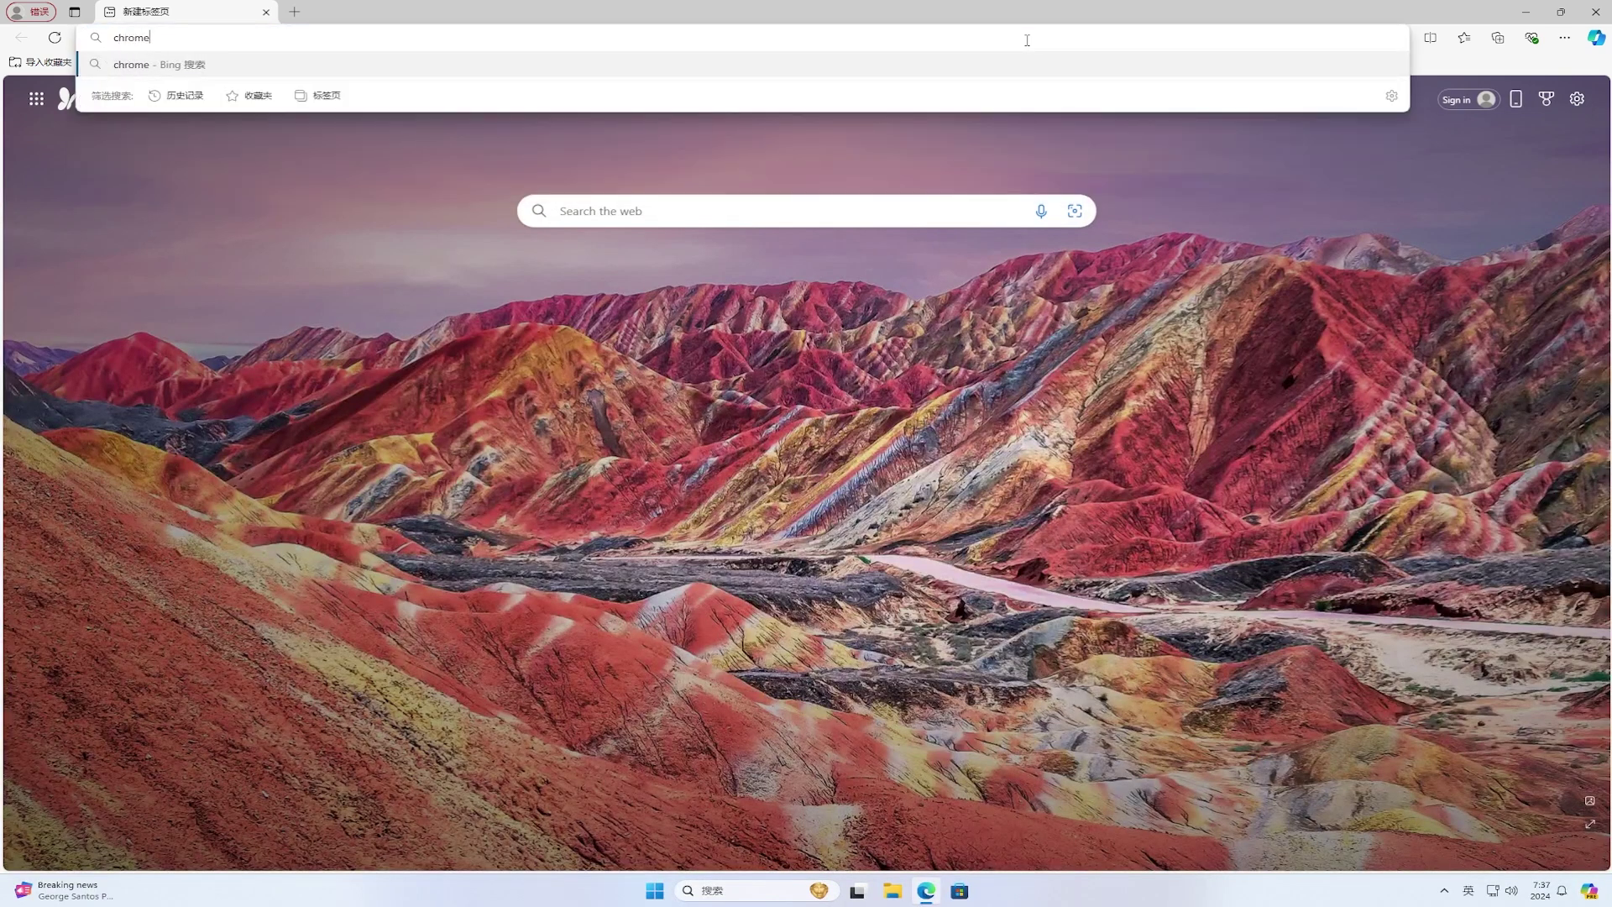
key(Return)
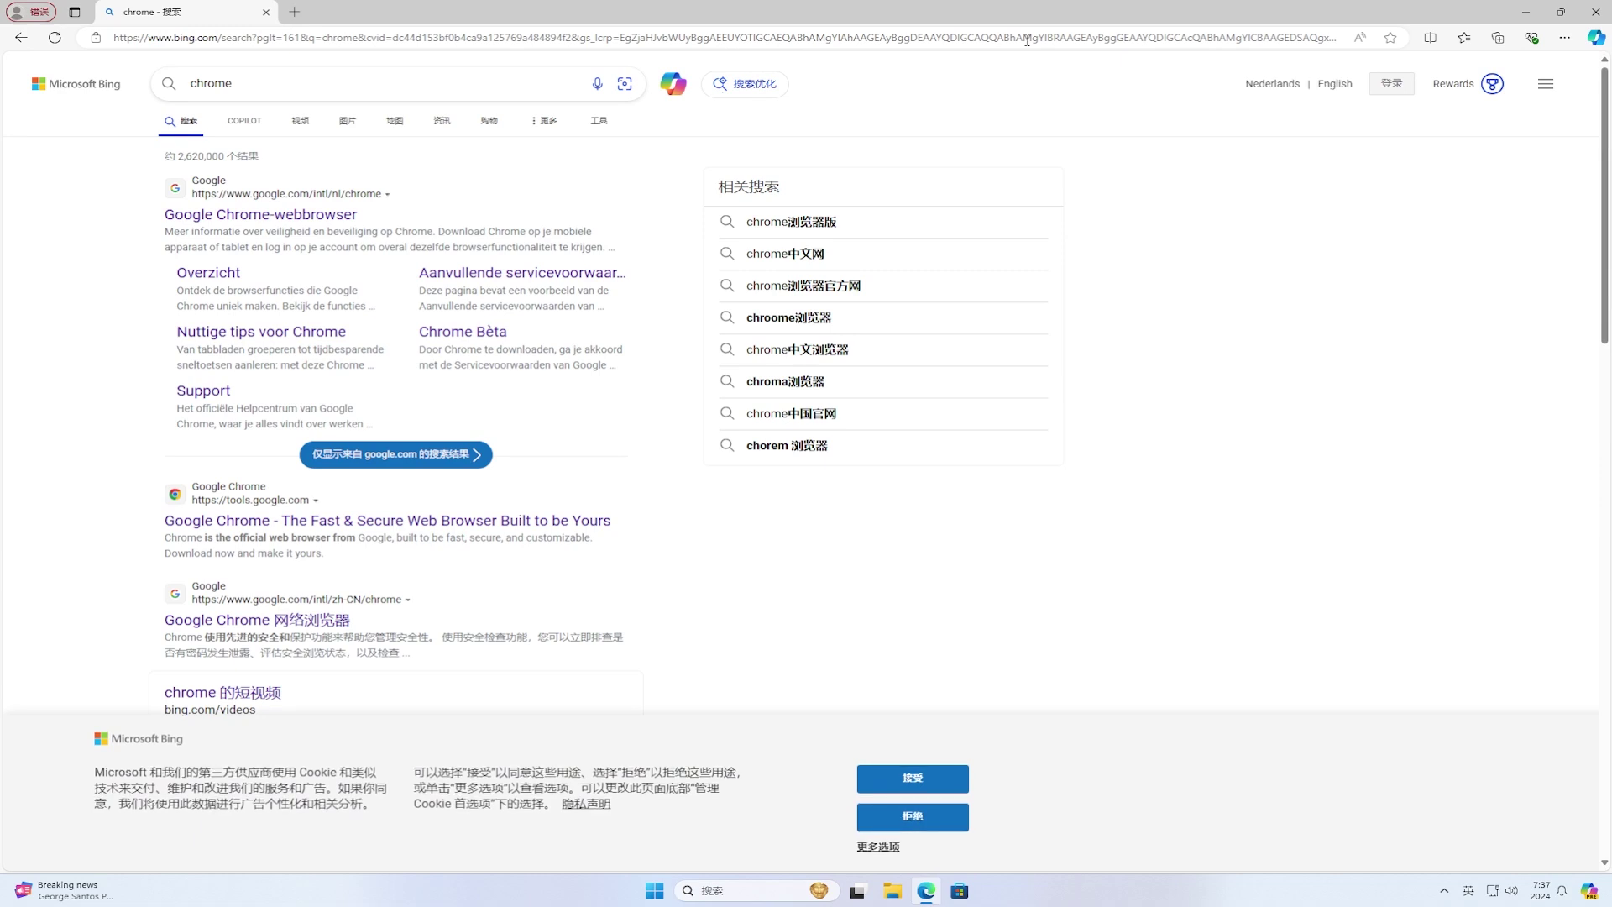
click(511, 520)
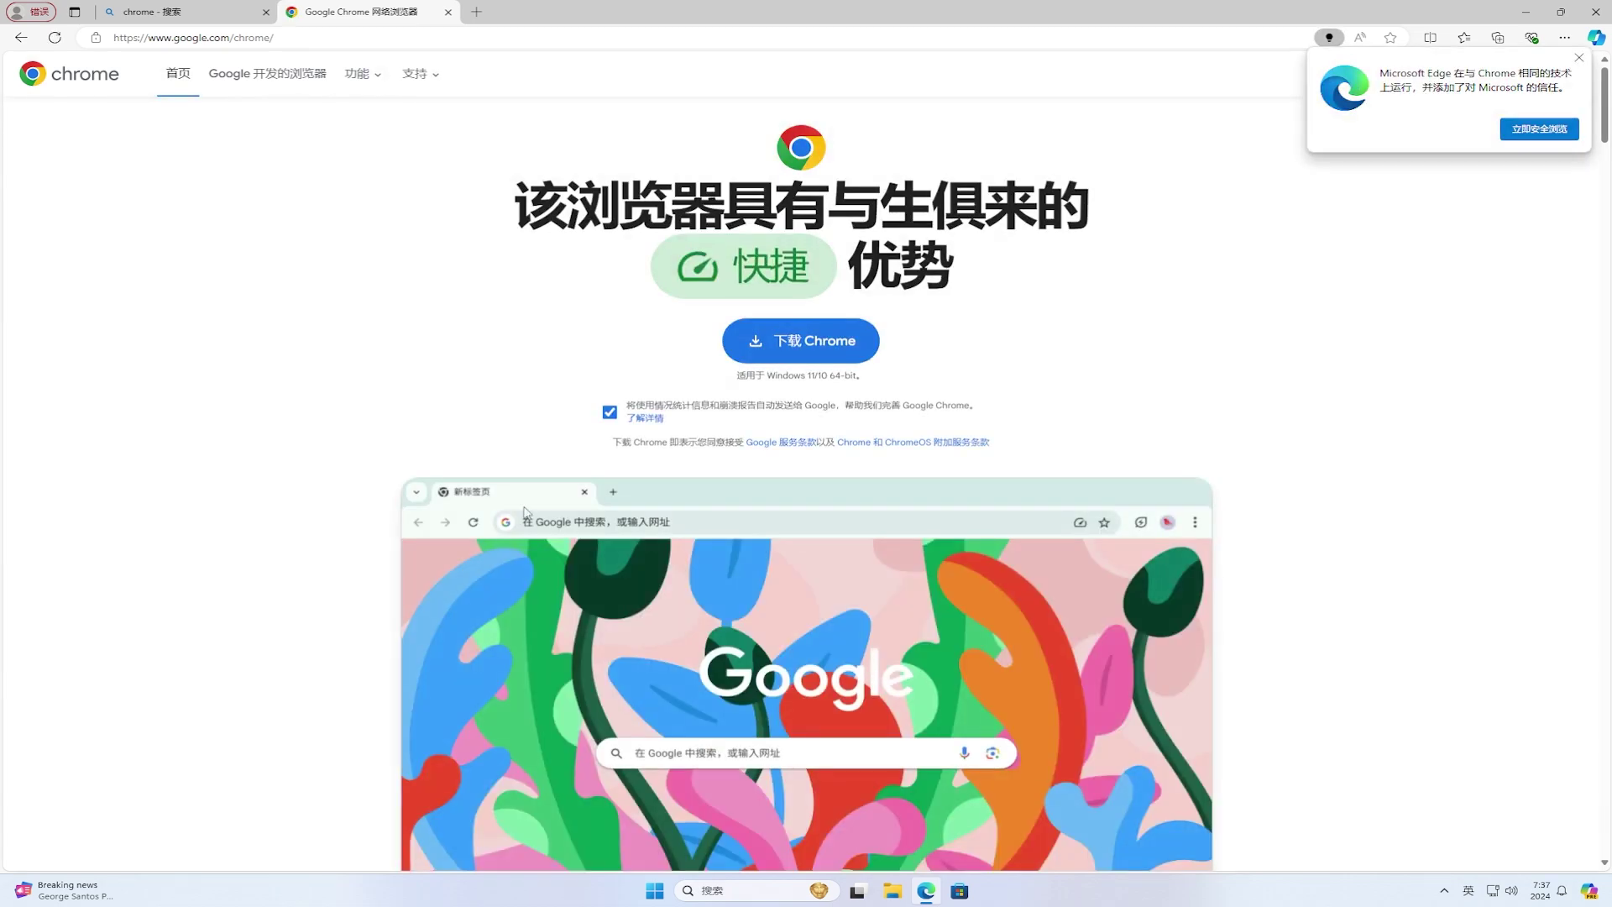
Download Chrome with usage statistics reporting turned off, and run ChromeSetup.exe with permission to make changes to the device.
click(609, 411)
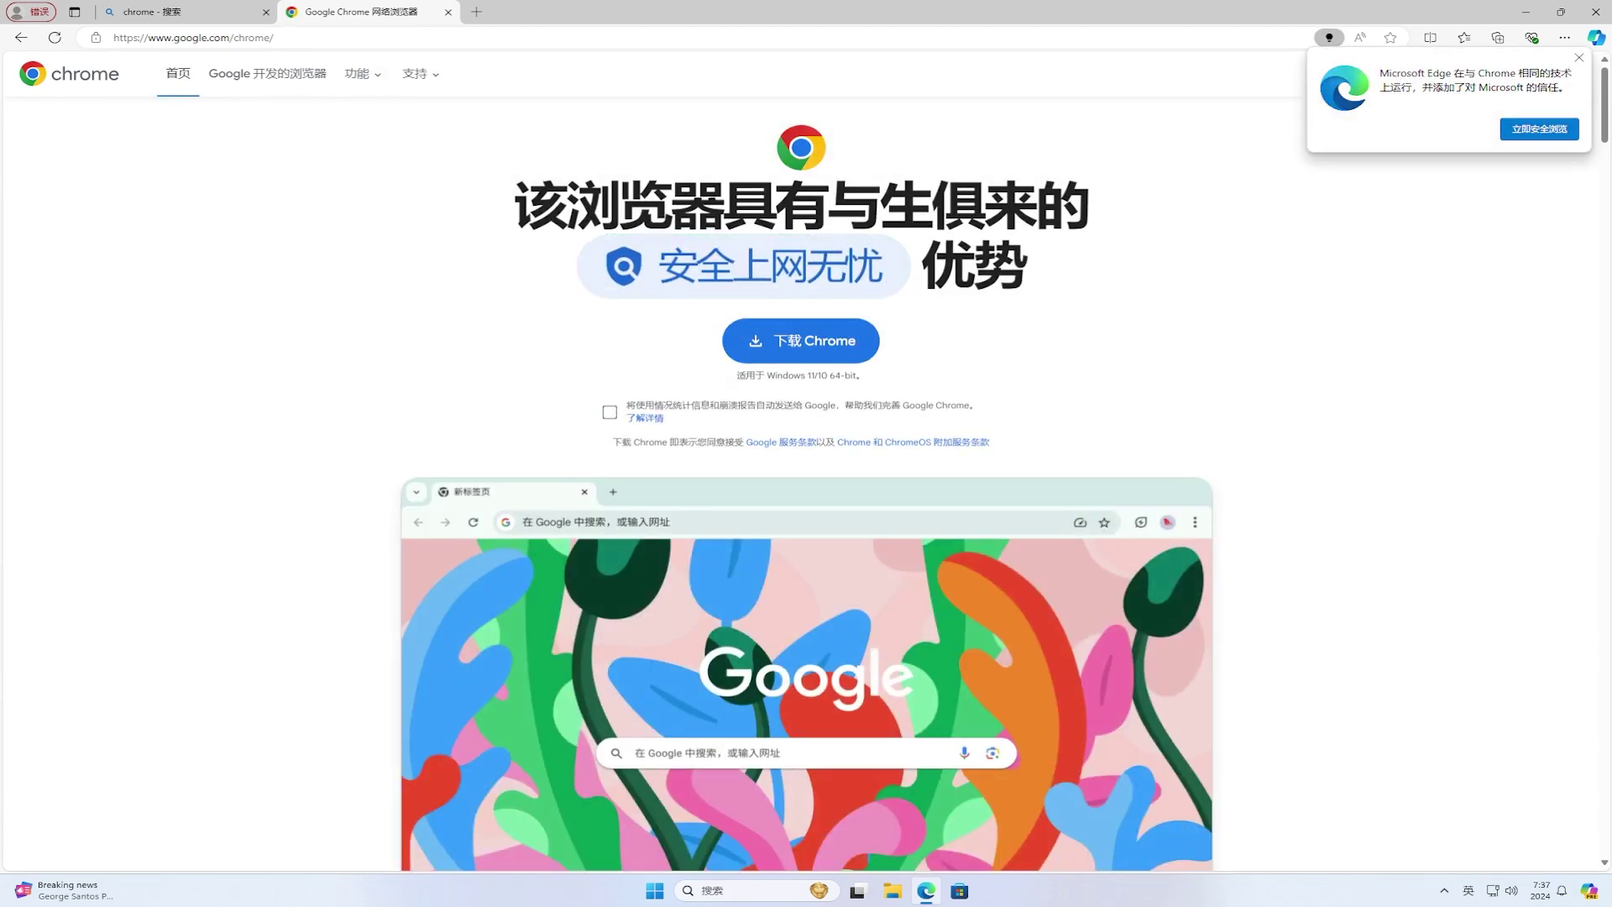
click(818, 344)
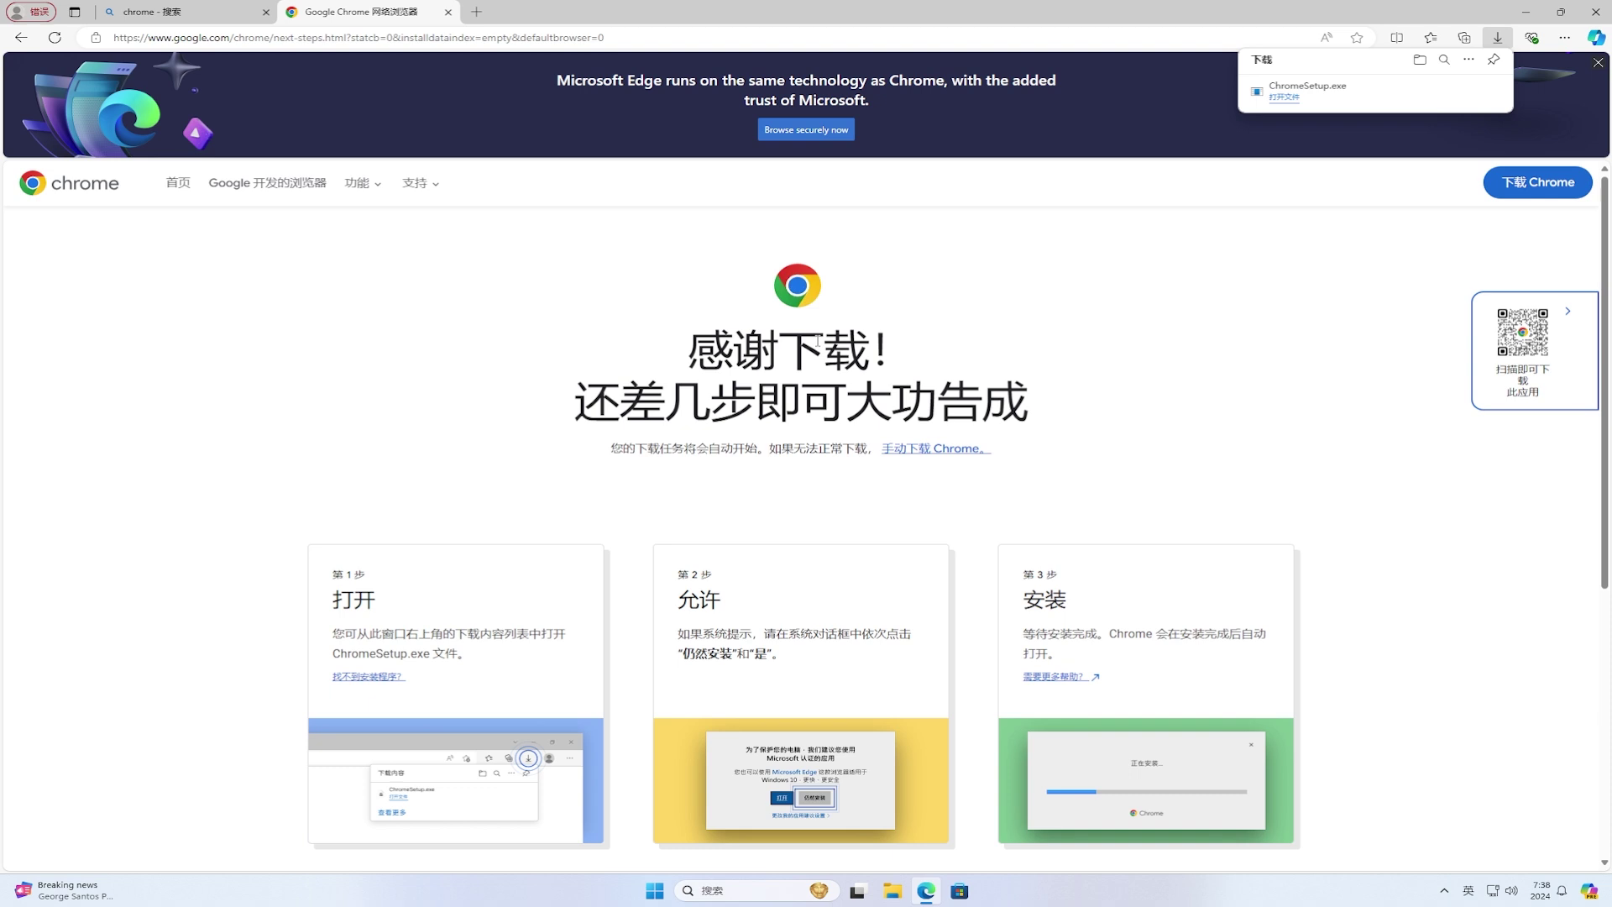
click(1282, 98)
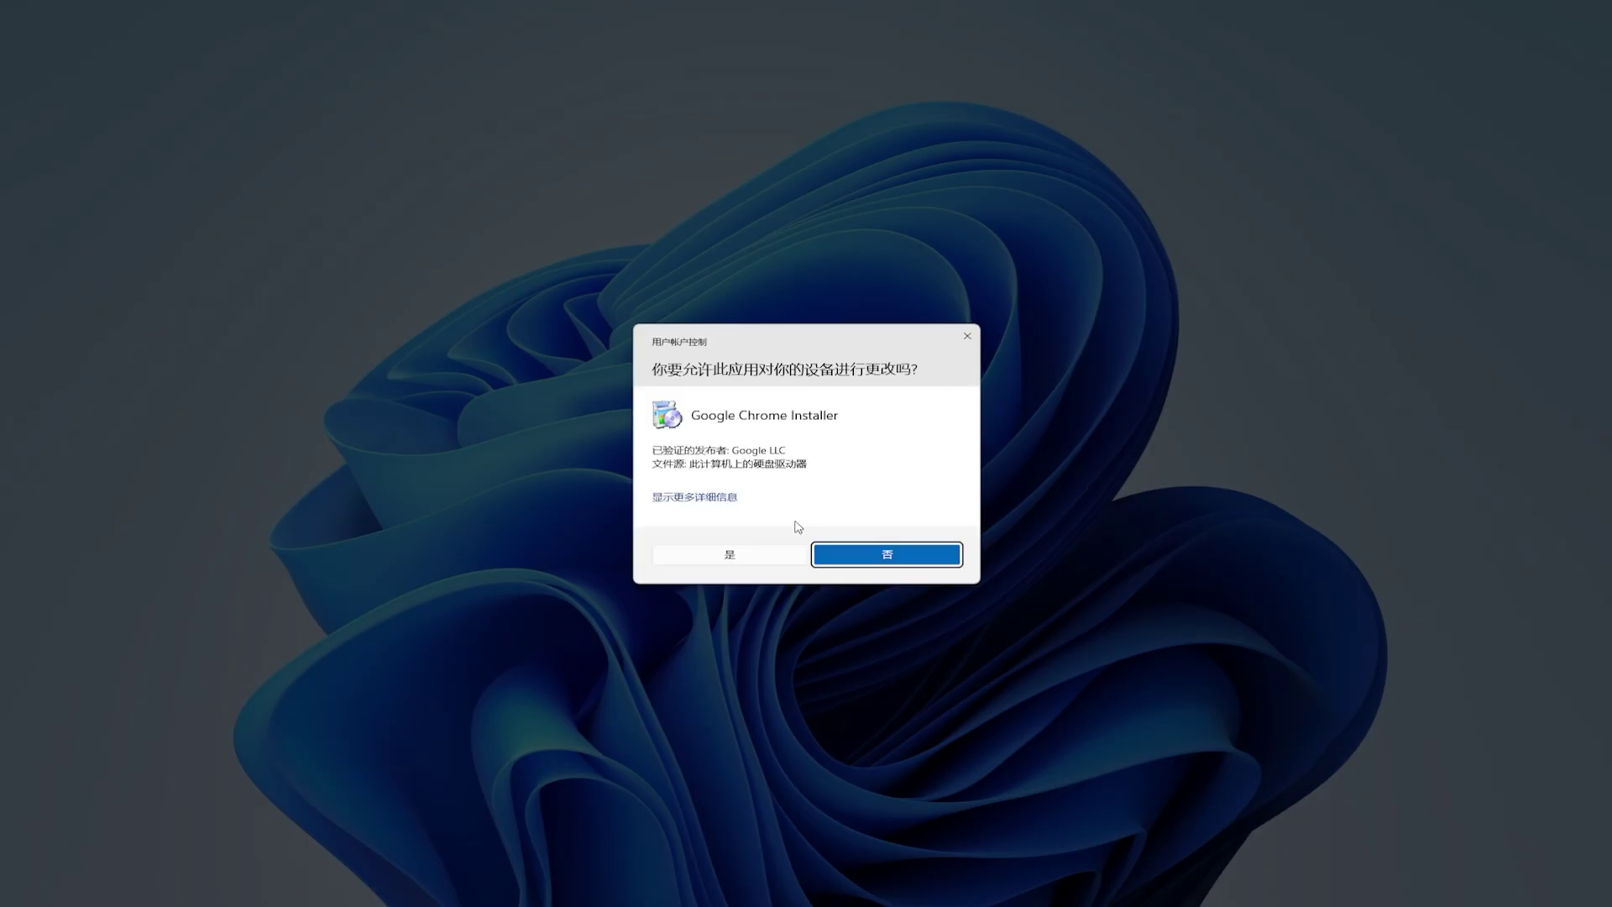
click(759, 556)
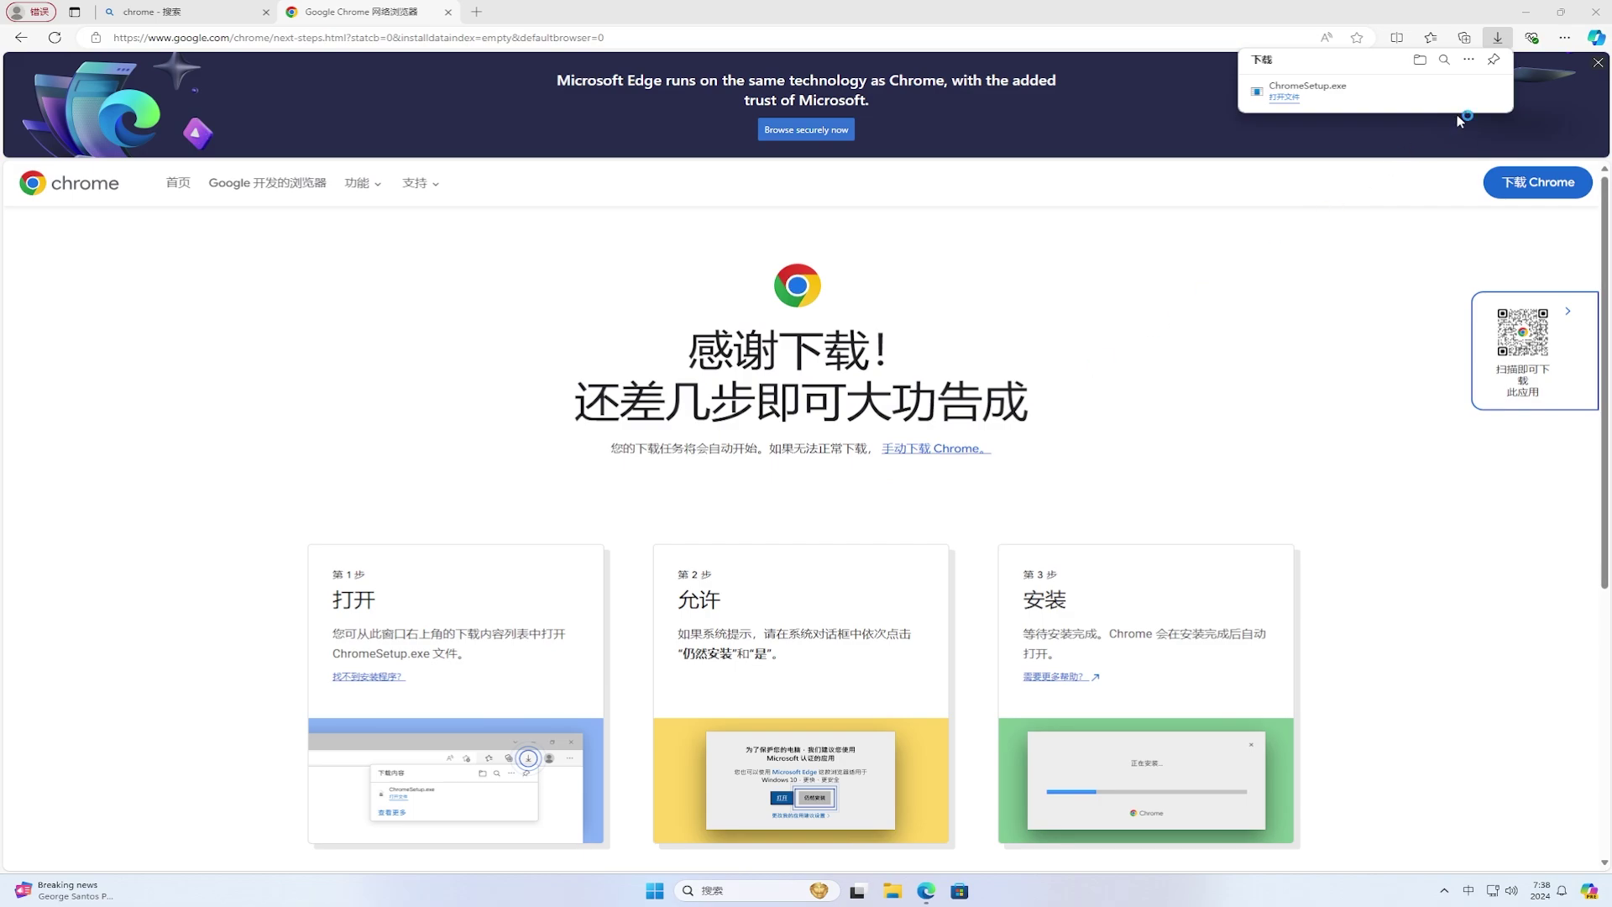
click(1594, 20)
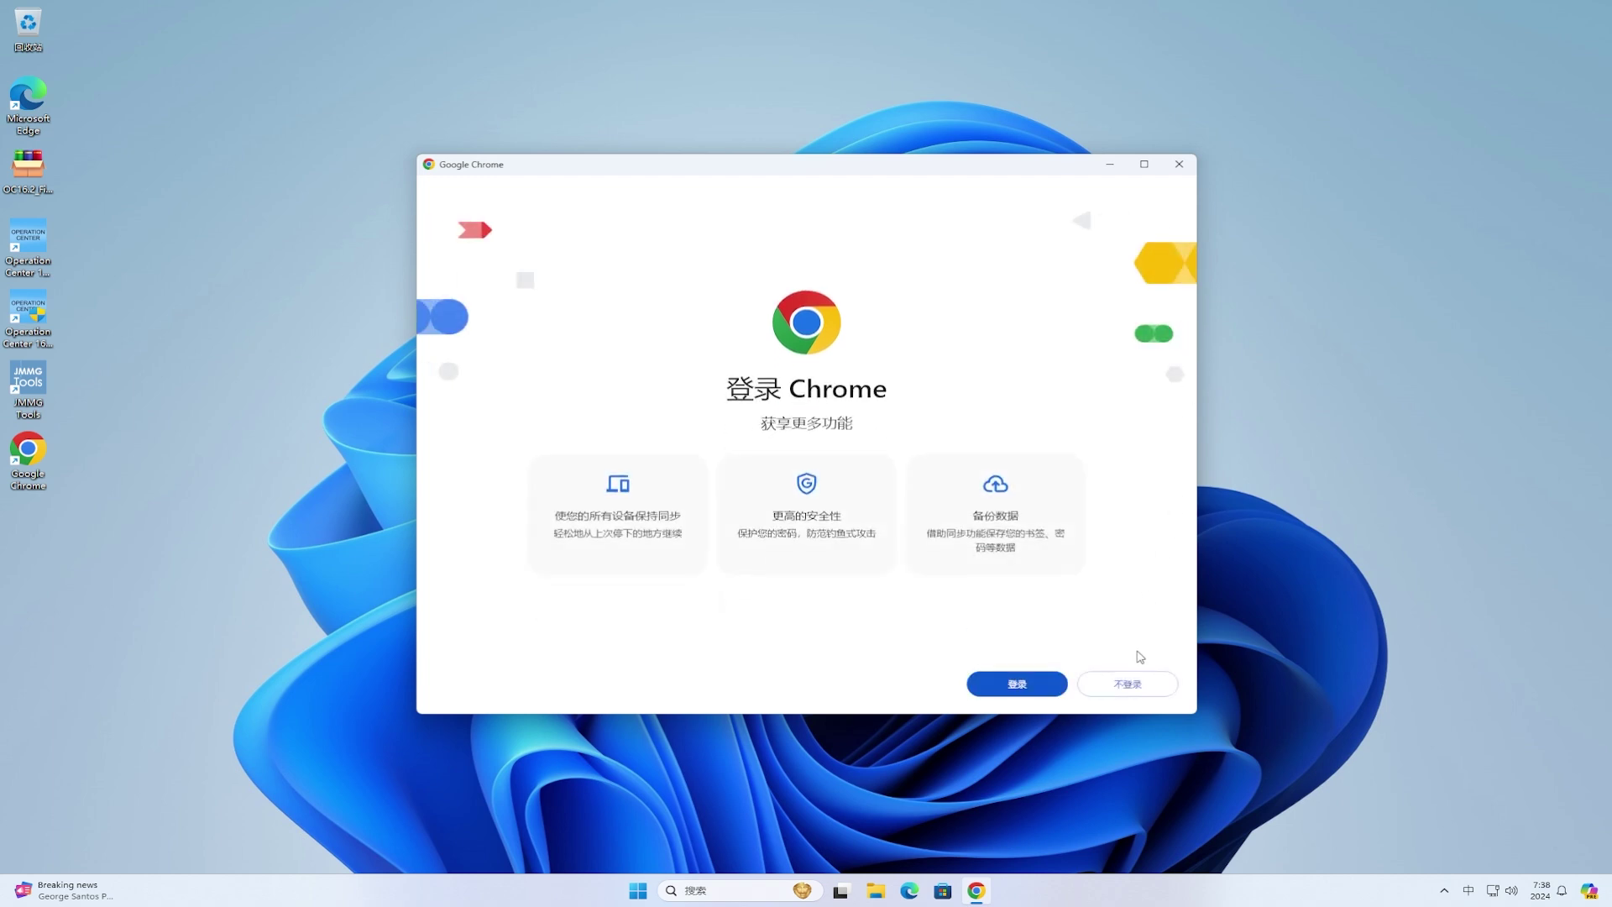
Complete Chrome's first-run setup without signing in or making it the default, accept the ad privacy notice, and maximize the window.
click(1127, 684)
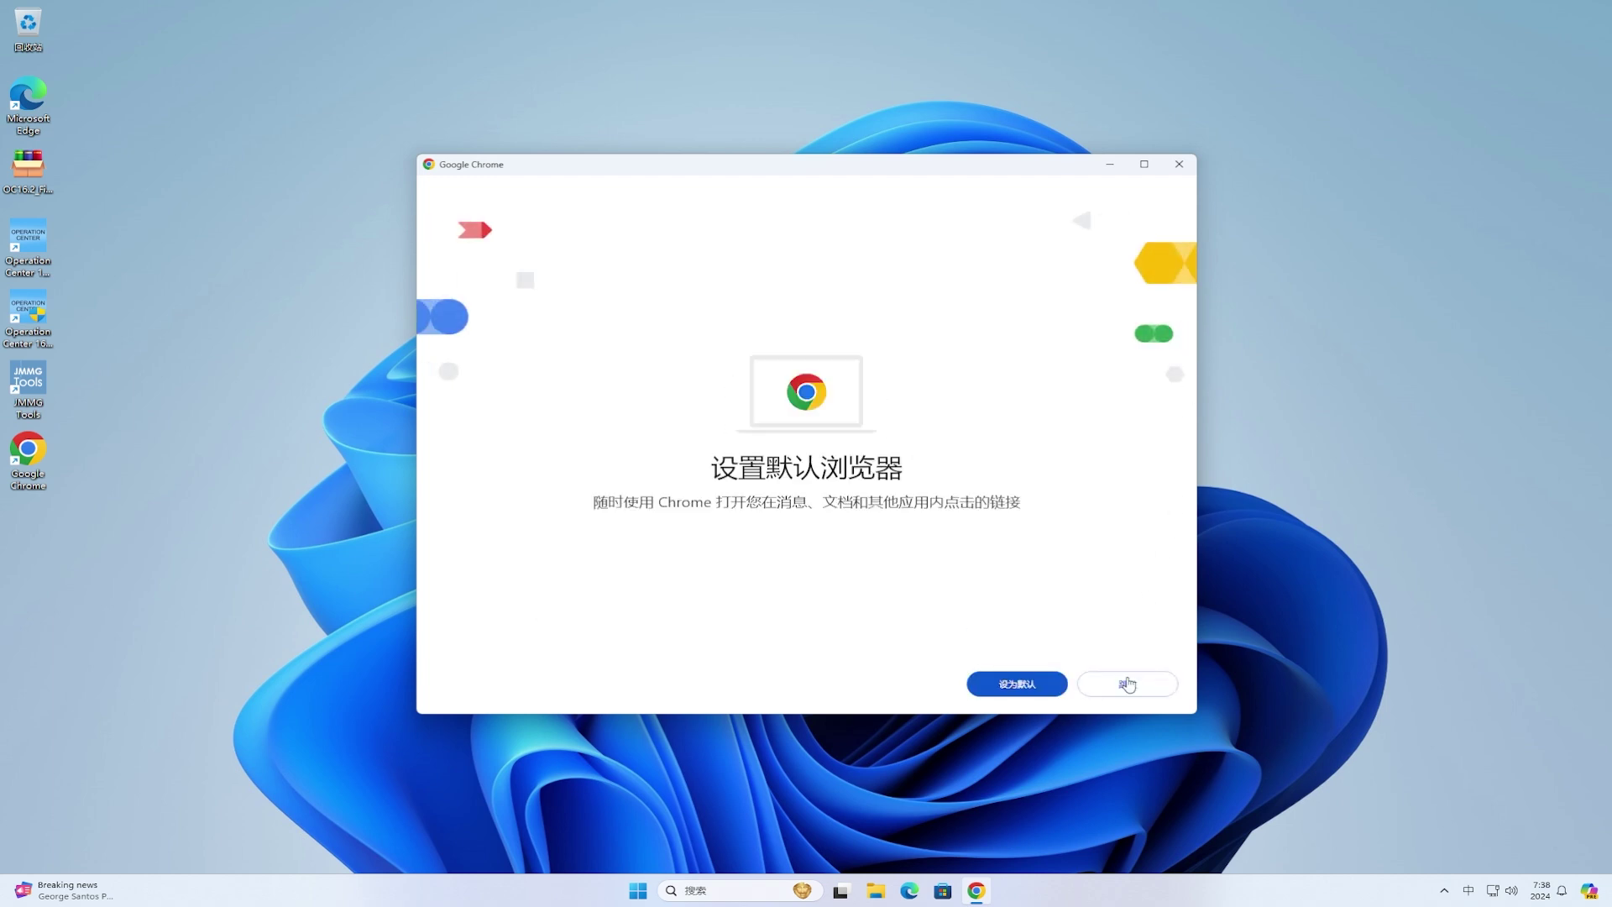
click(1128, 683)
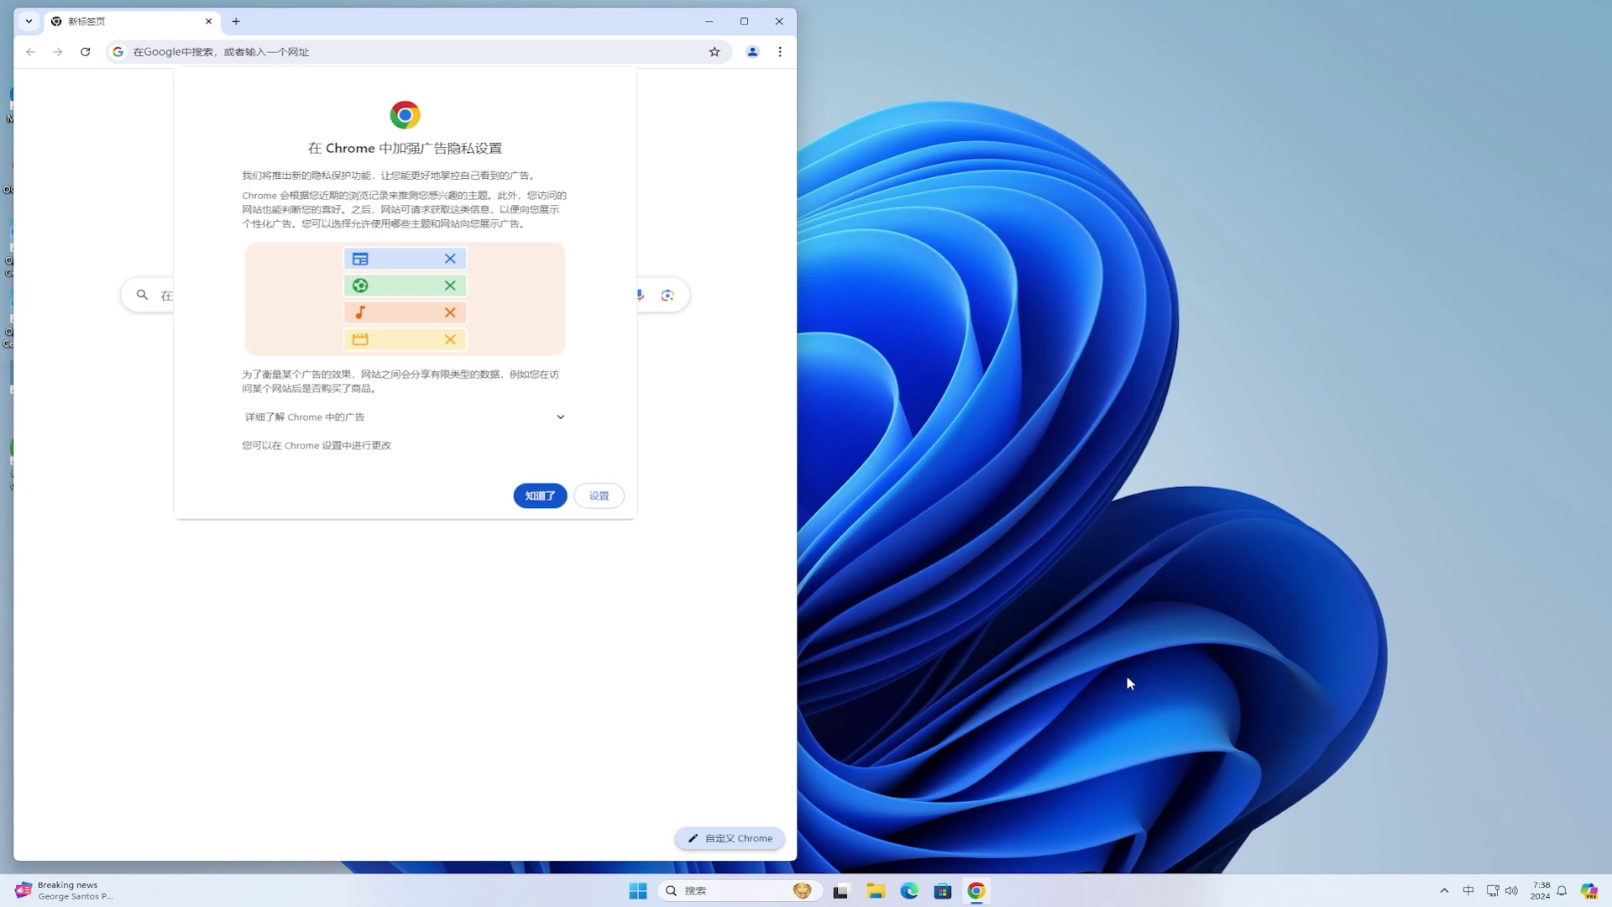
click(538, 497)
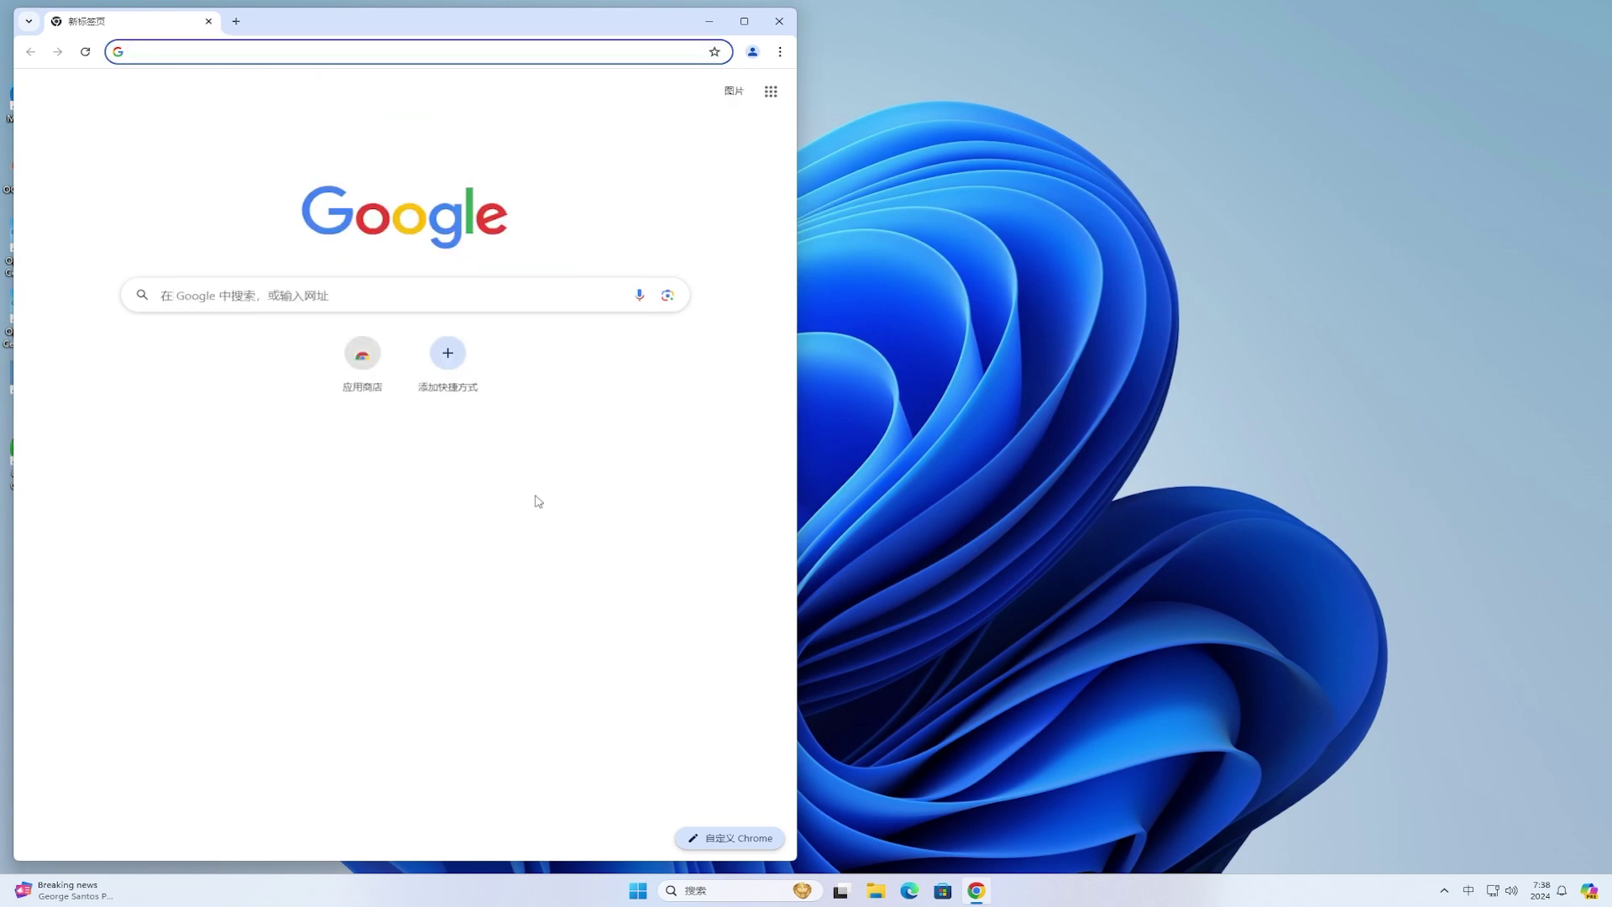
click(744, 23)
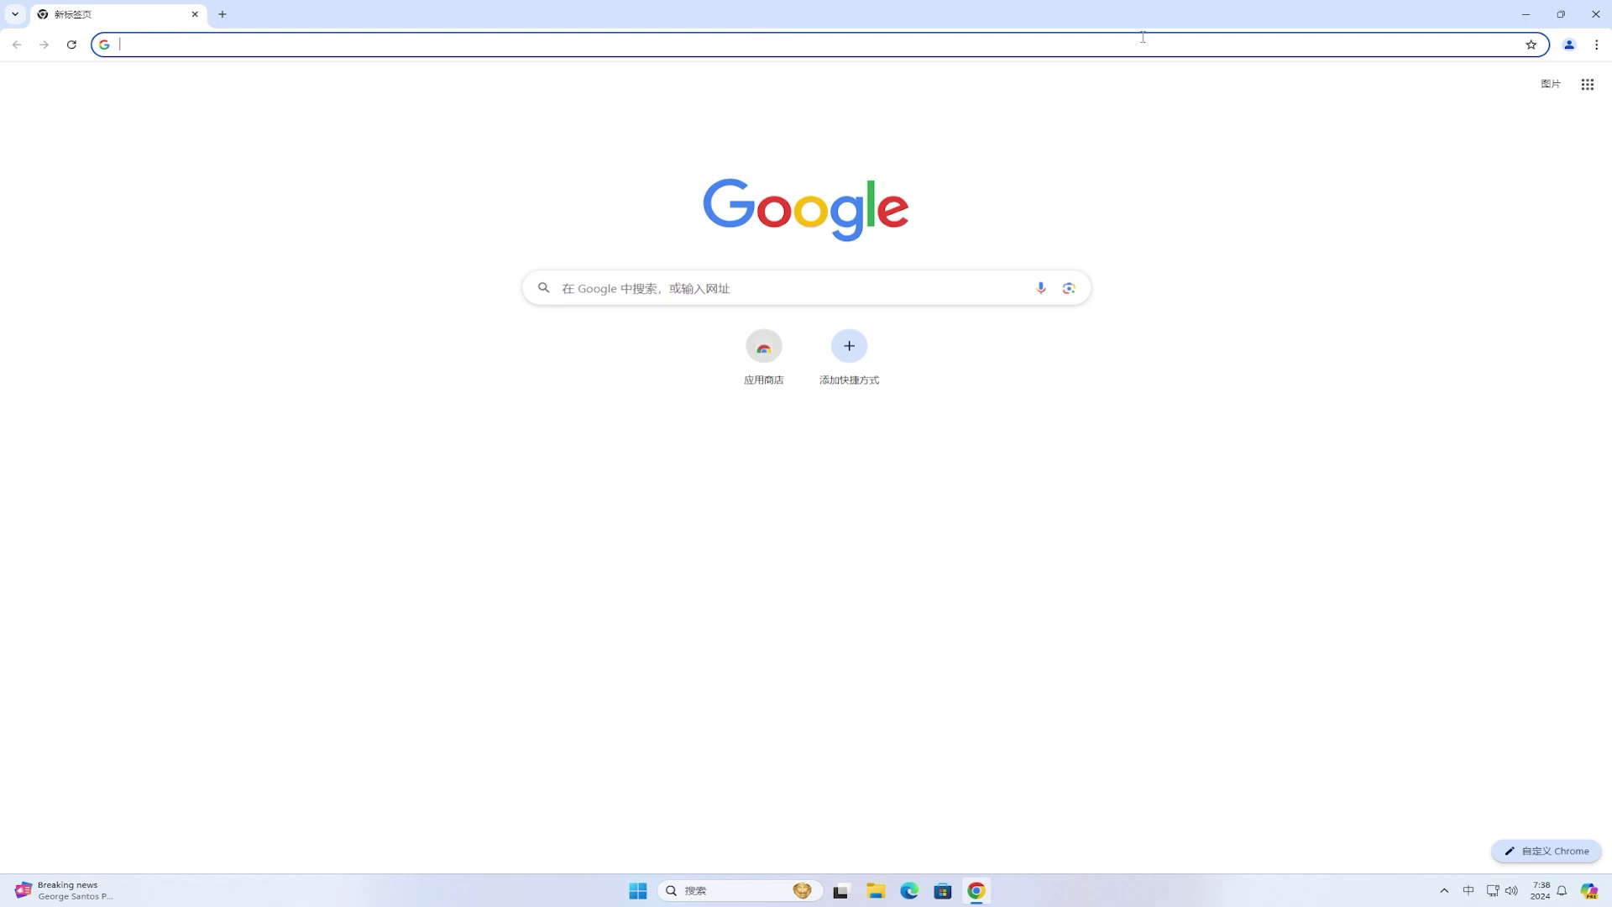
Open Chrome's extension management page and go from there to the Chrome Web Store.
click(1598, 46)
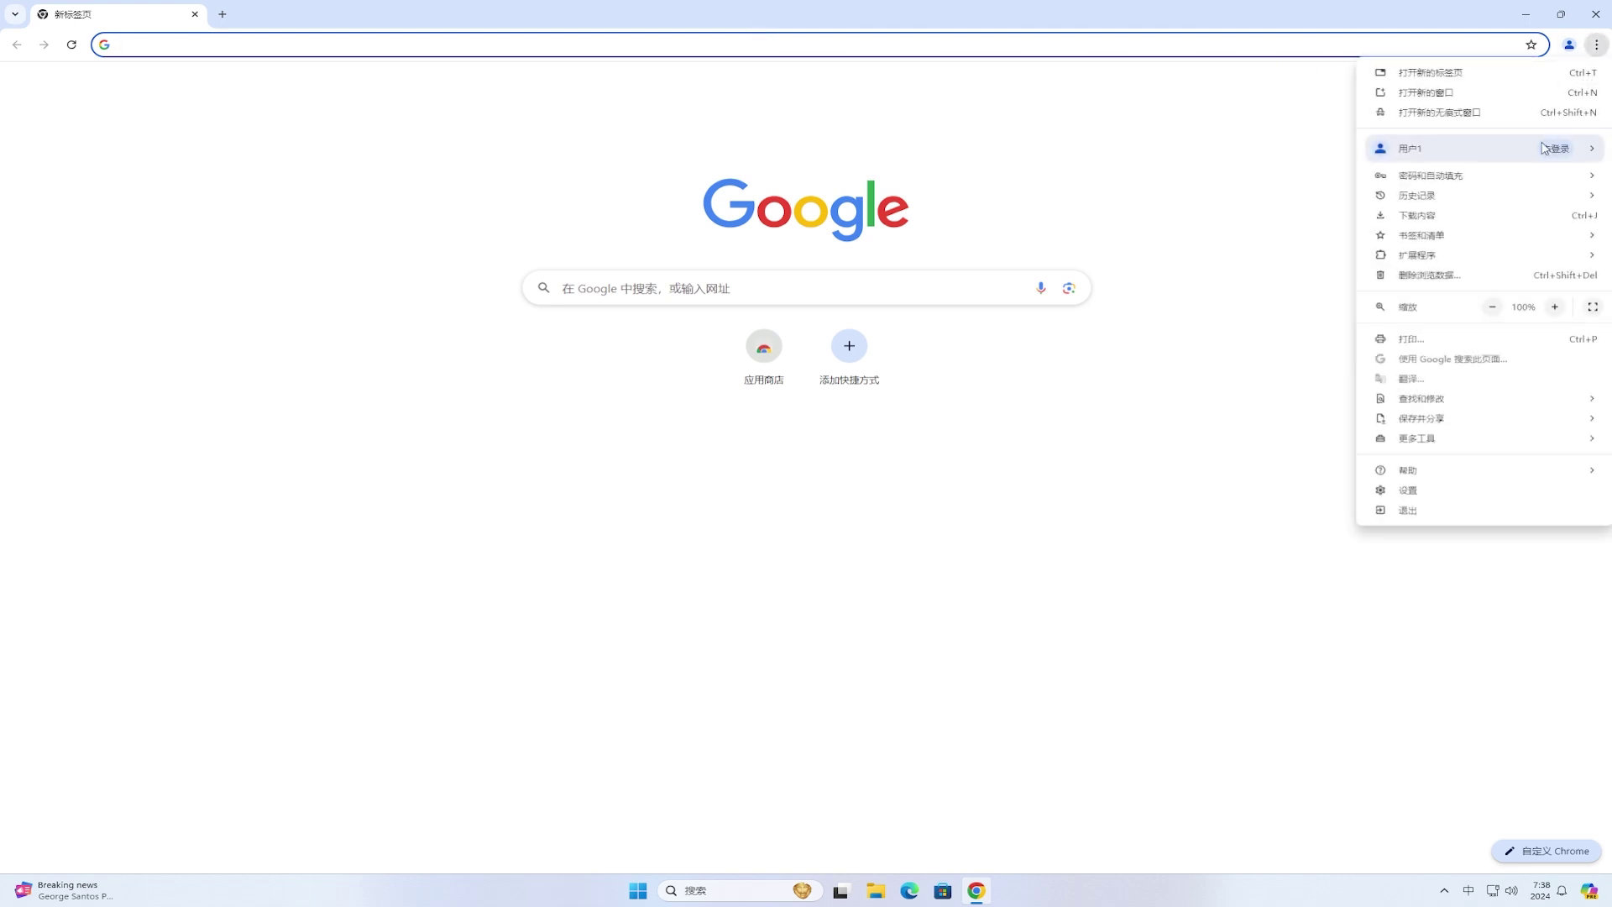
mouse_move(1465, 260)
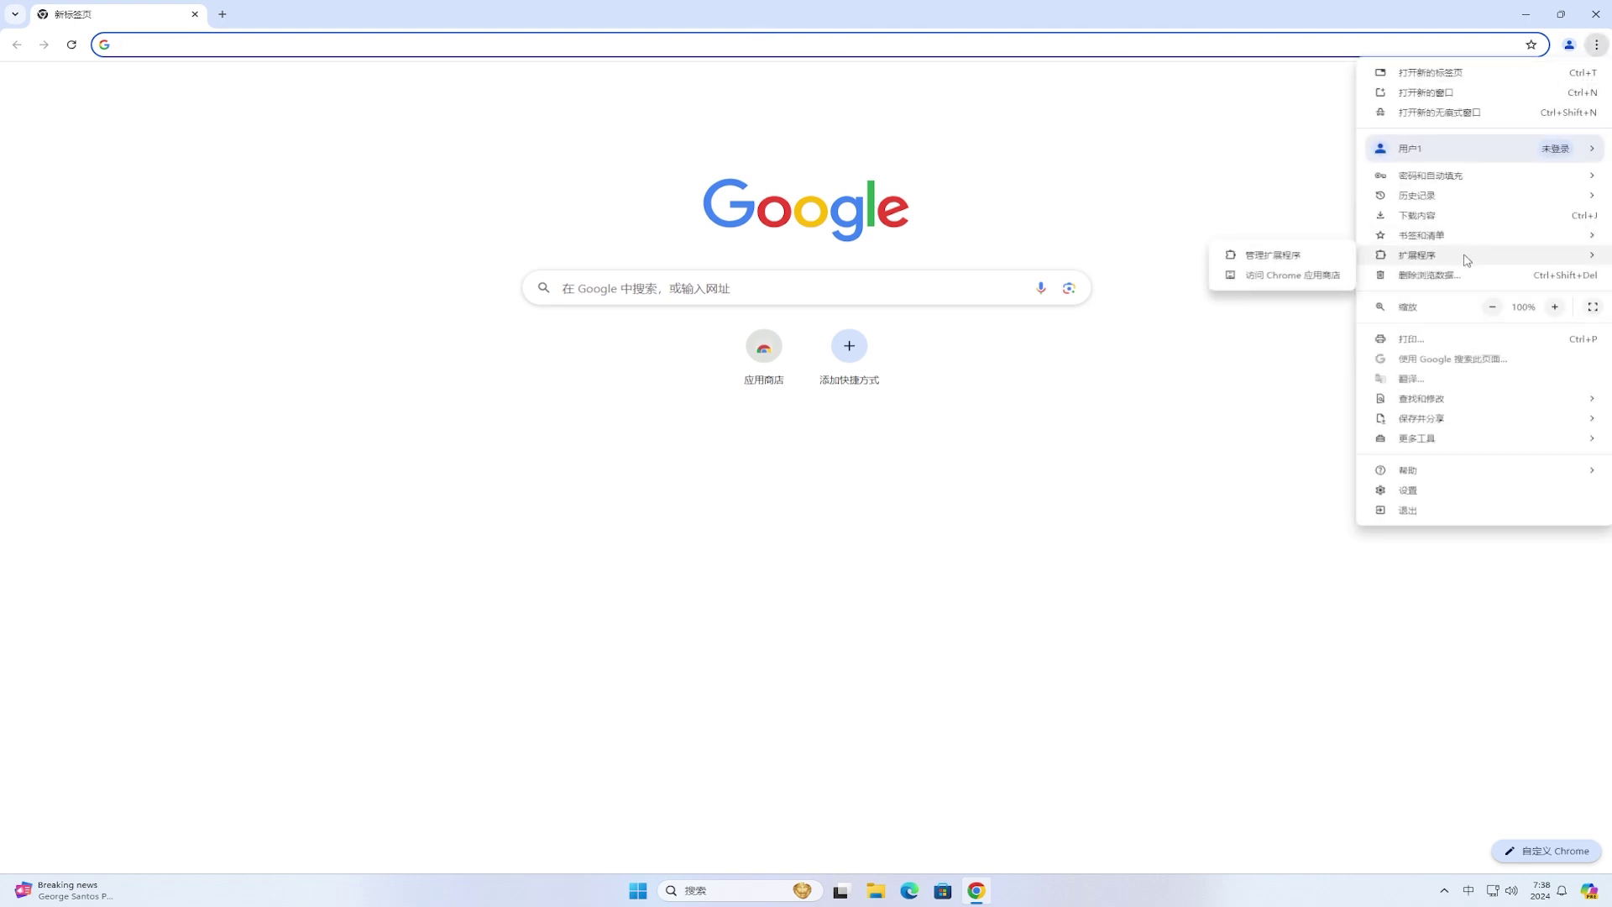
click(1313, 261)
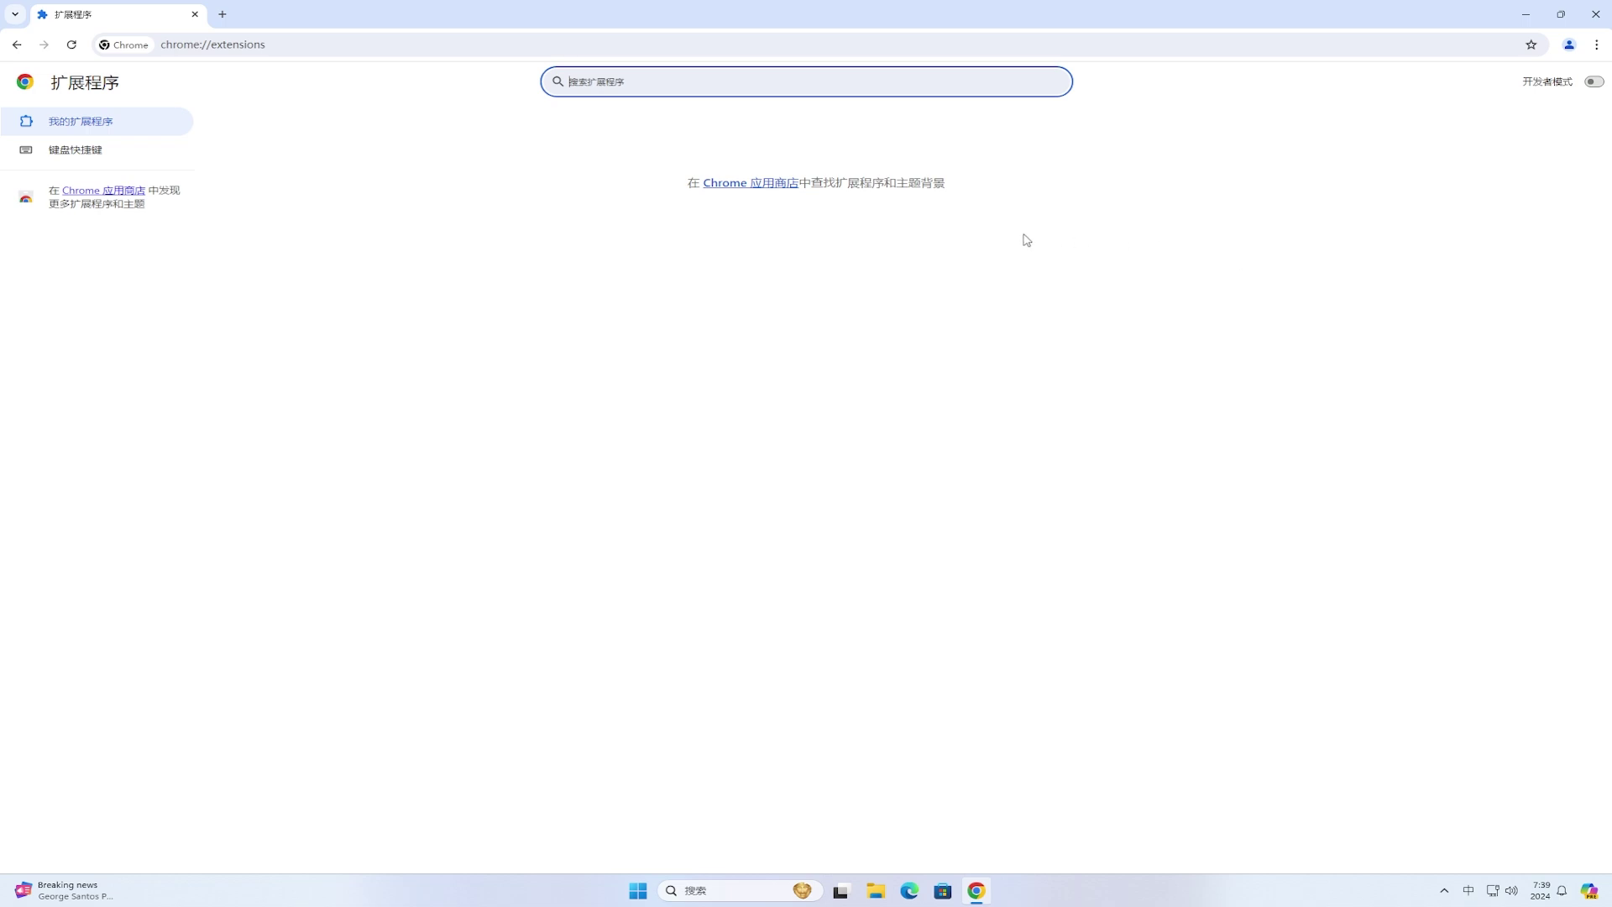
click(792, 188)
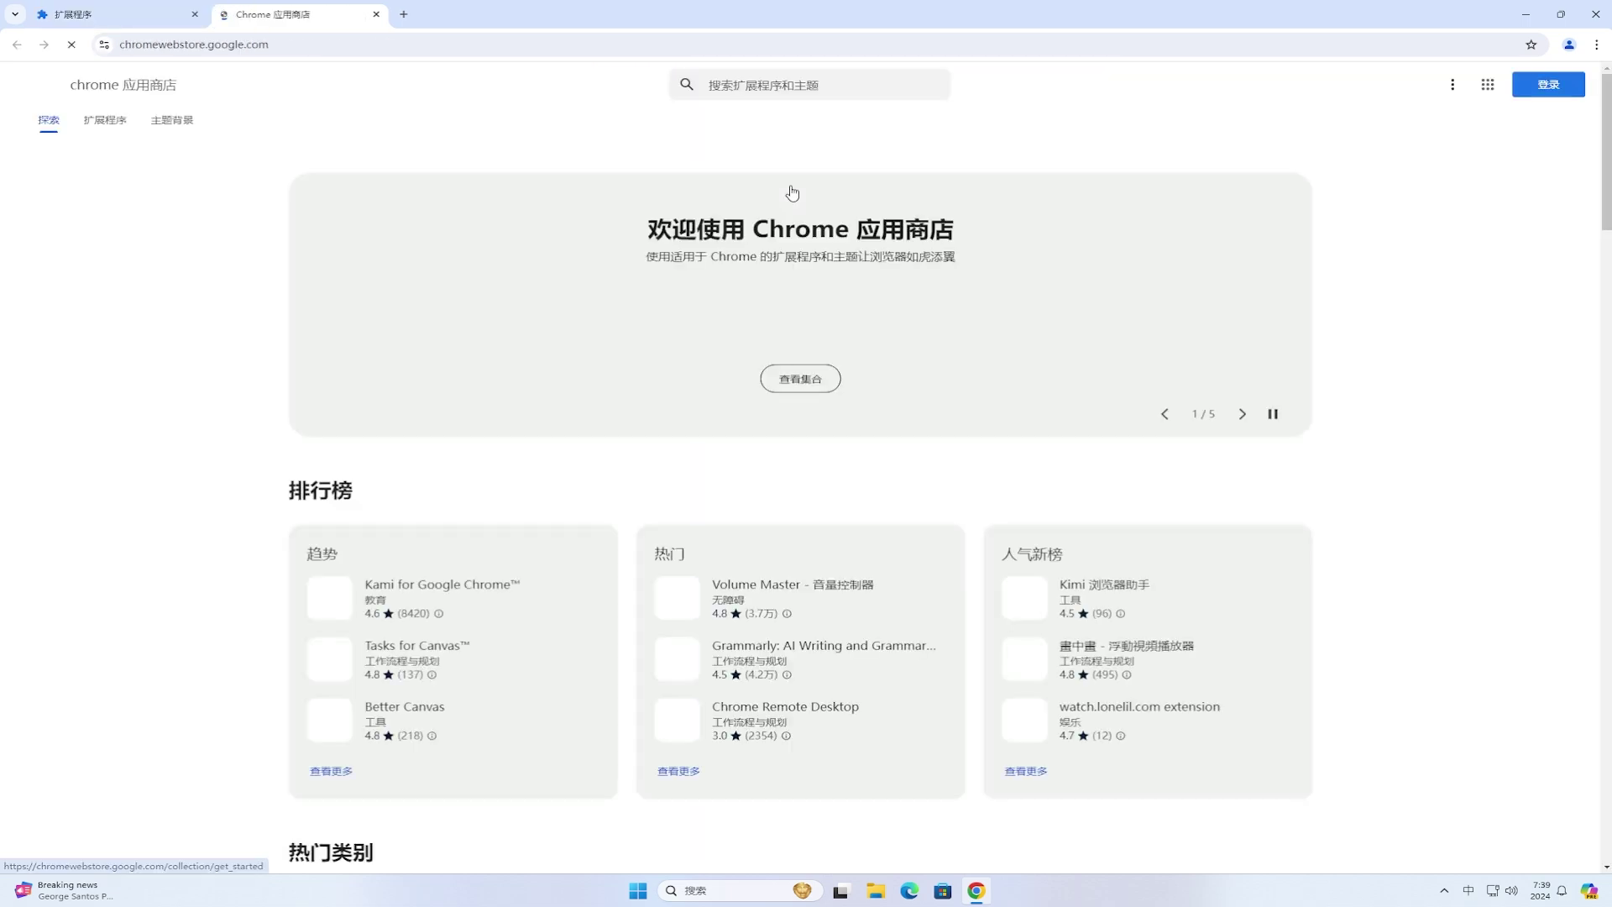
Search the Chrome Web Store for uBlock Origin and open that extension's detail page.
click(884, 80)
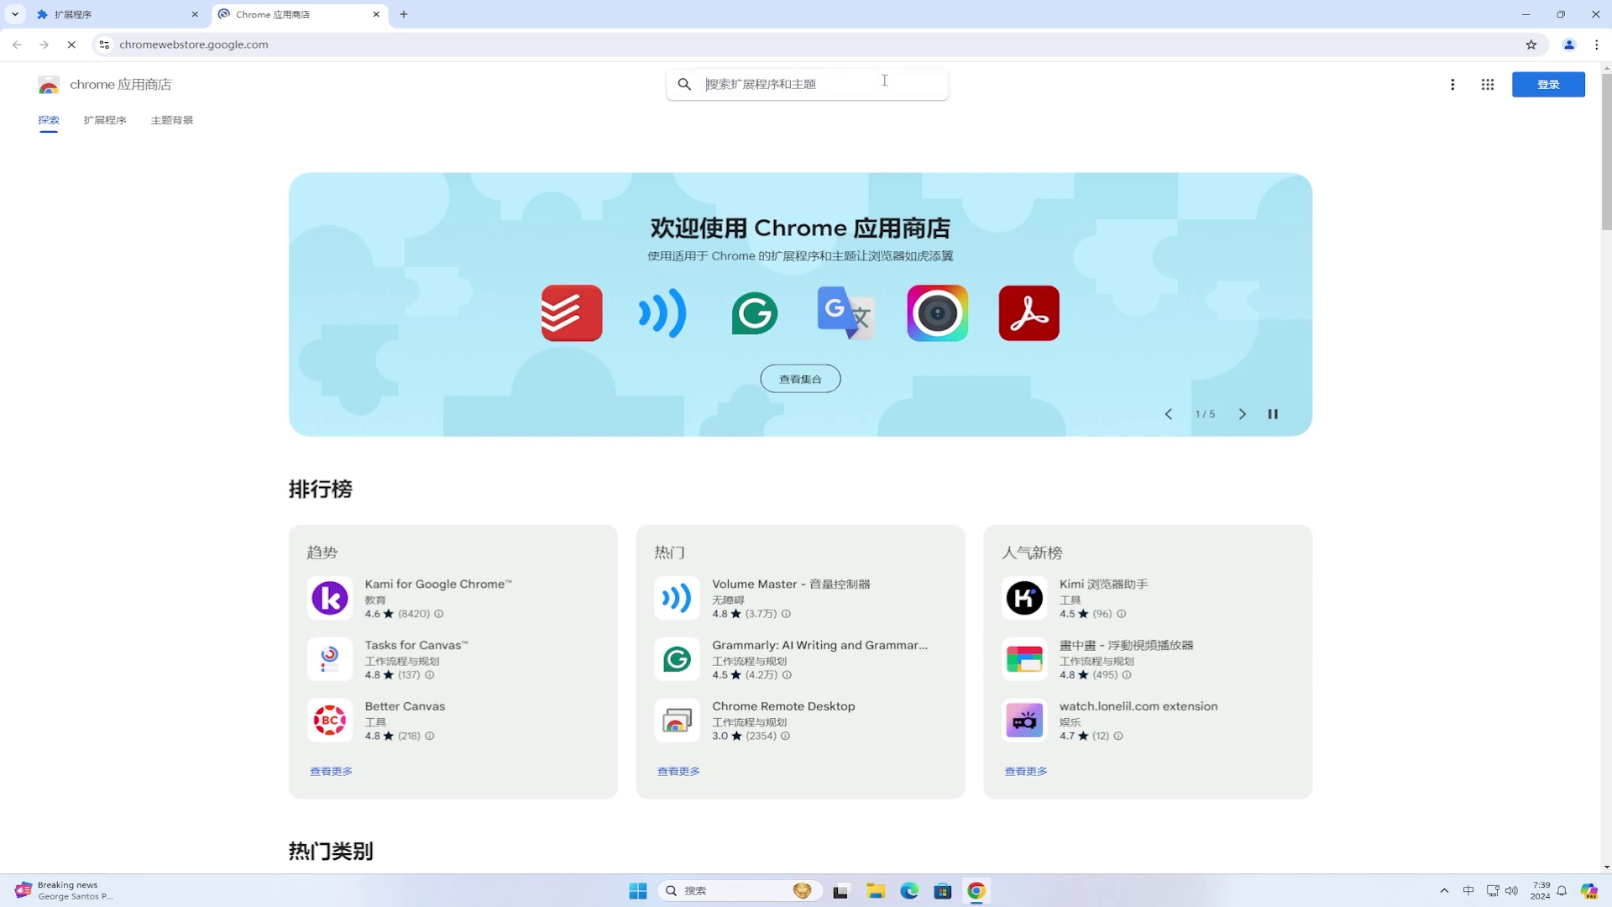
text(ublock)
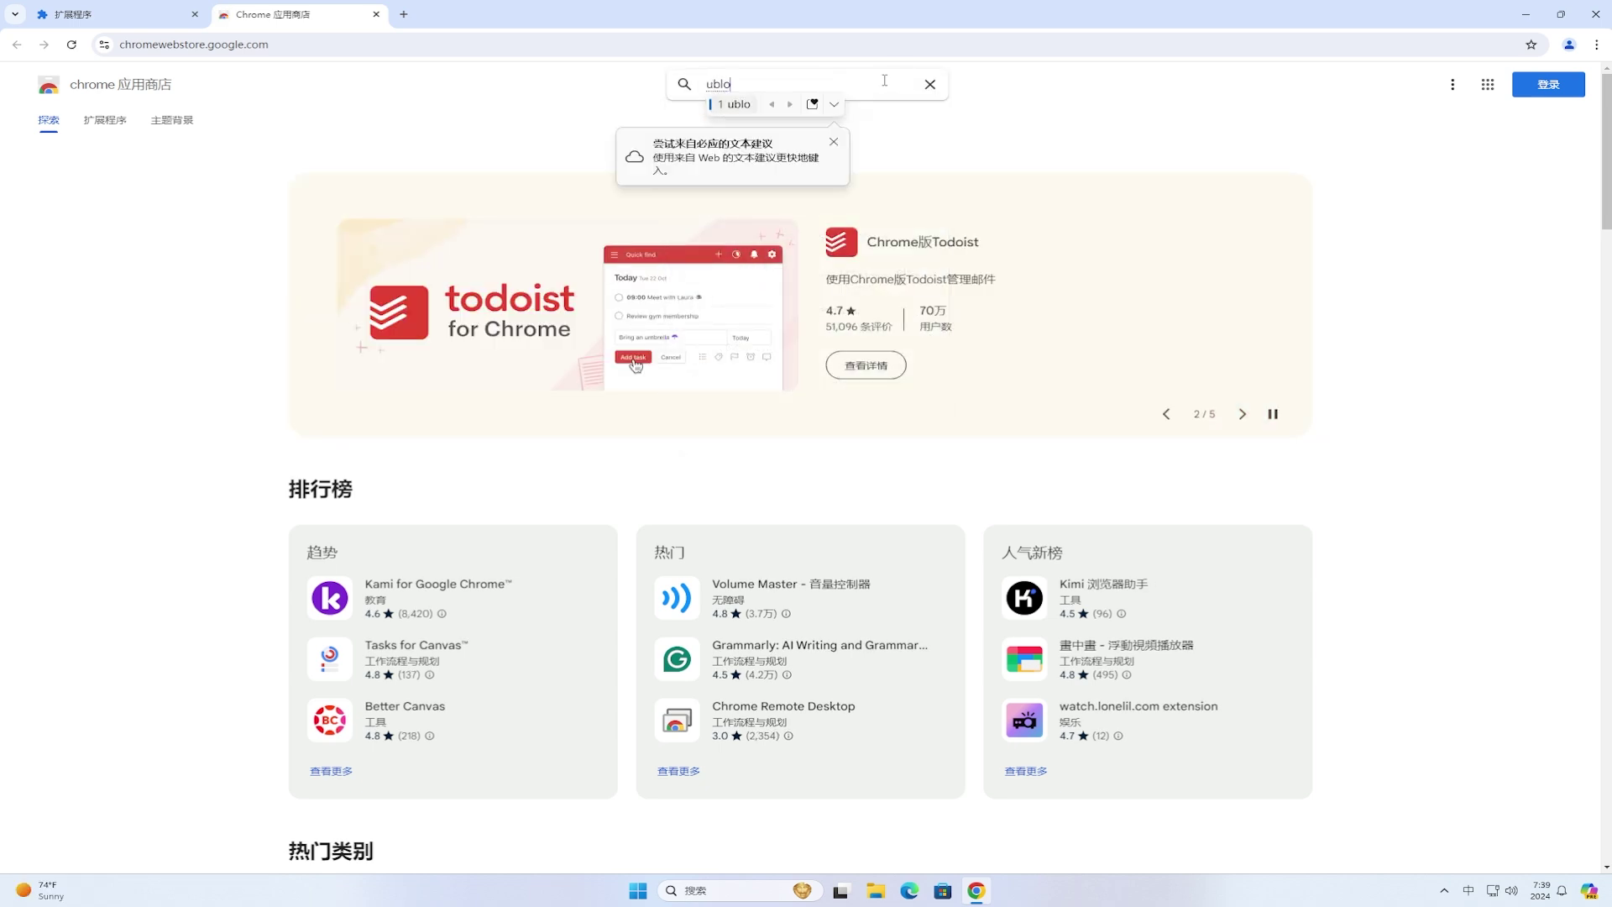
key(shift)
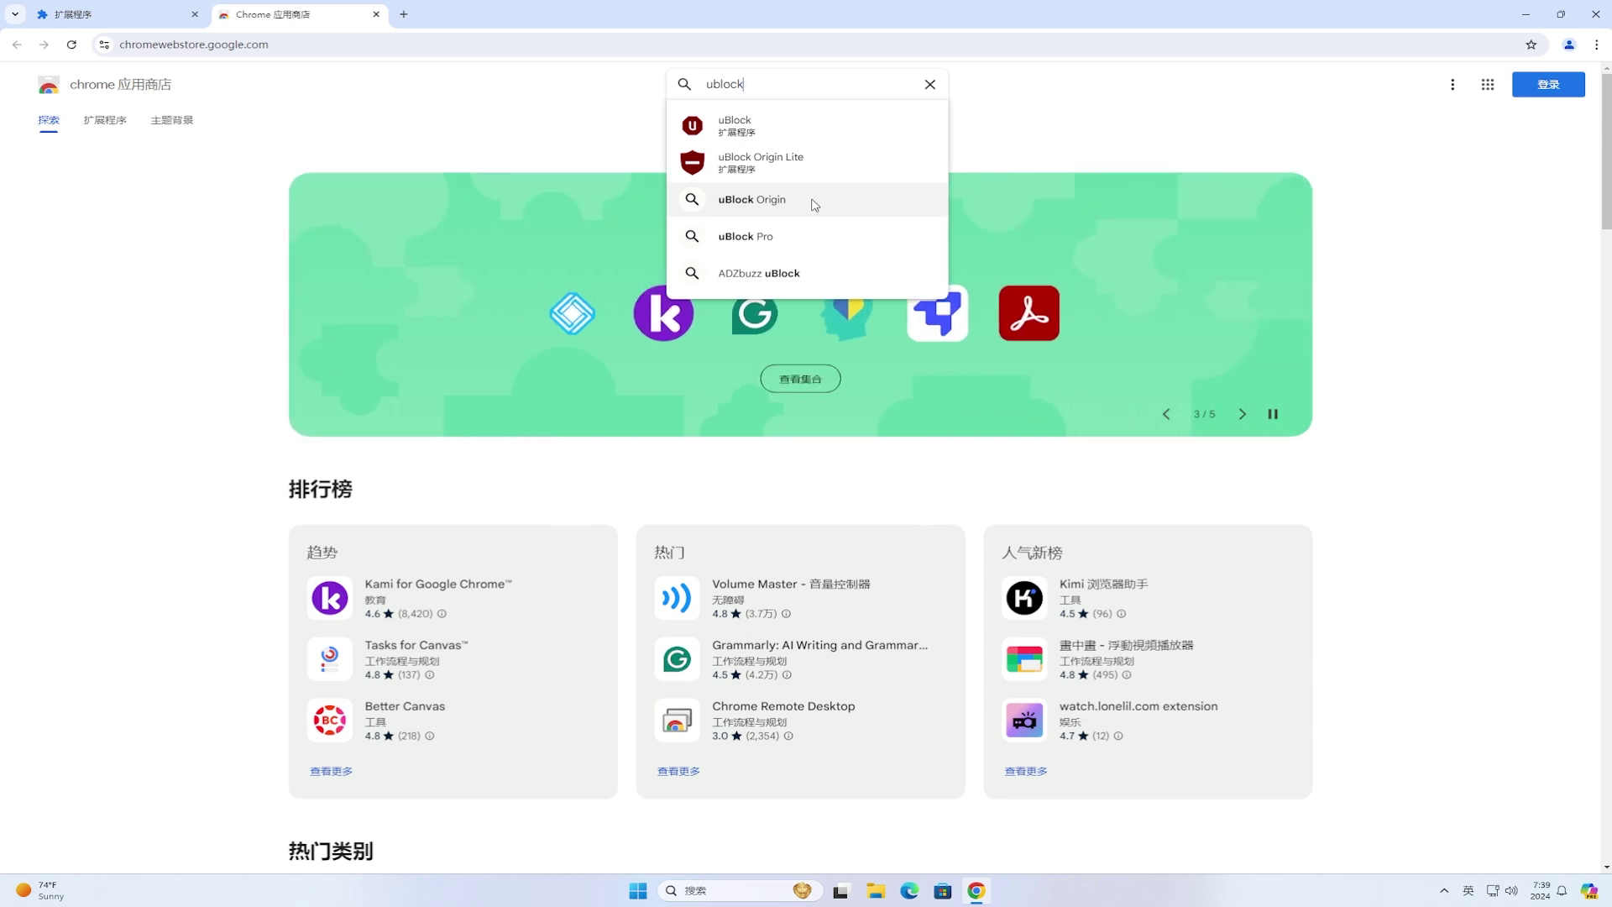
click(814, 202)
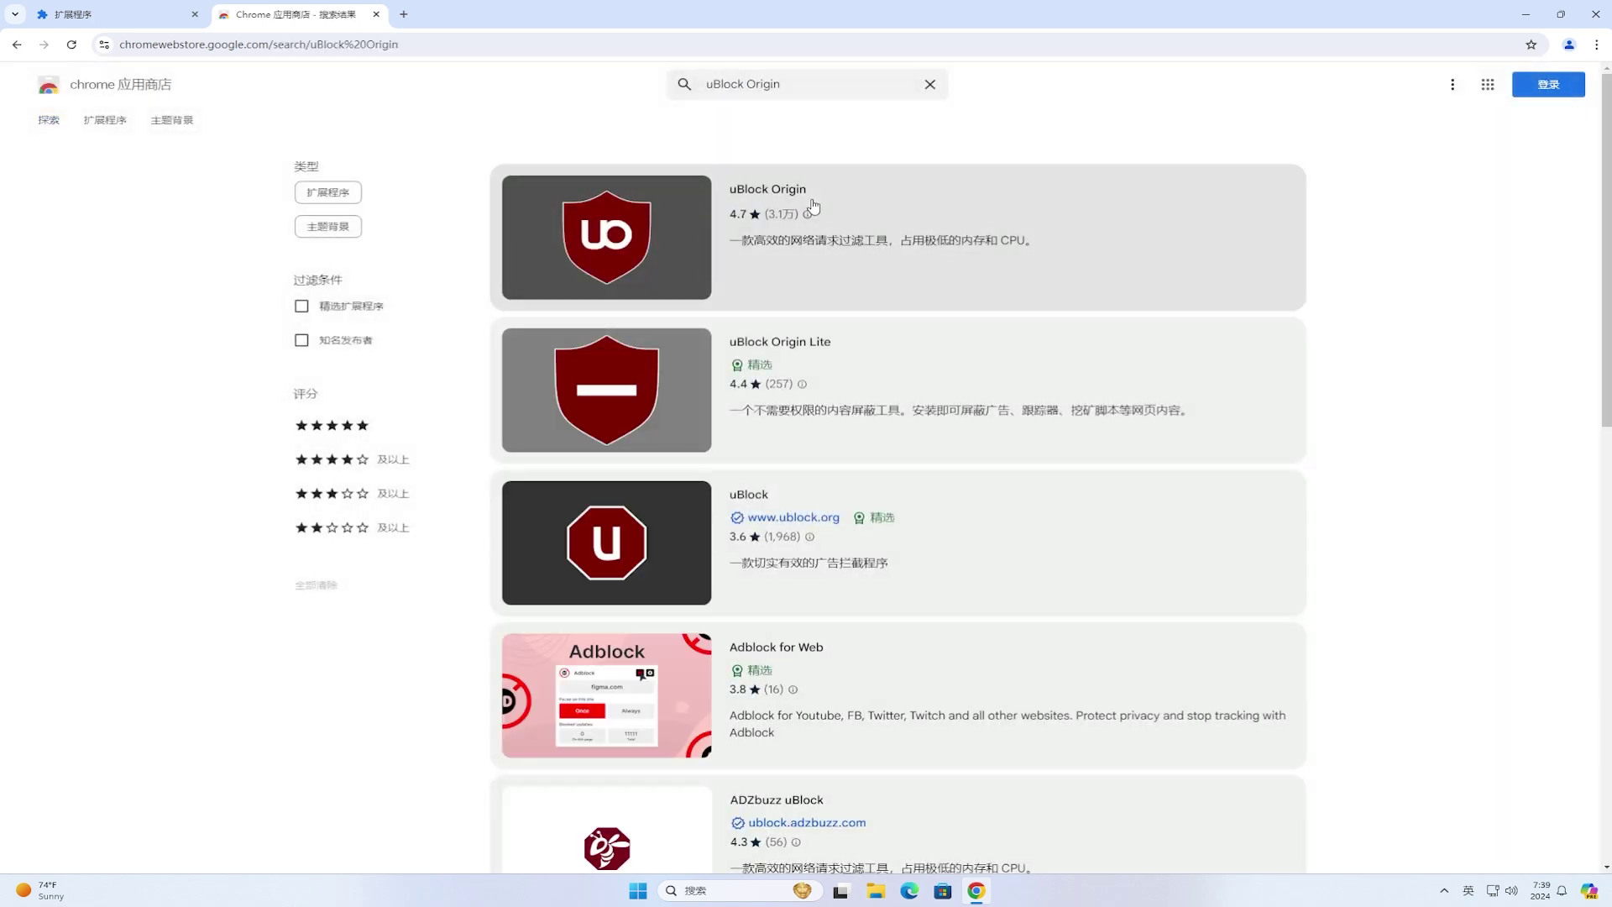
click(955, 213)
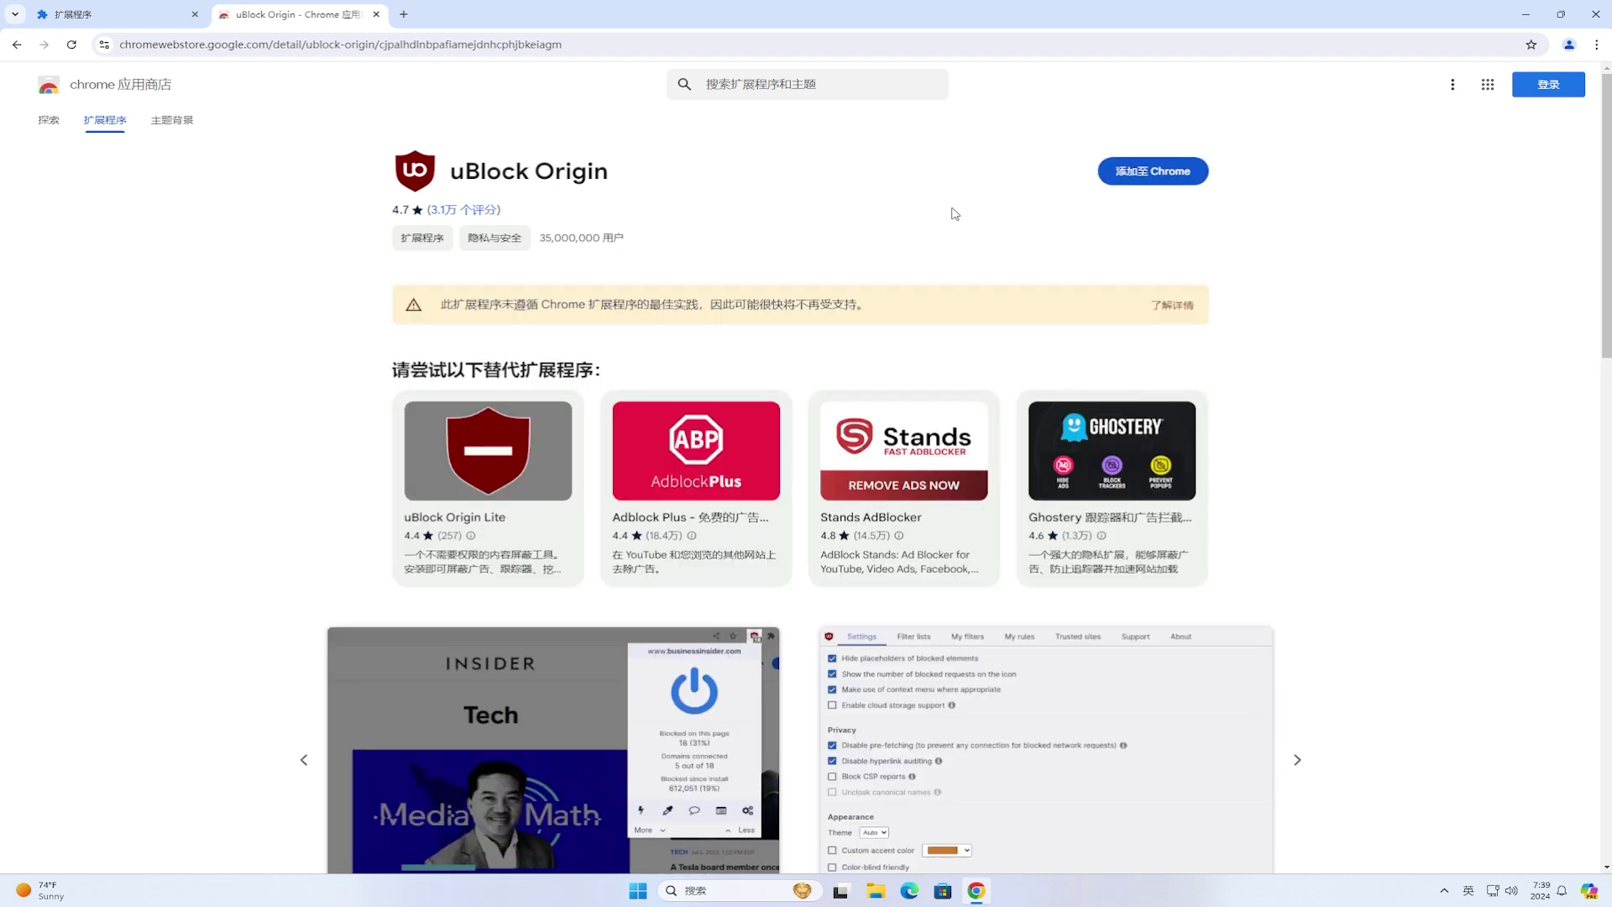
Review the support warning on the uBlock Origin page and add the extension to Chrome.
drag(451, 304, 911, 316)
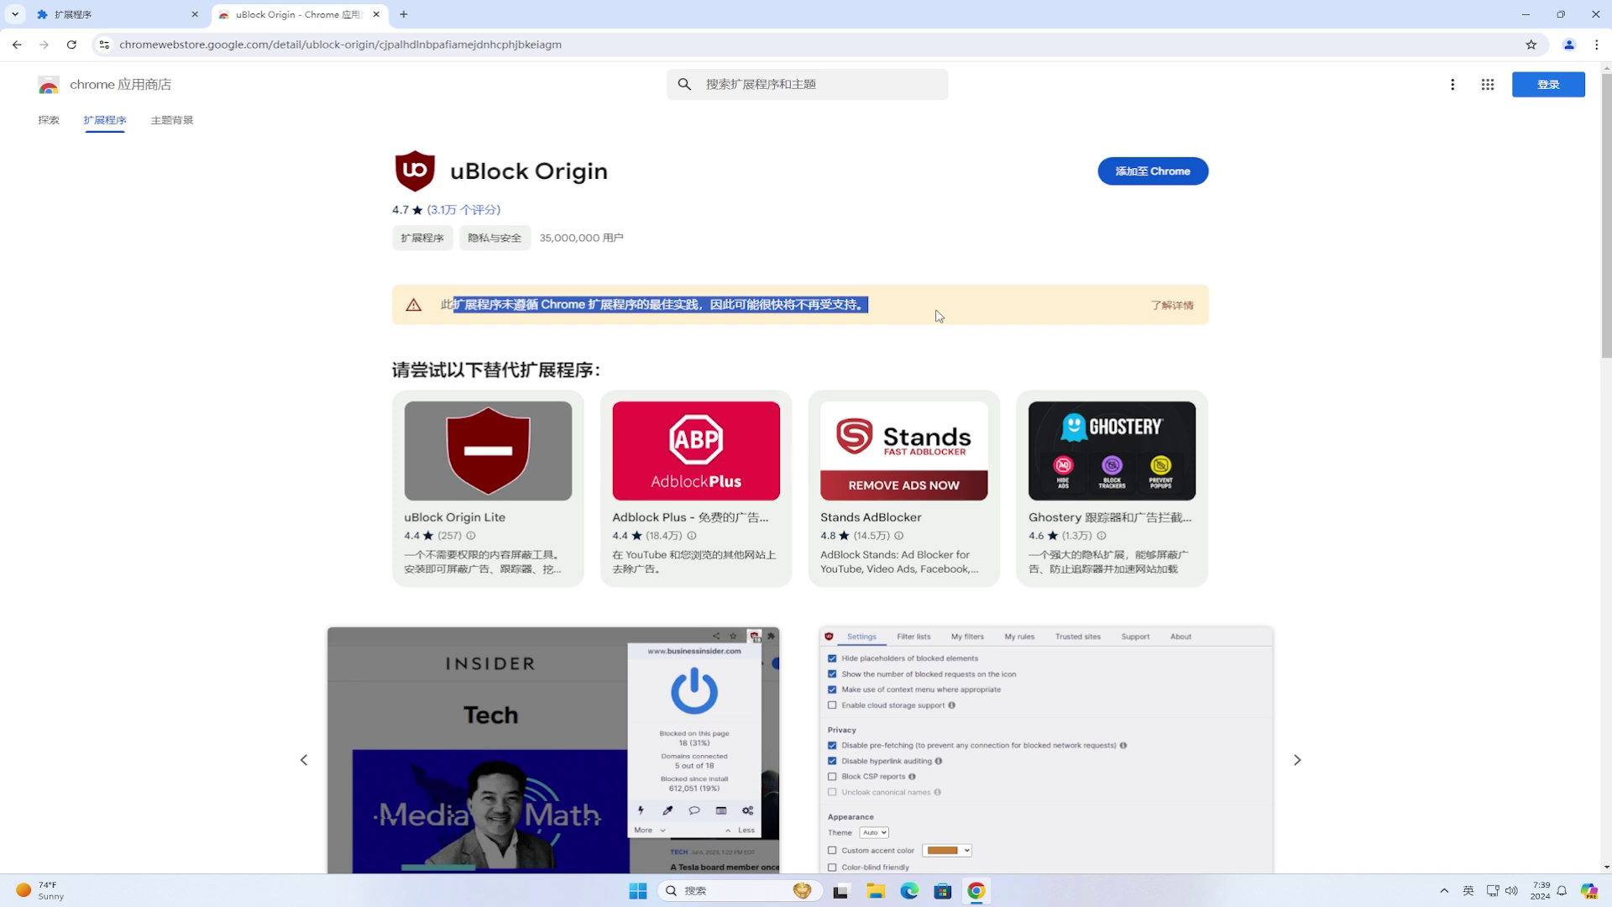
click(939, 316)
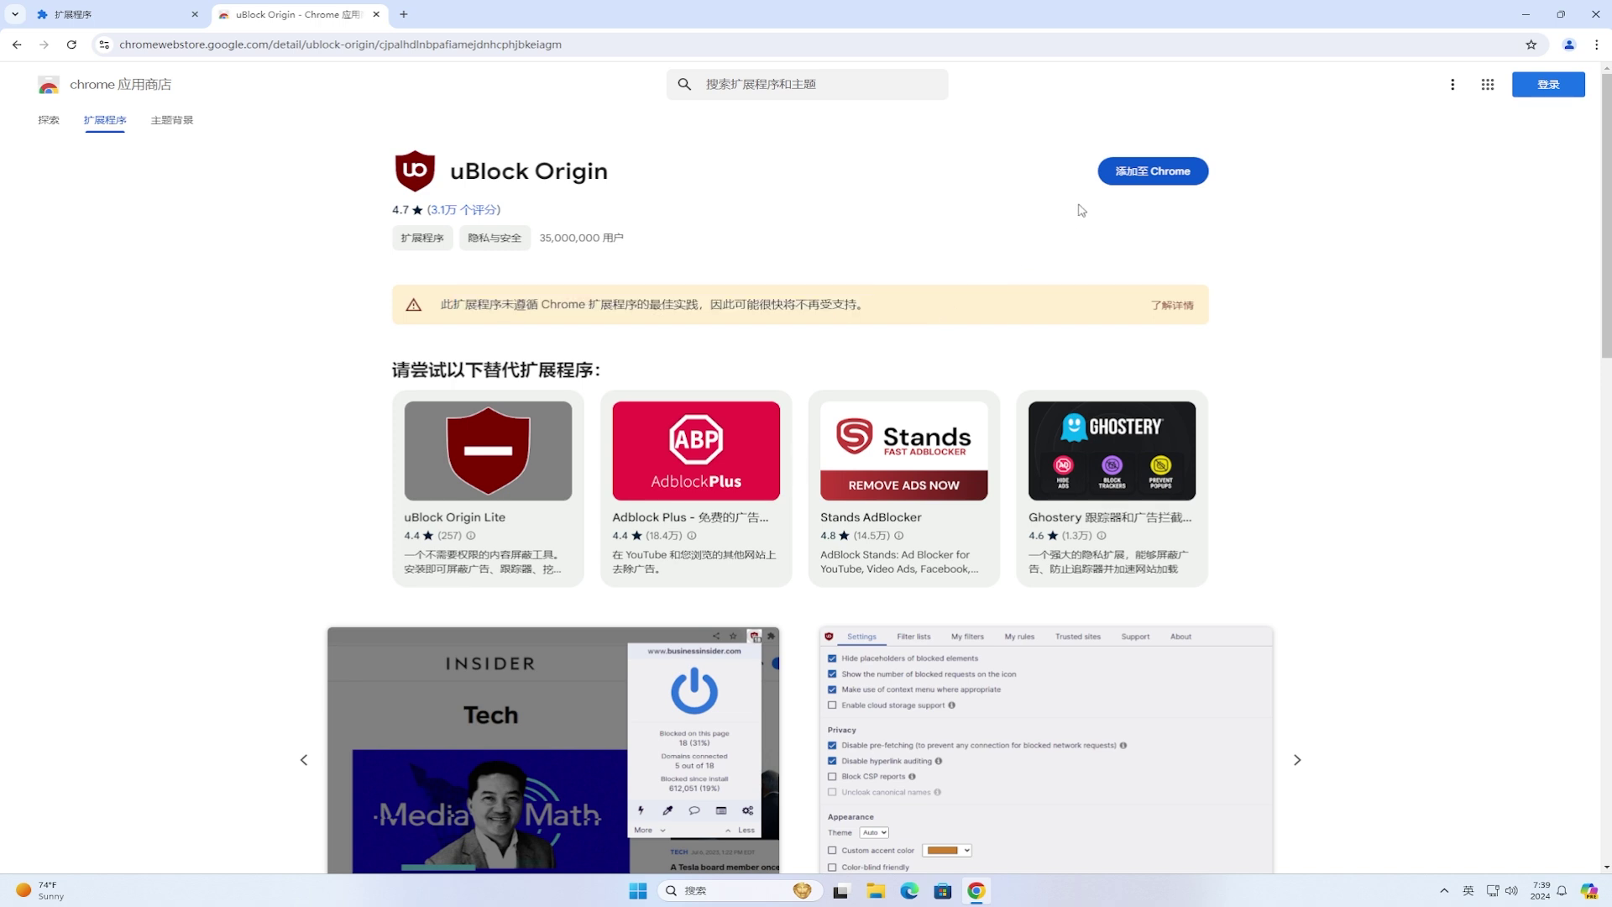
click(1143, 176)
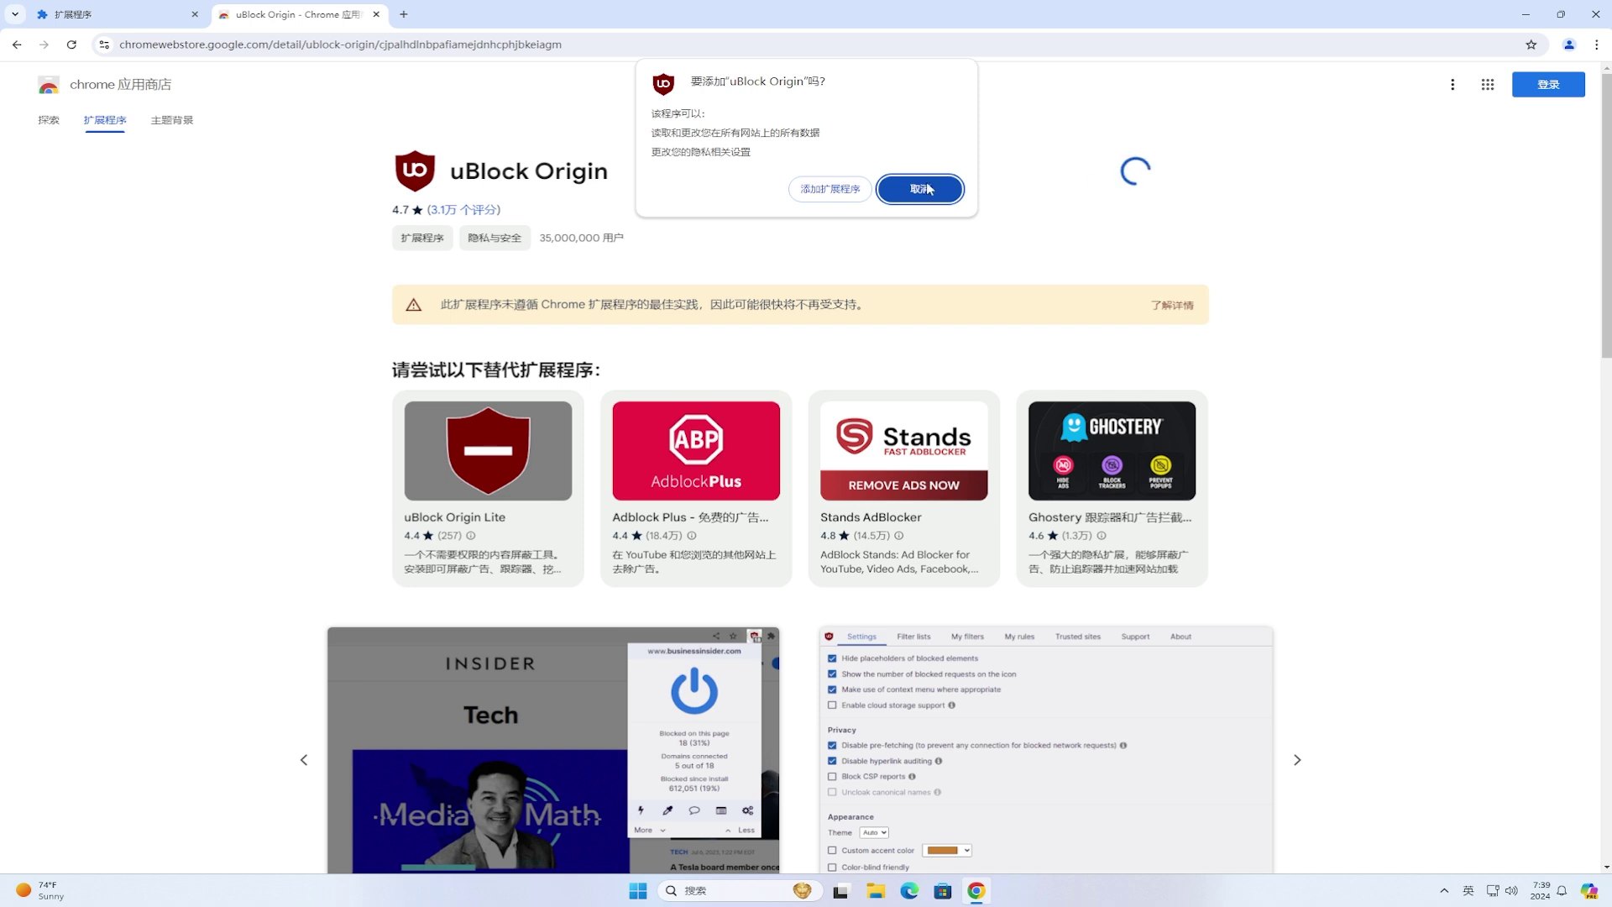
click(923, 189)
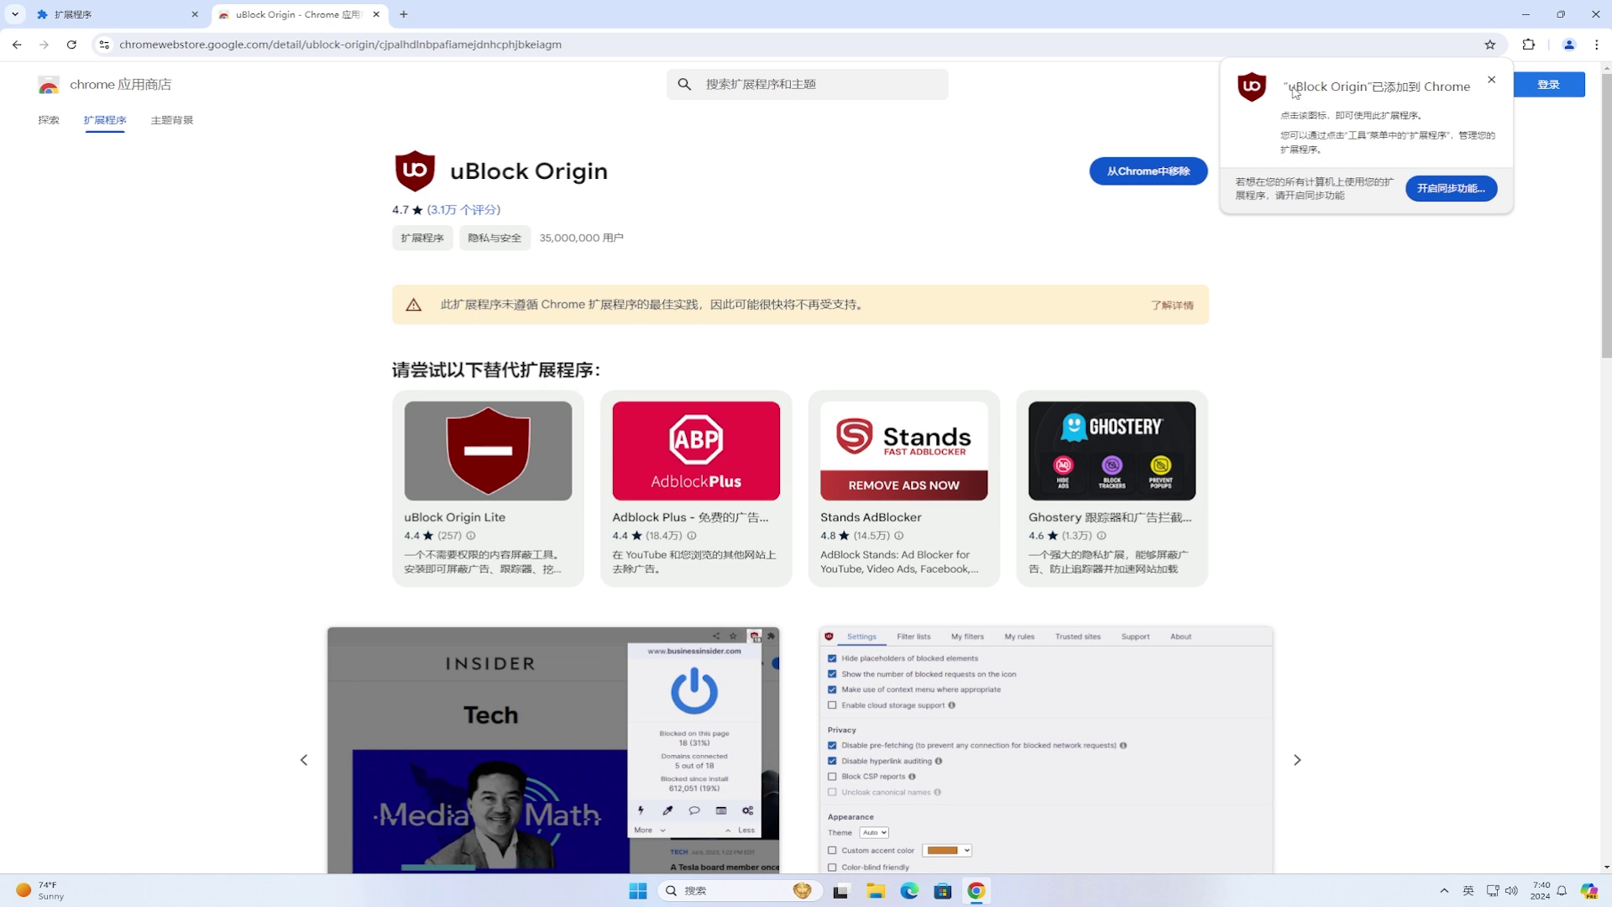
Pin the uBlock Origin extension in Chrome and open its popup.
click(1529, 49)
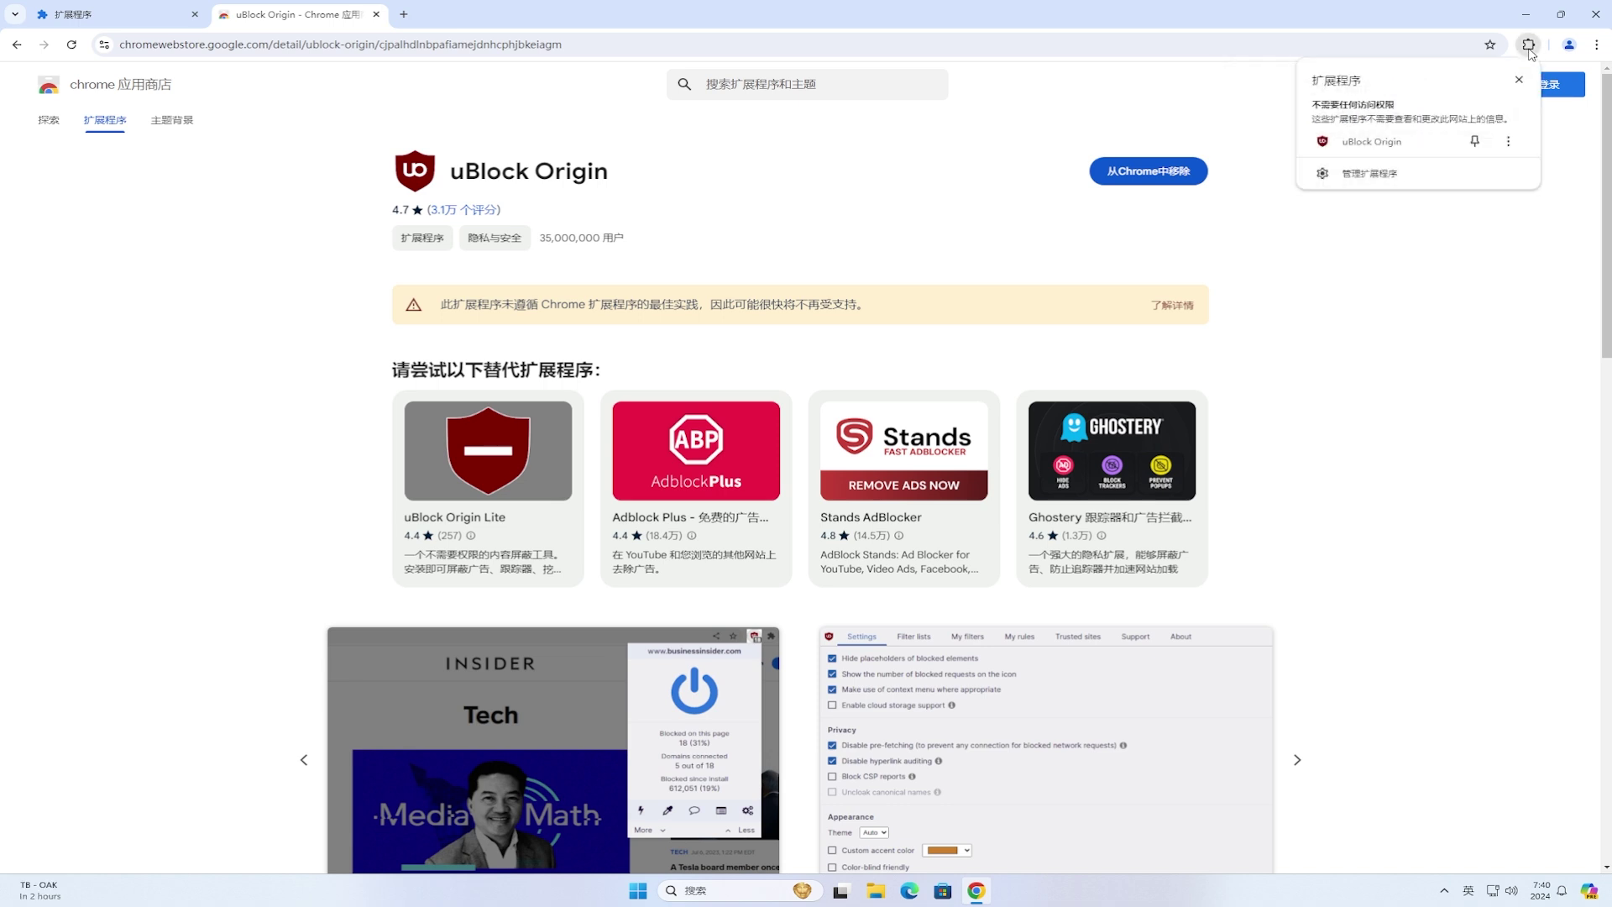
click(1475, 141)
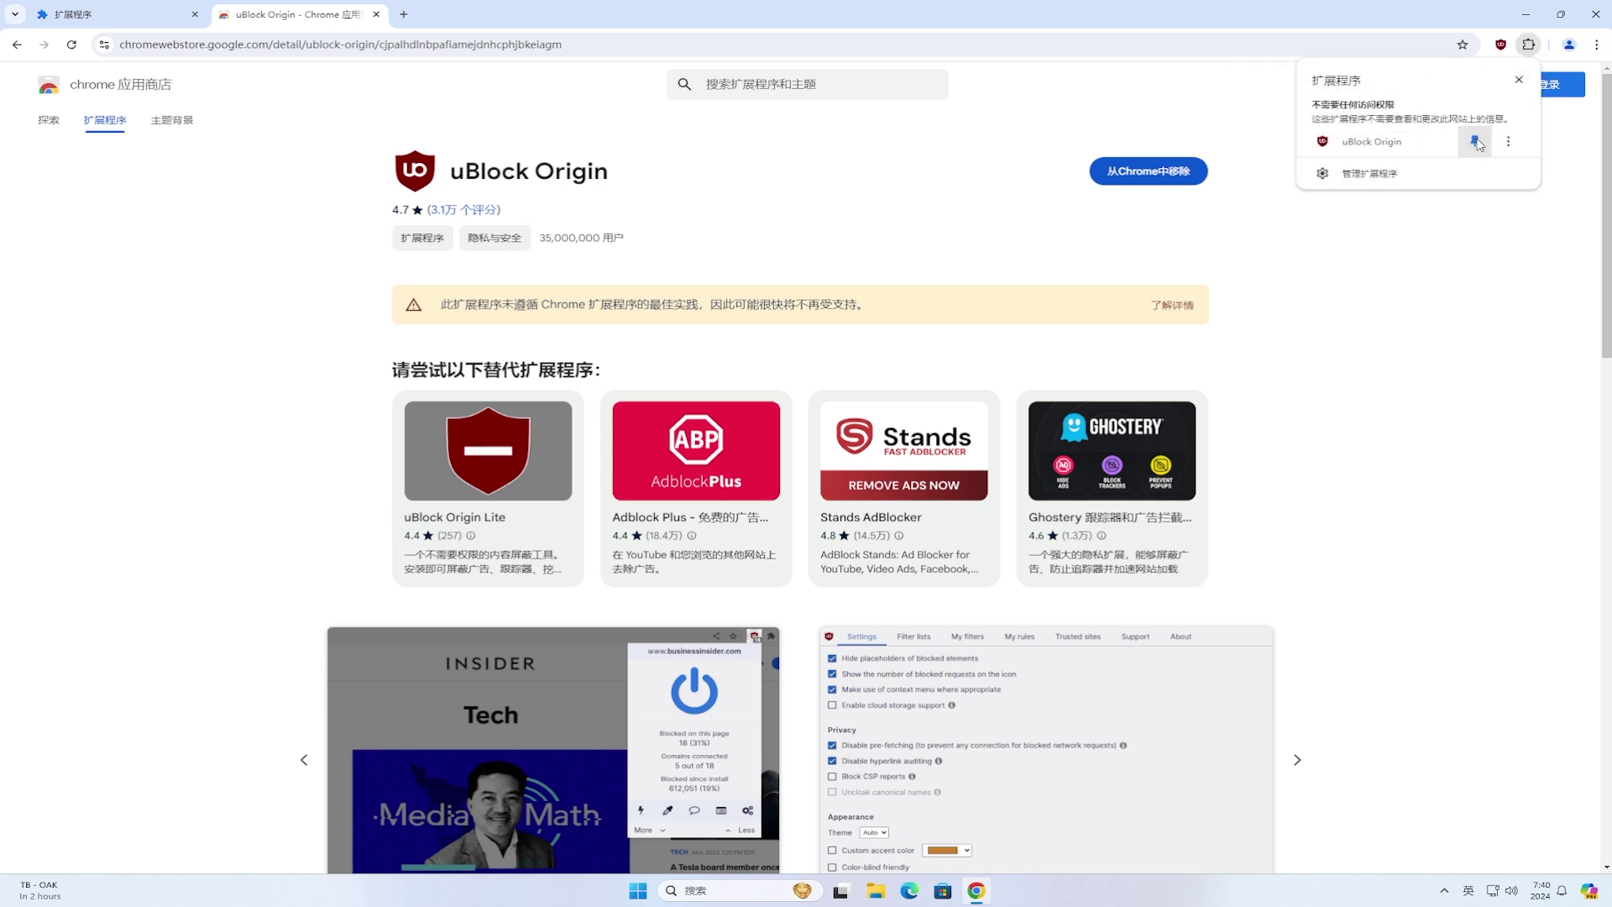
click(1501, 46)
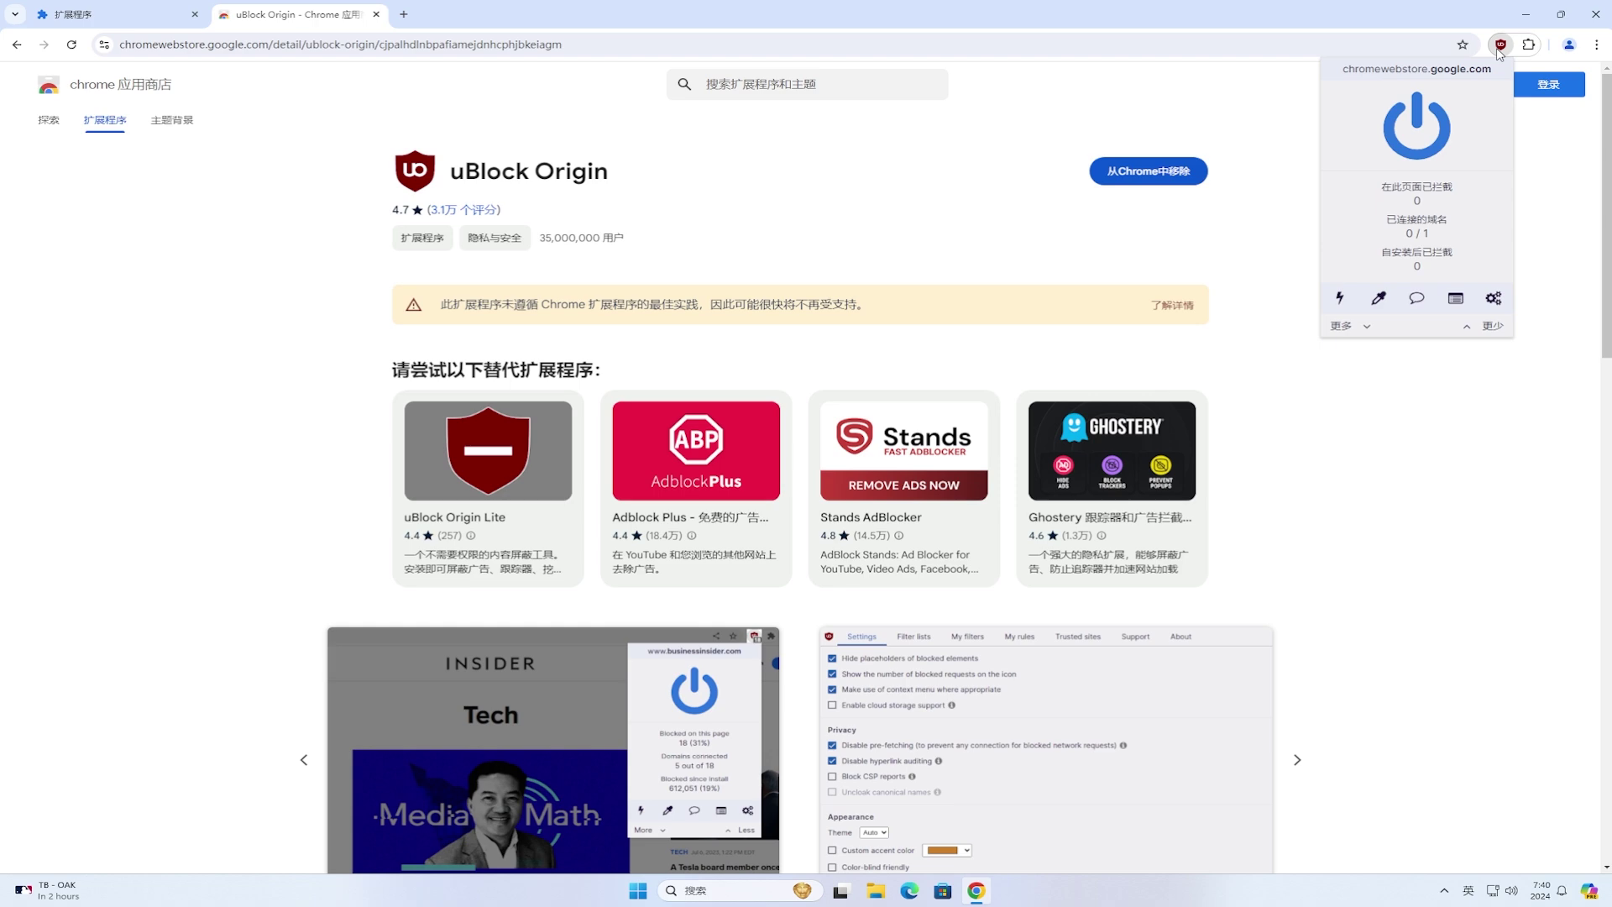
Close Chrome and search the web for "chrome canary" in Microsoft Edge.
click(1594, 14)
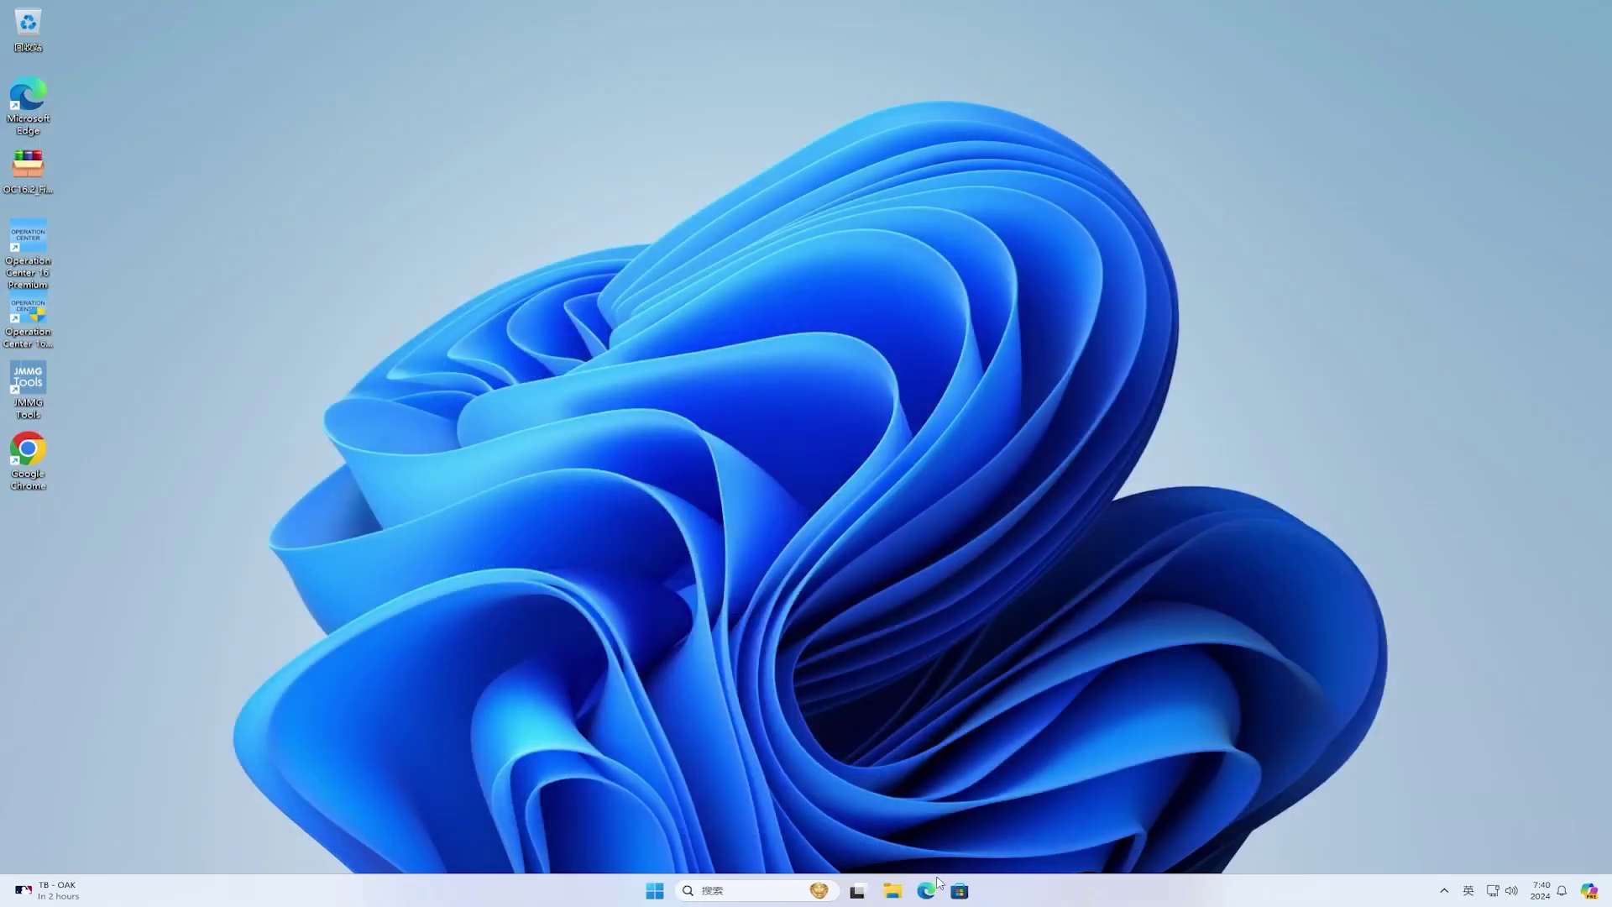
click(927, 890)
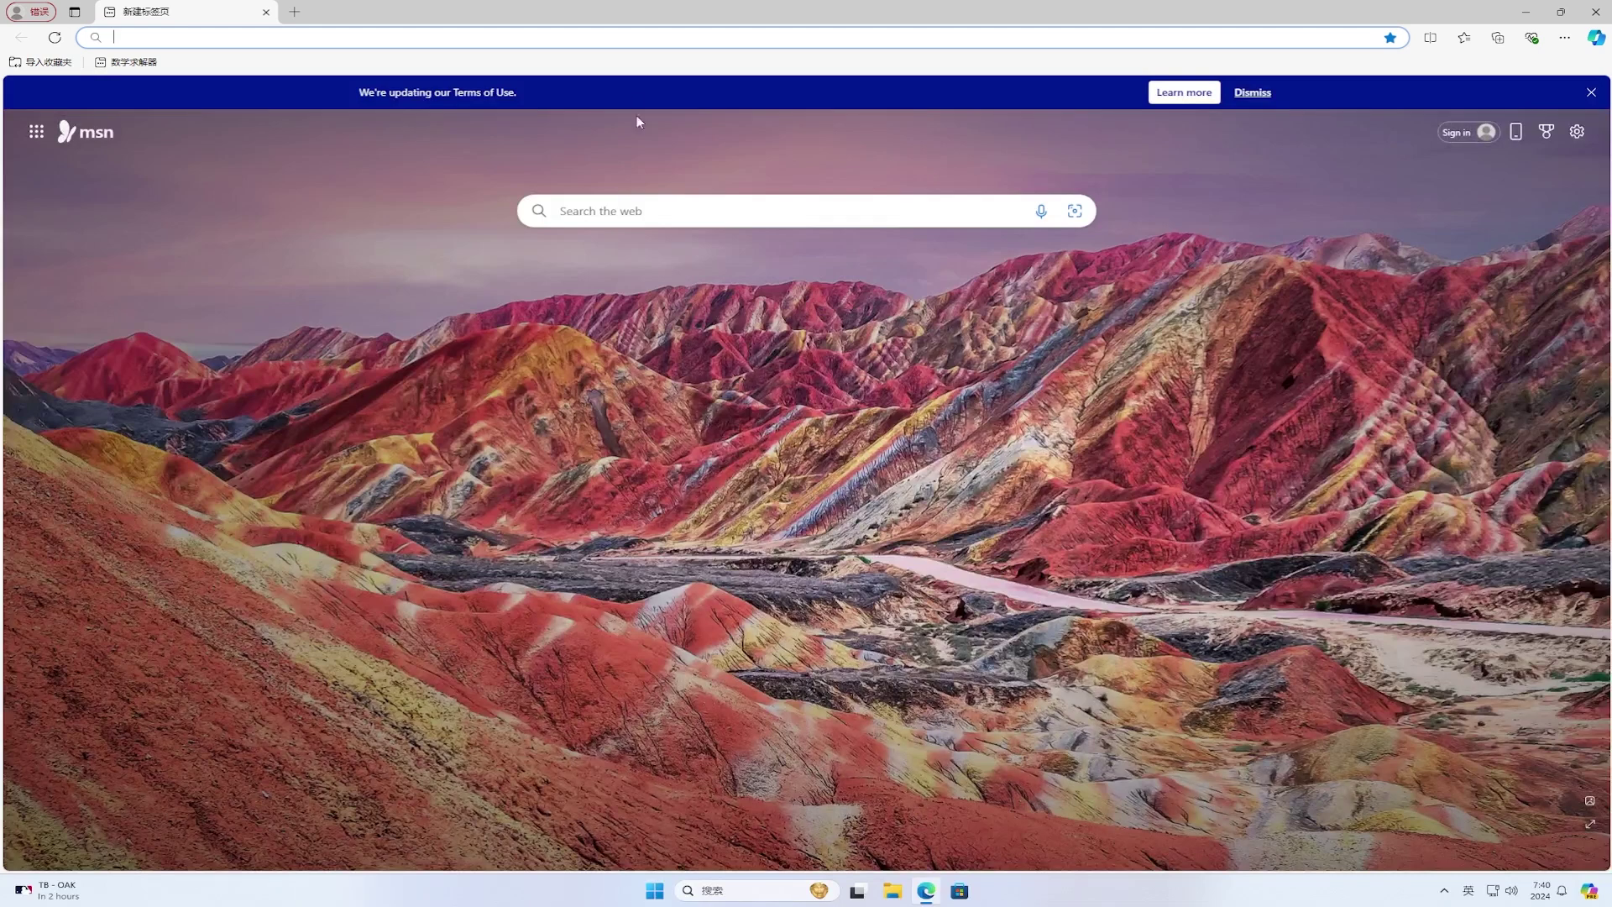
click(619, 39)
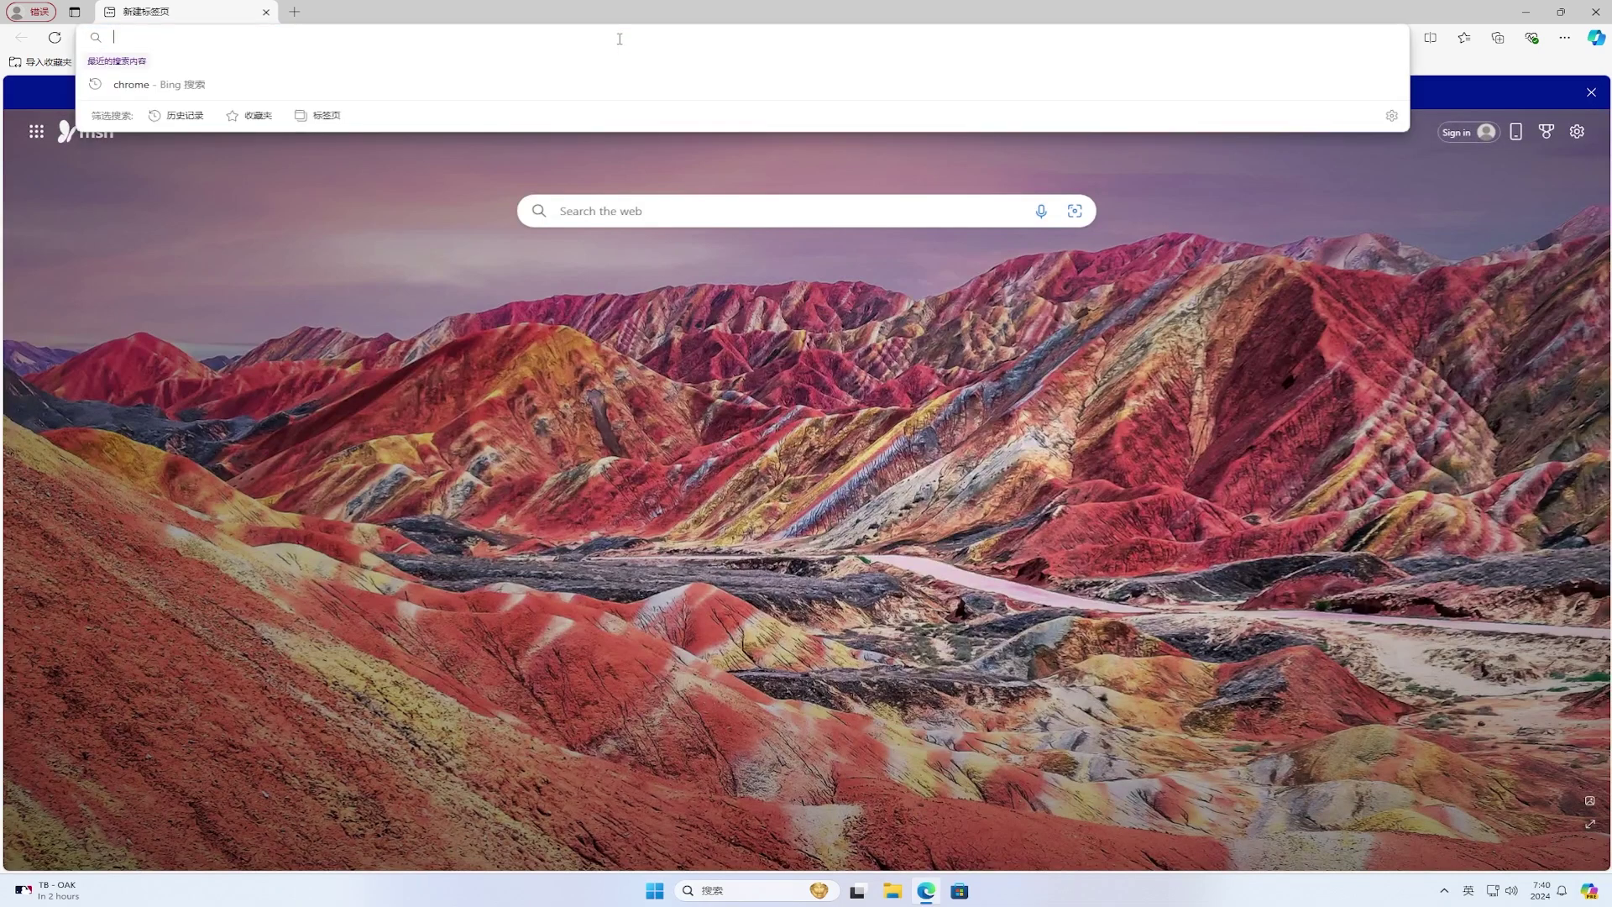
text(g)
key(BackSpace)
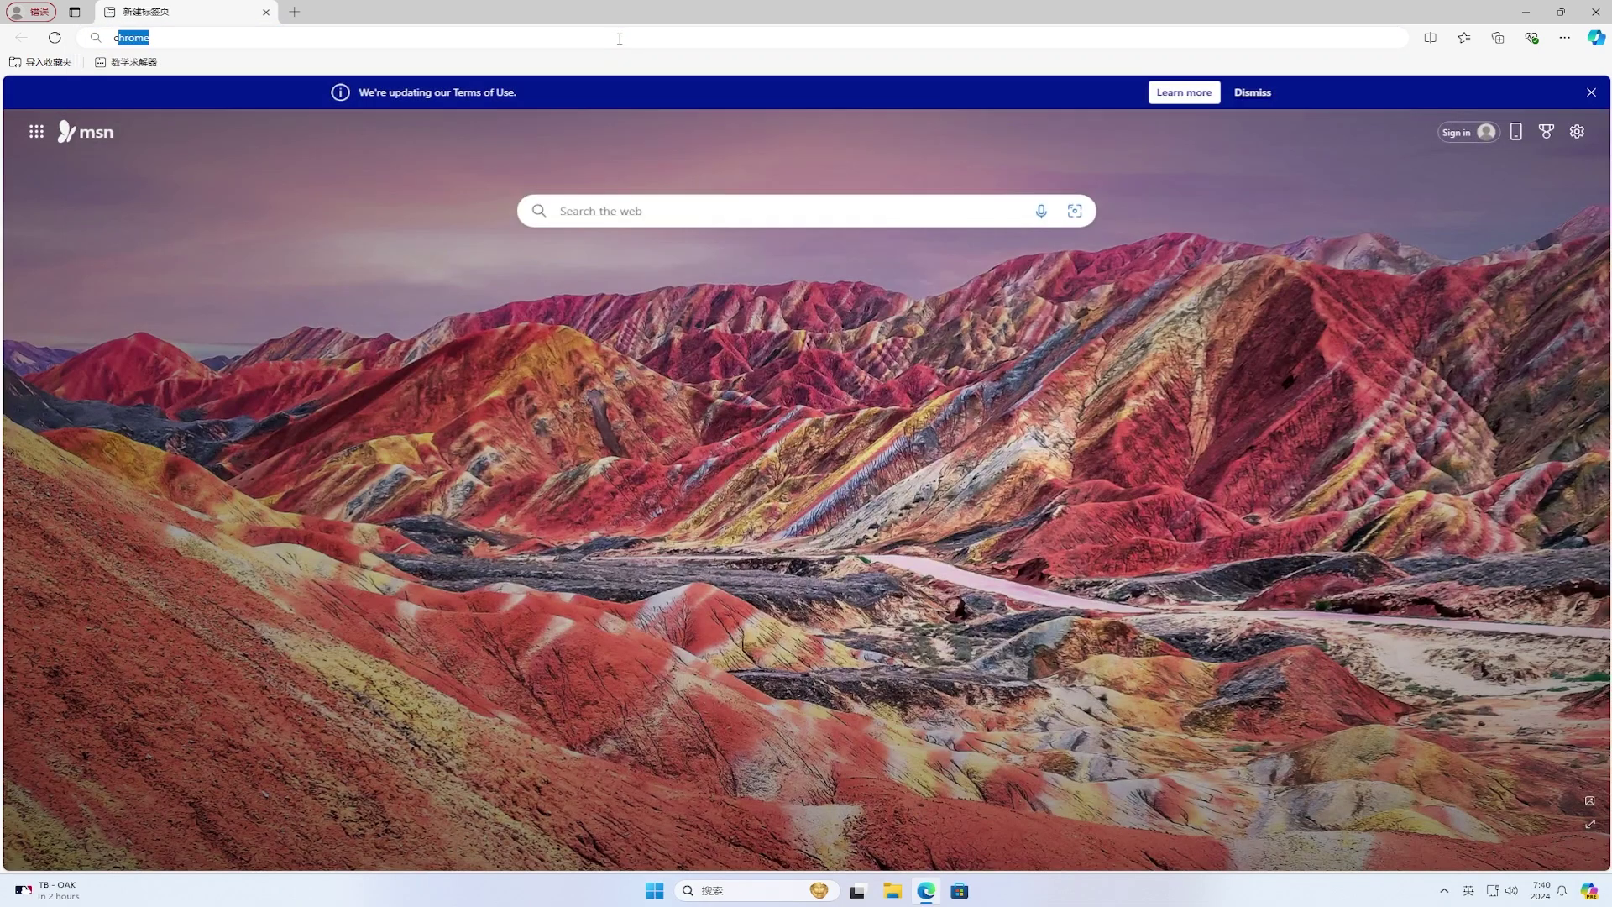
text(chrome canary)
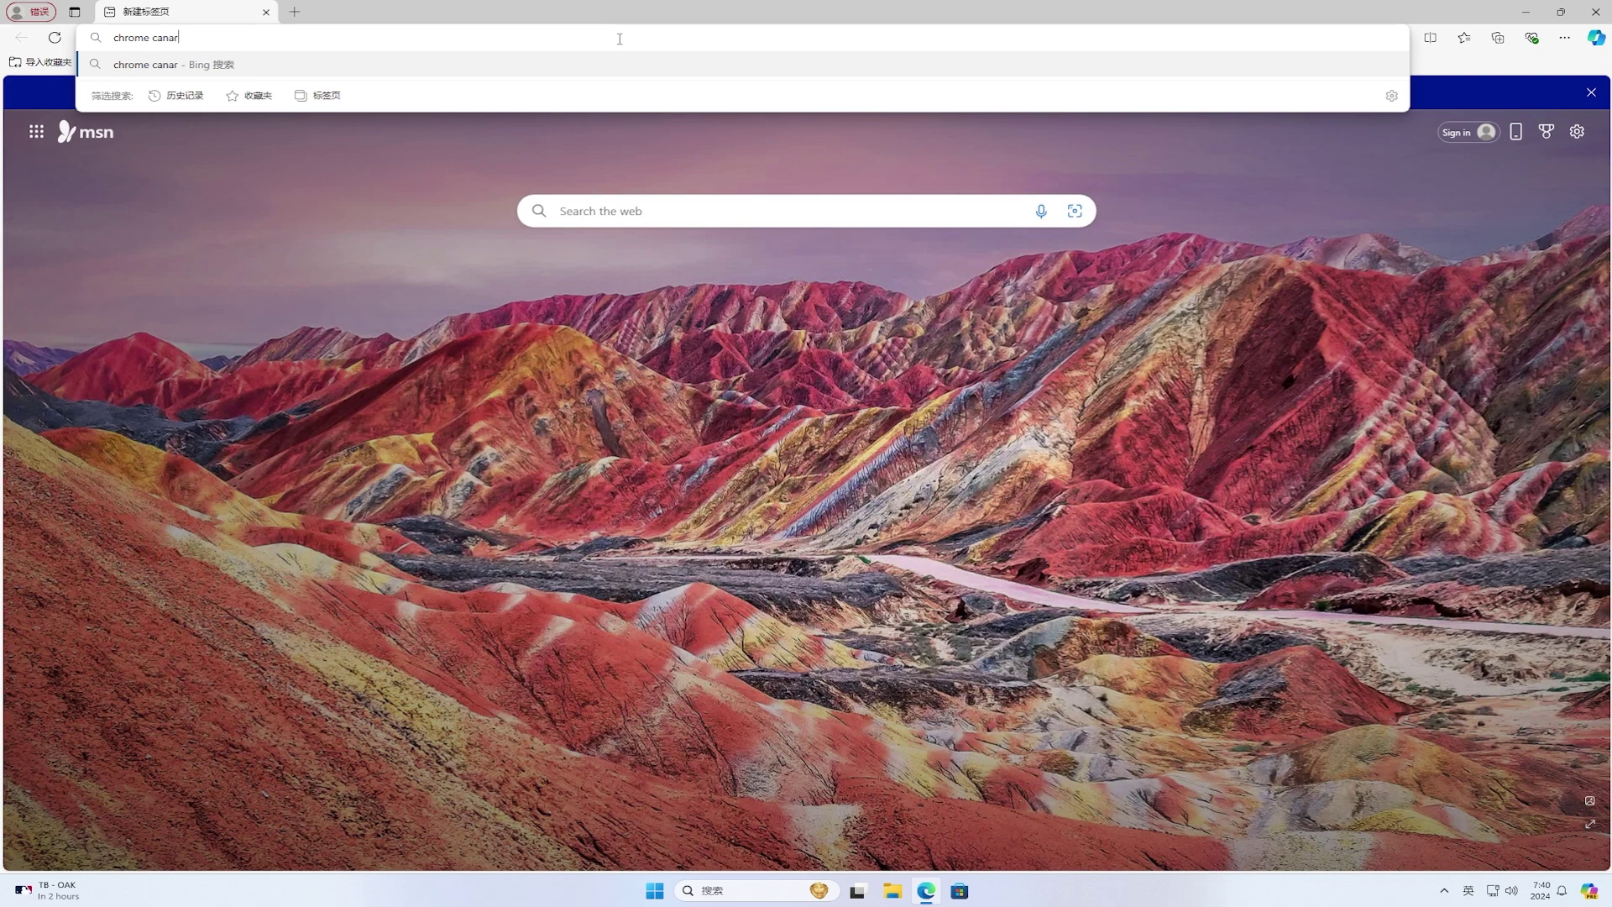
key(Return)
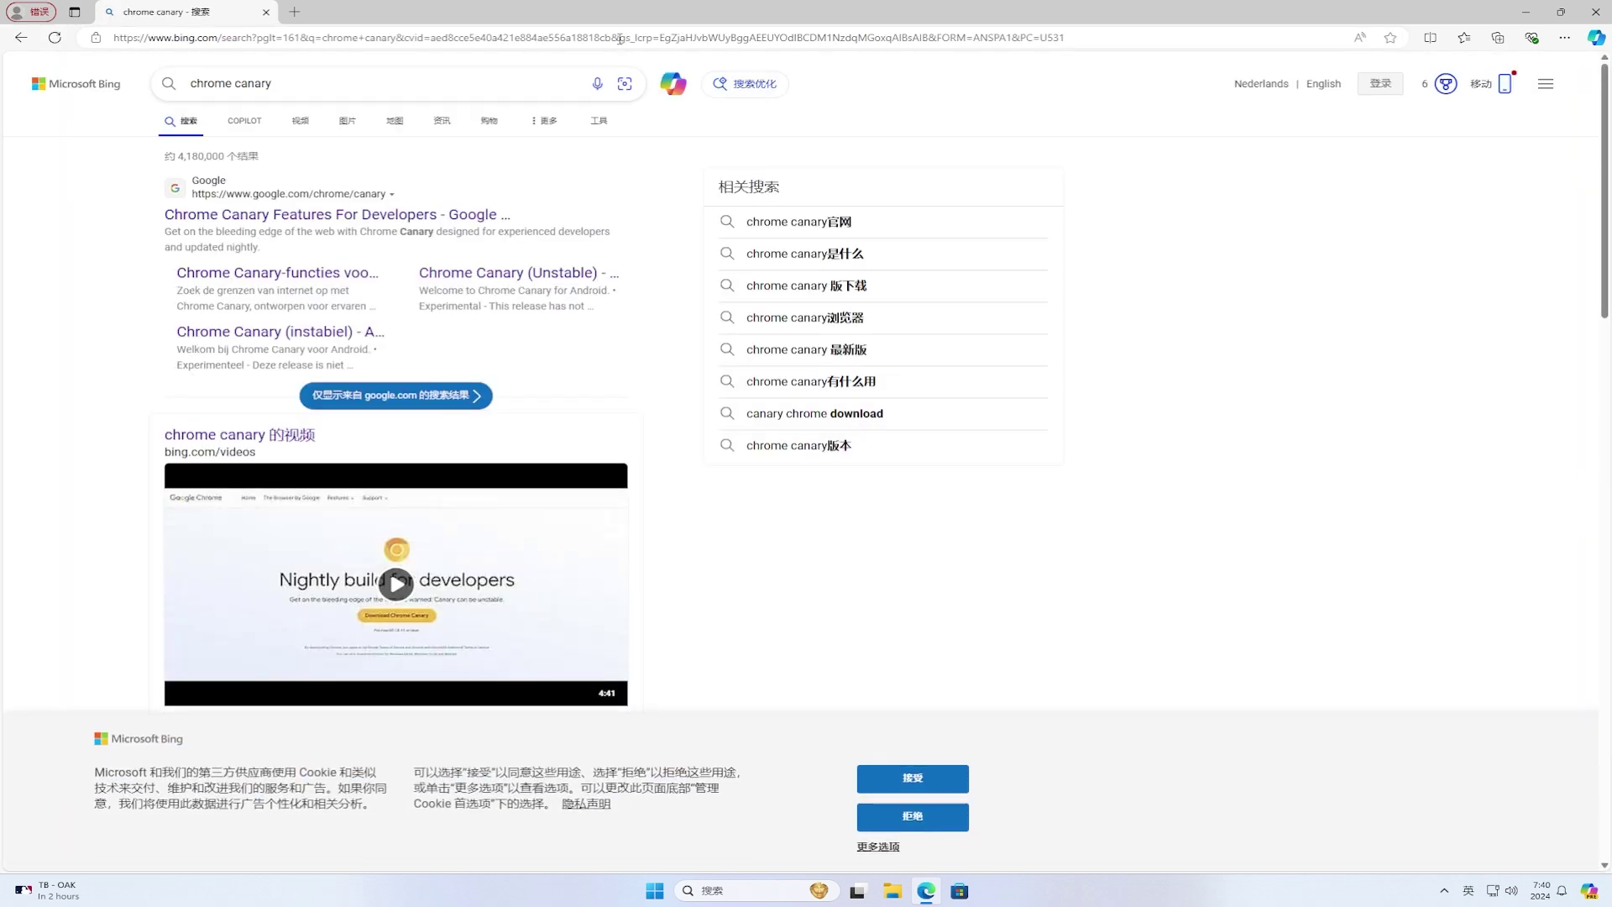
Download and run the Chrome Canary installer from its google.com page, and close Edge.
click(369, 216)
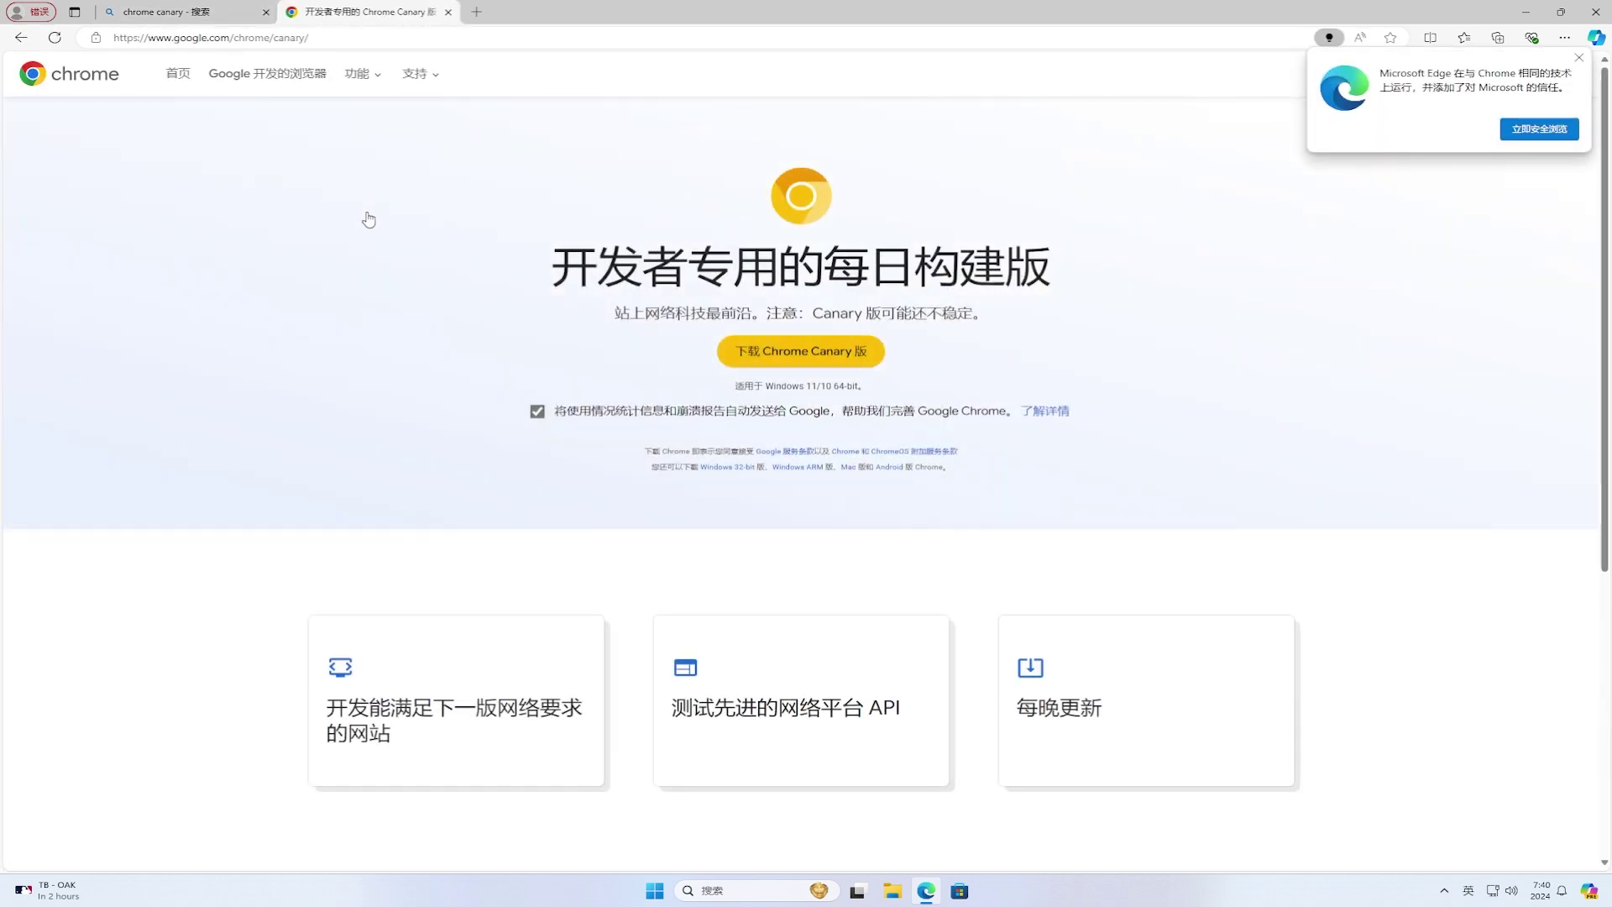
click(830, 362)
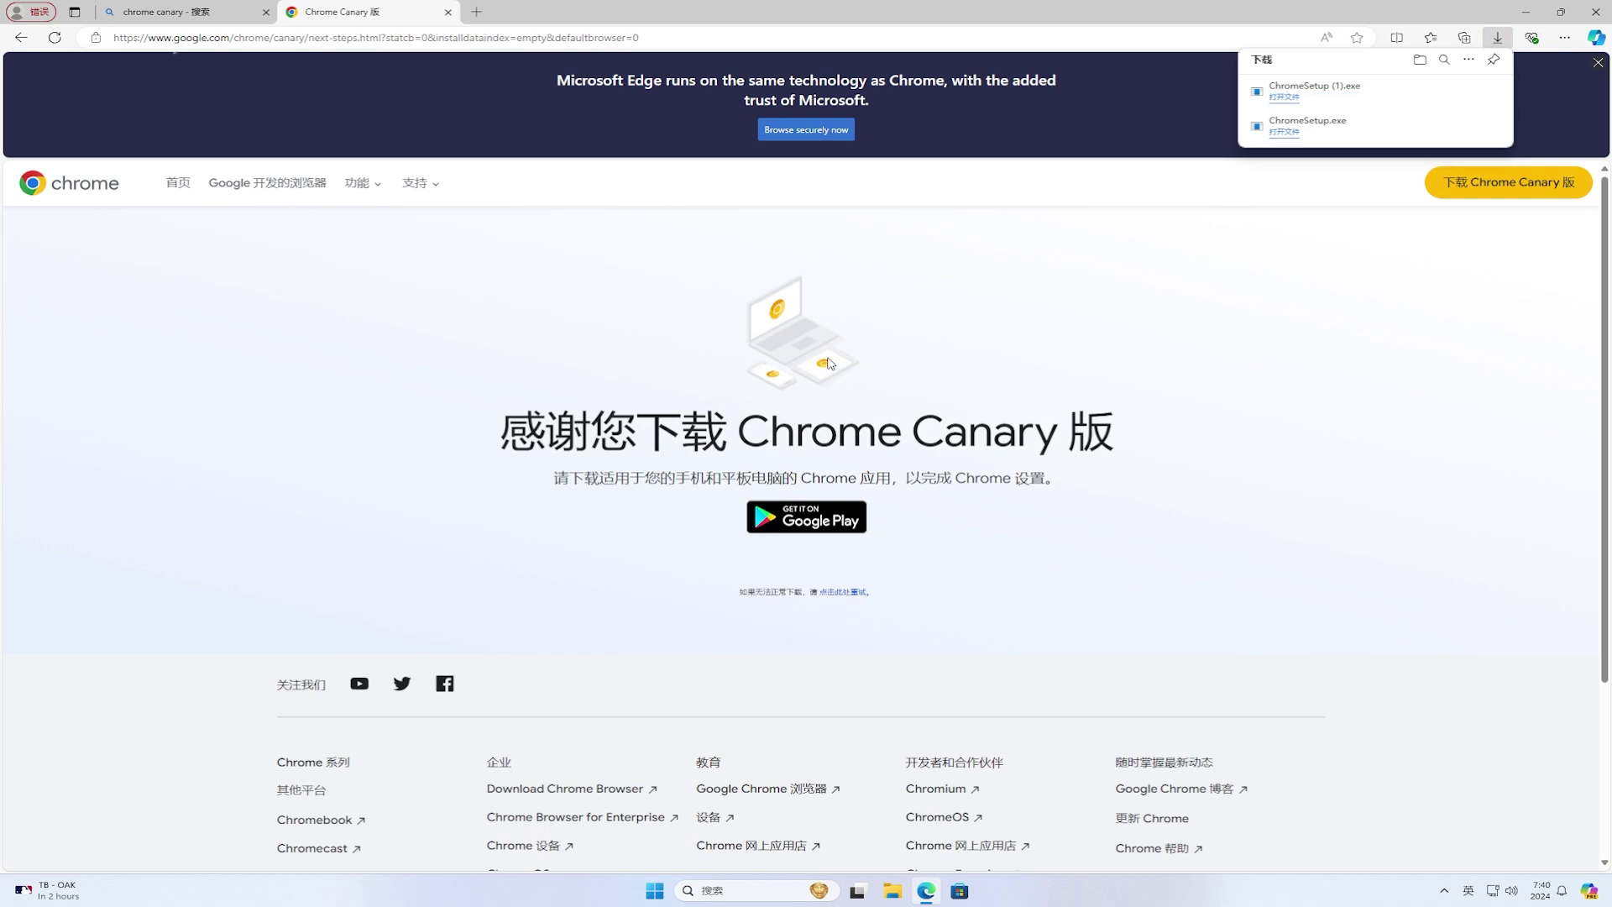
click(1285, 97)
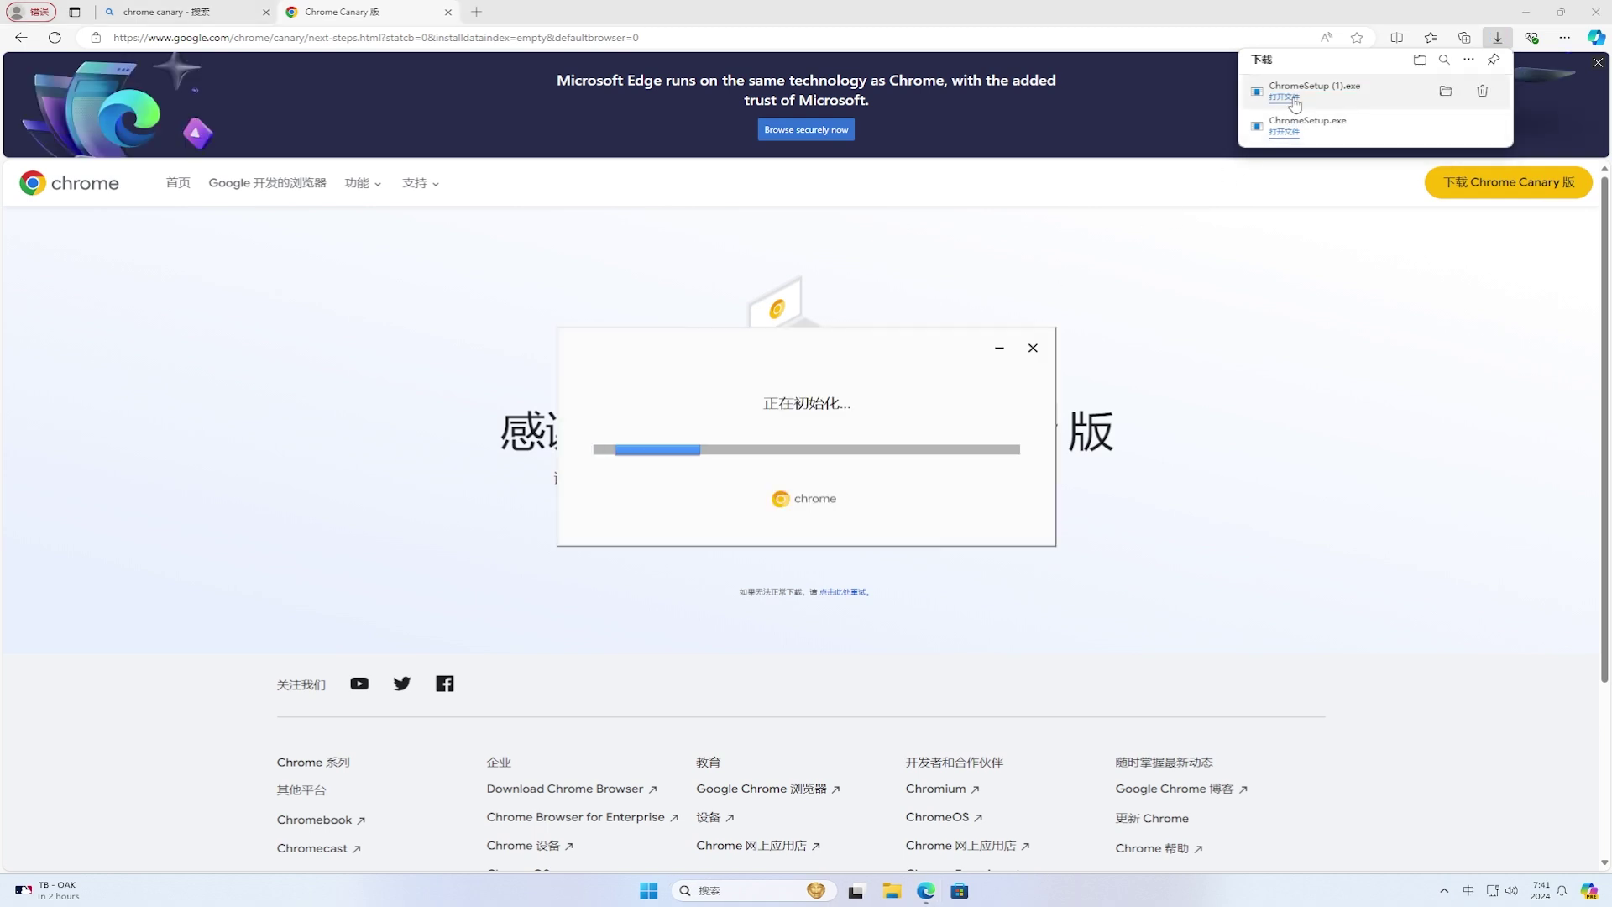
click(1594, 12)
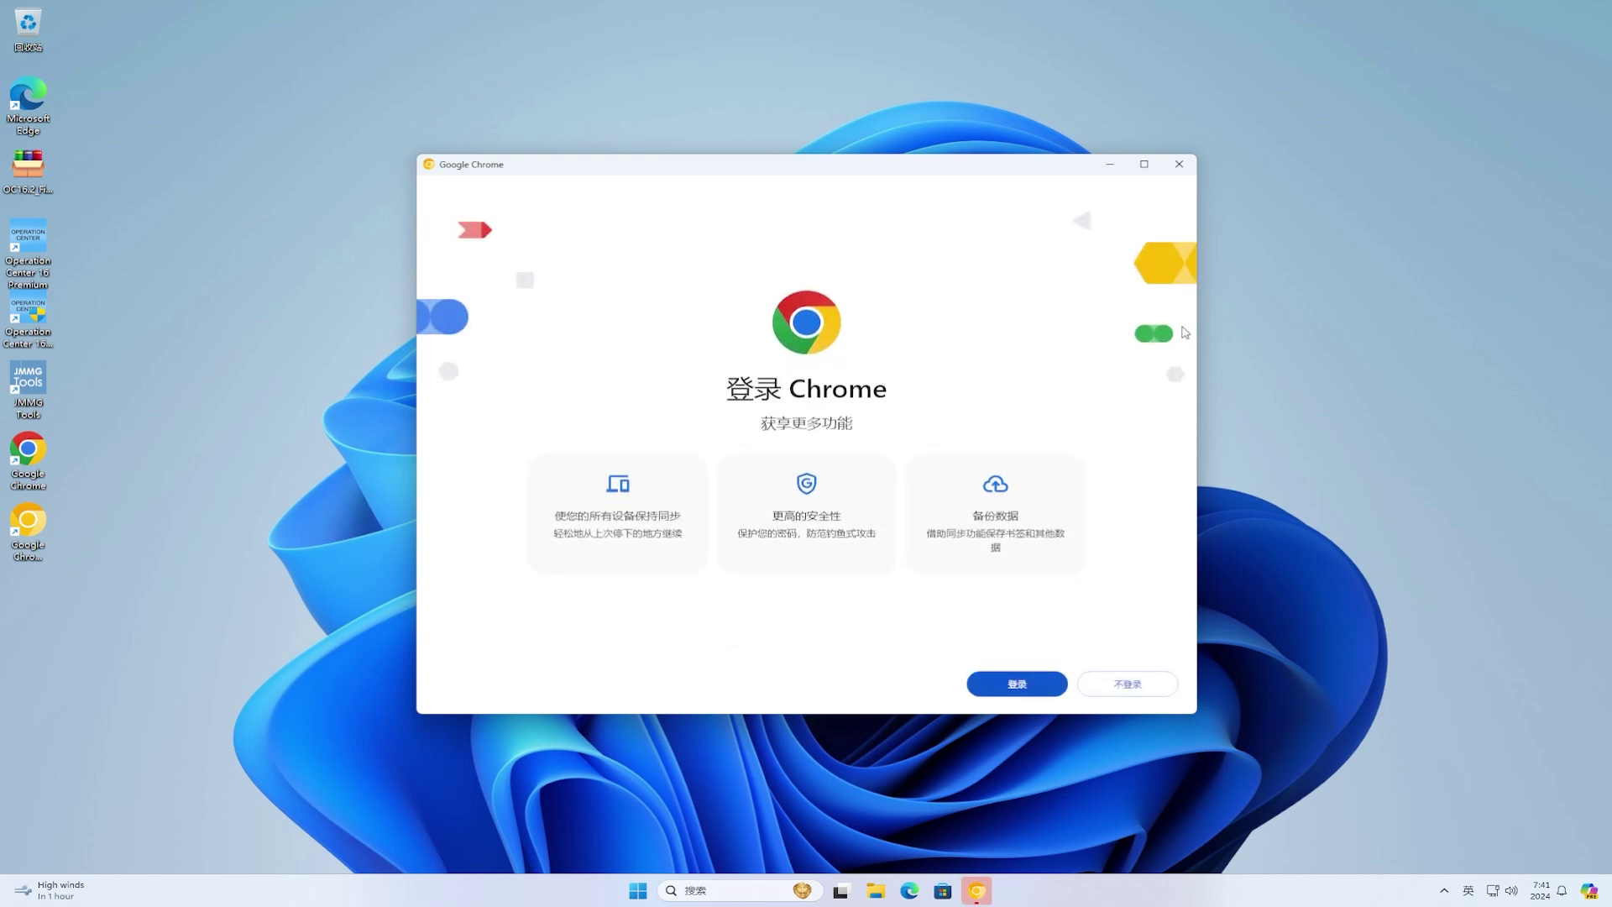
Dismiss Chrome Canary's welcome and ad privacy prompts without signing in, and maximize the browser window.
click(1163, 684)
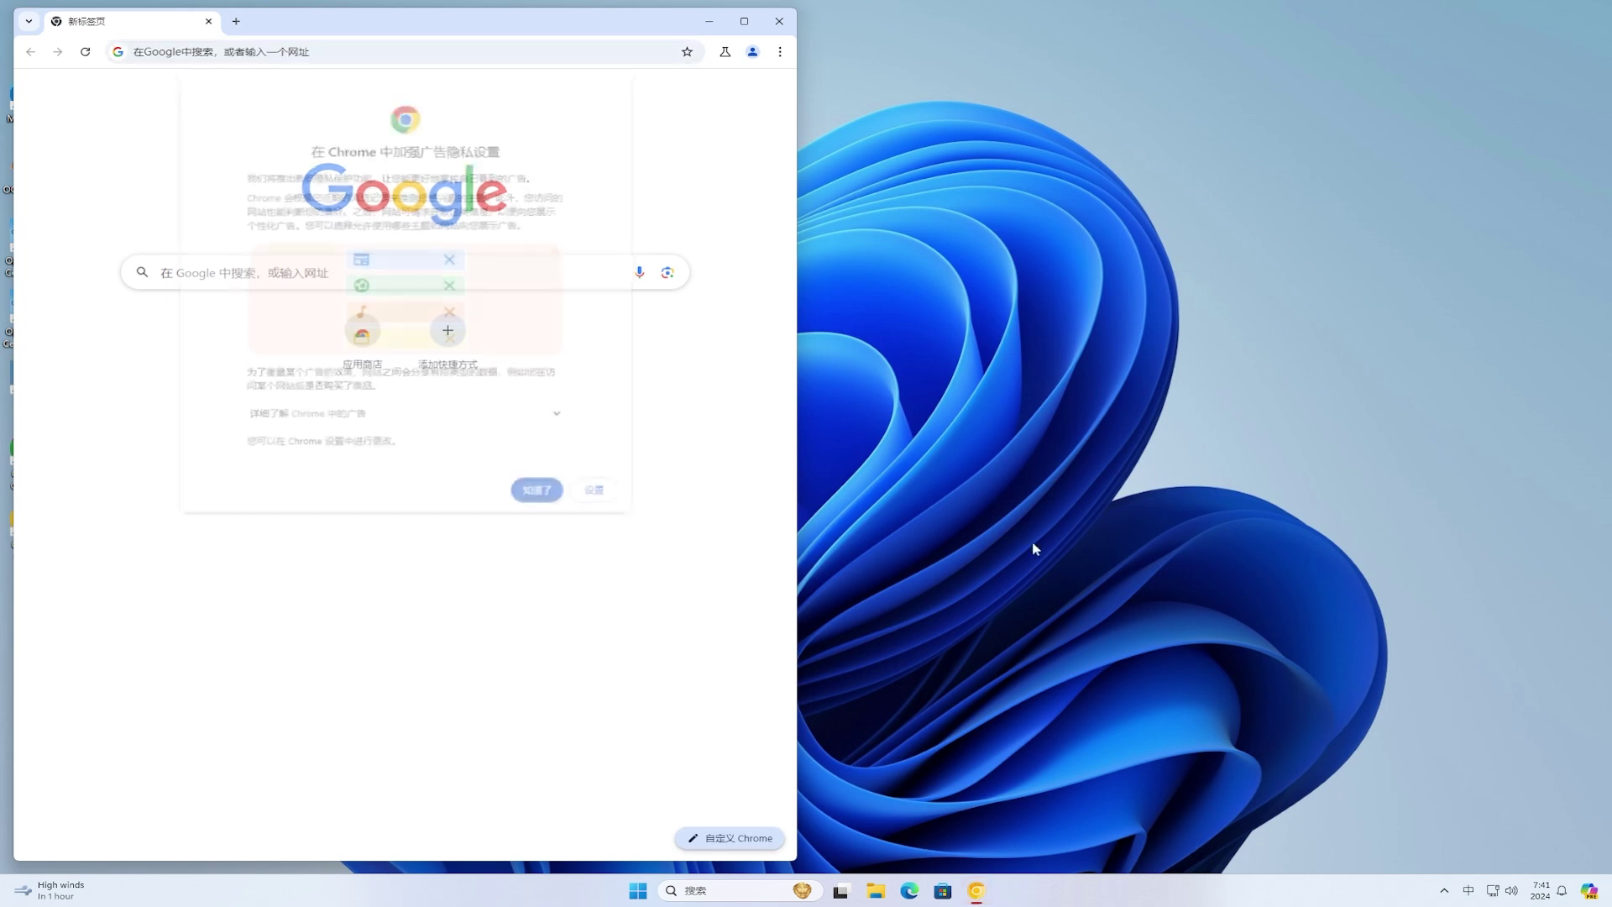
click(538, 499)
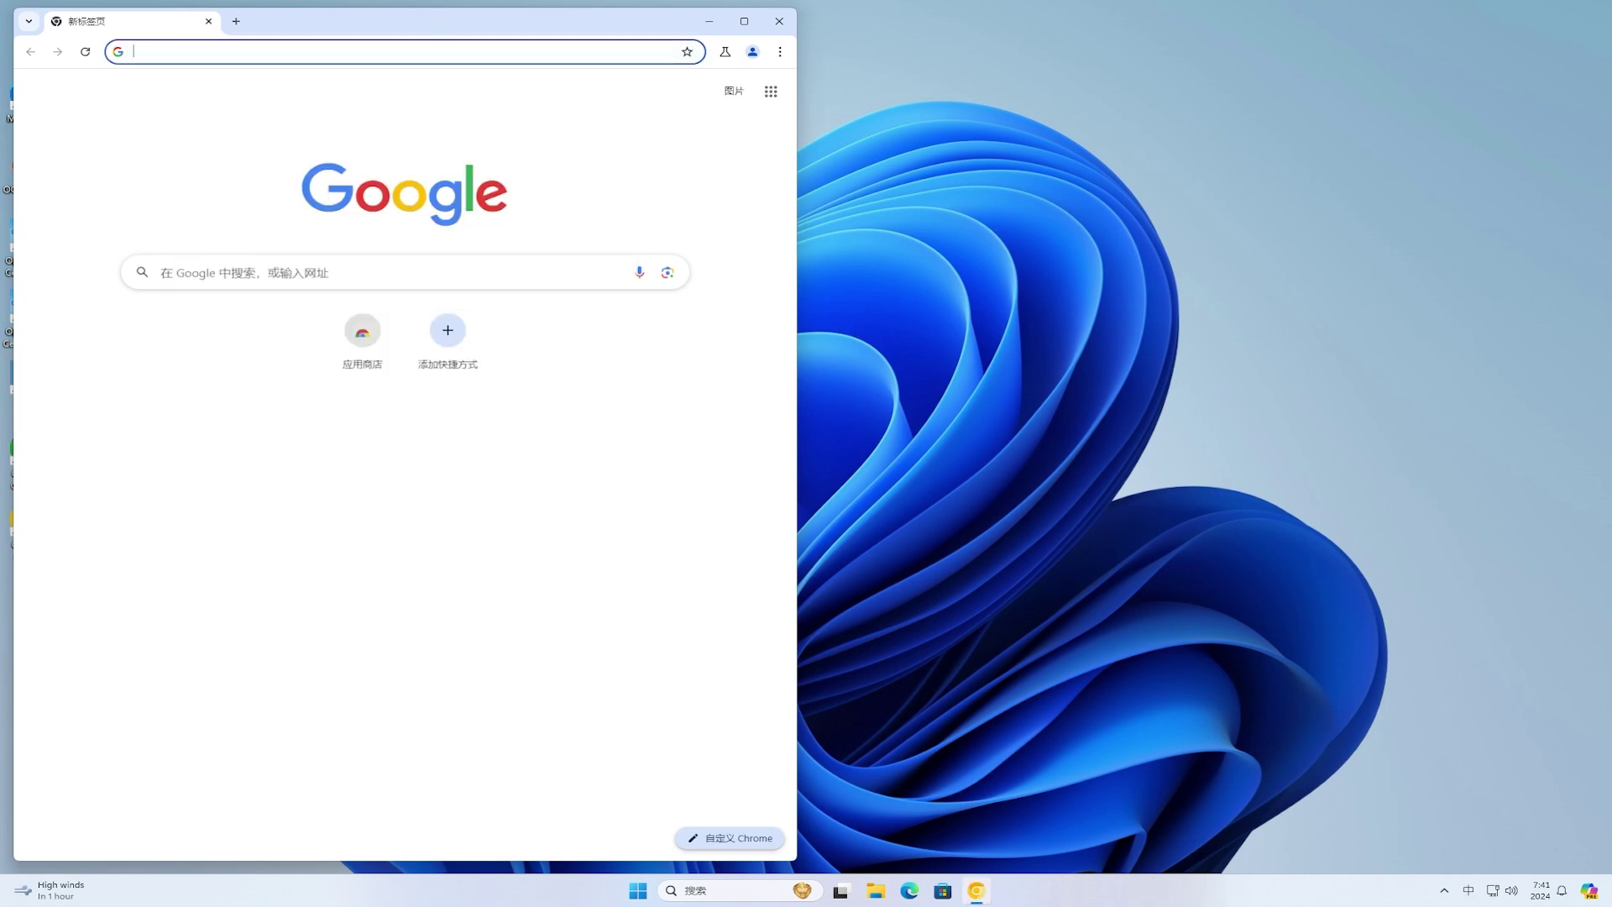
drag(440, 25, 915, 22)
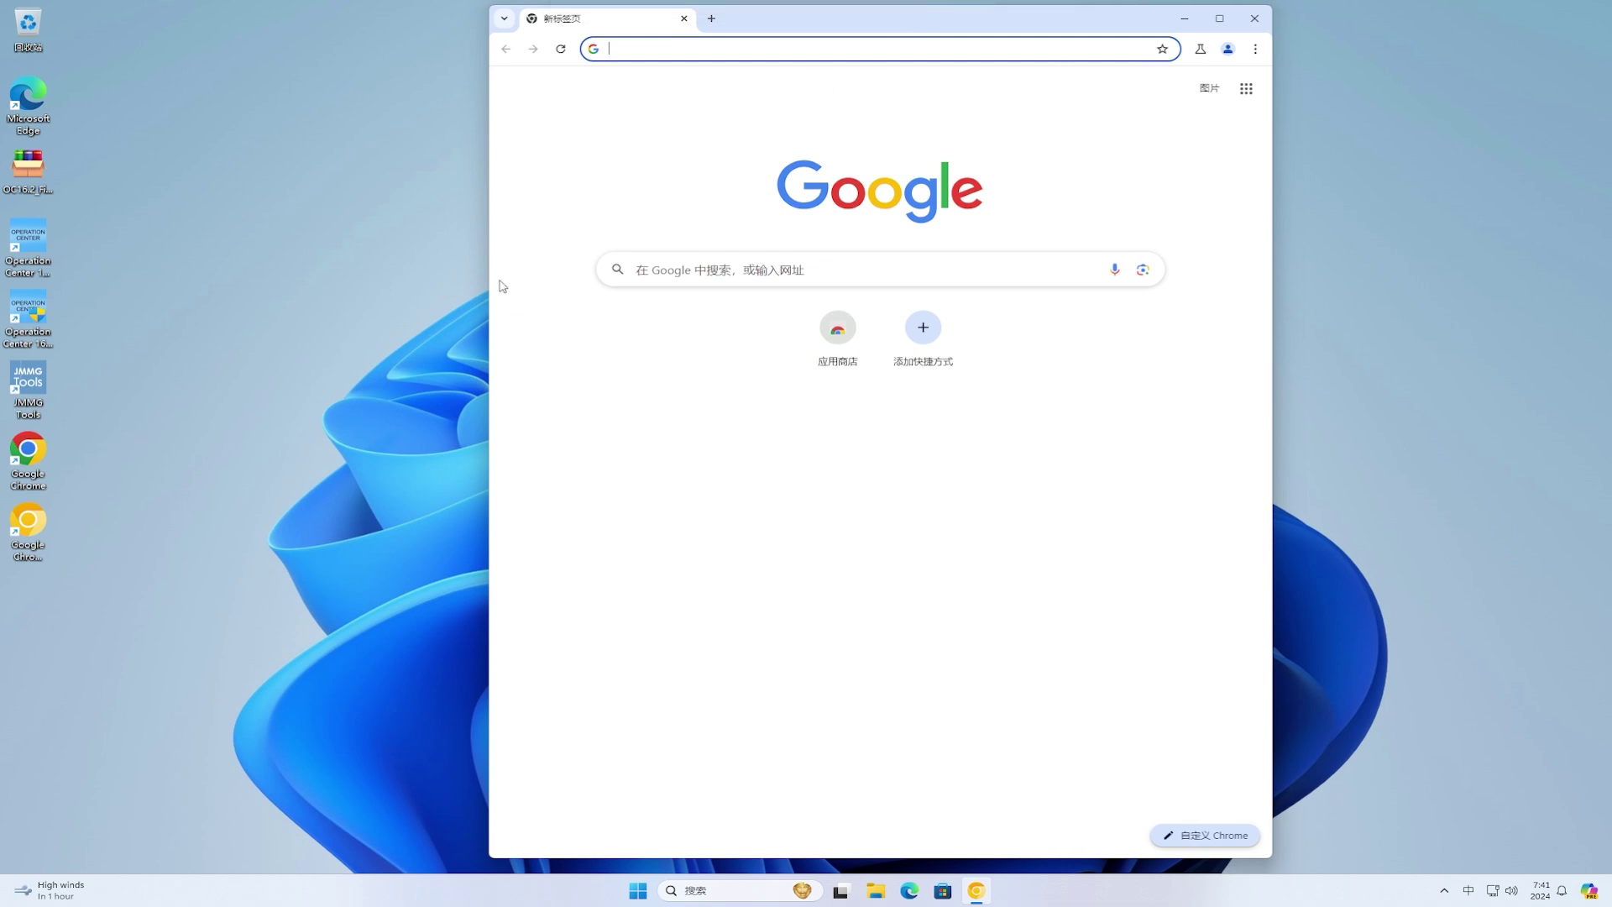
click(37, 467)
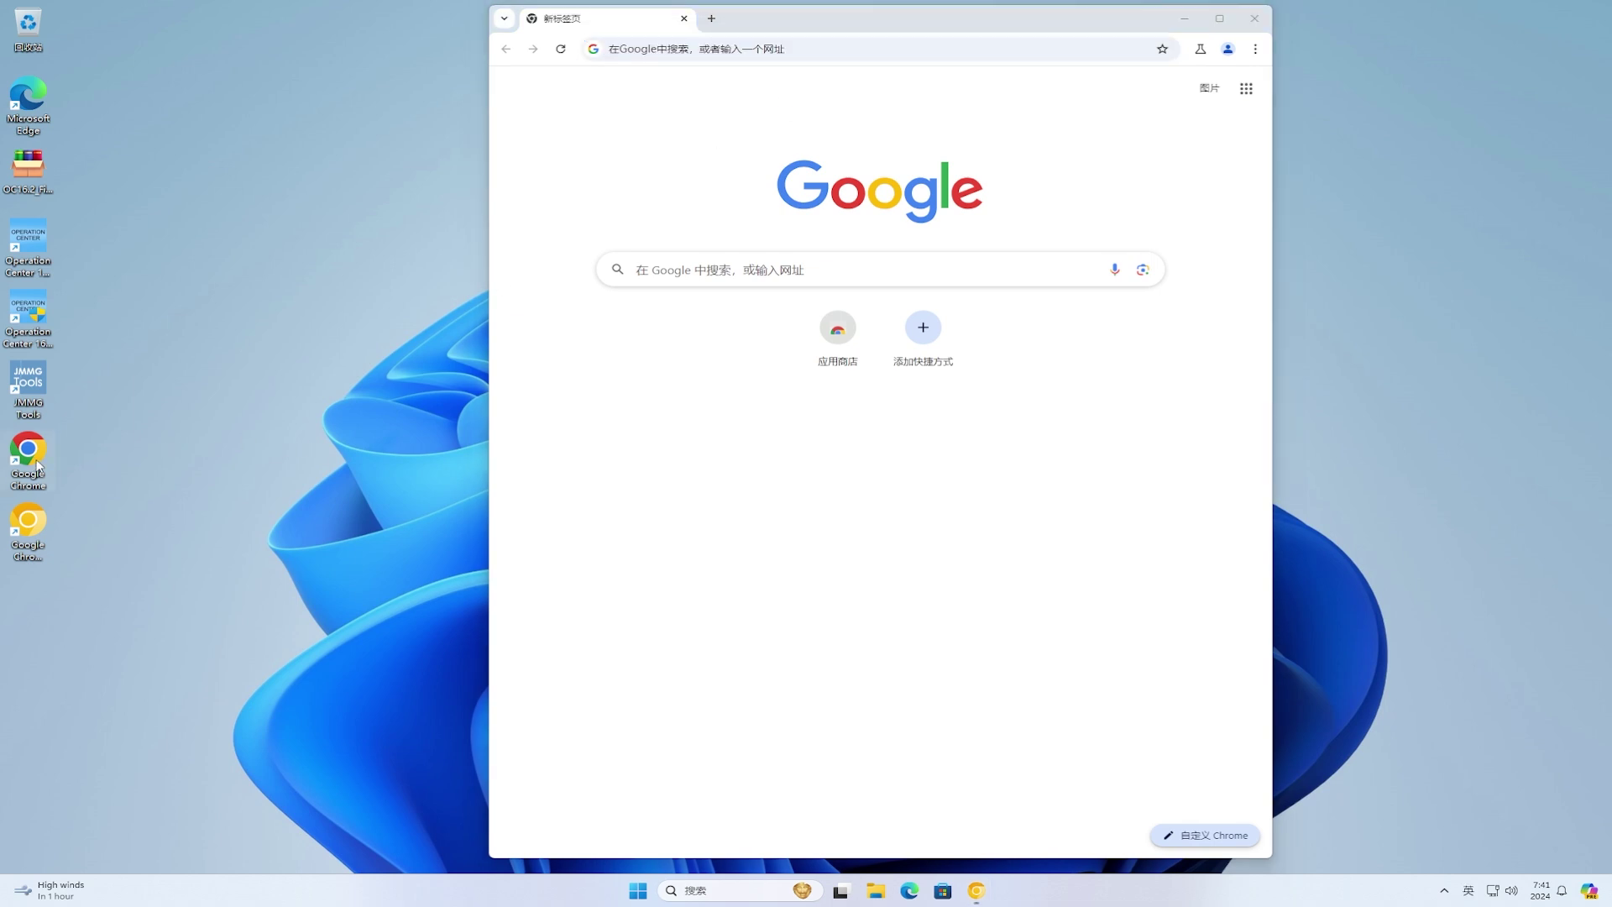
click(38, 546)
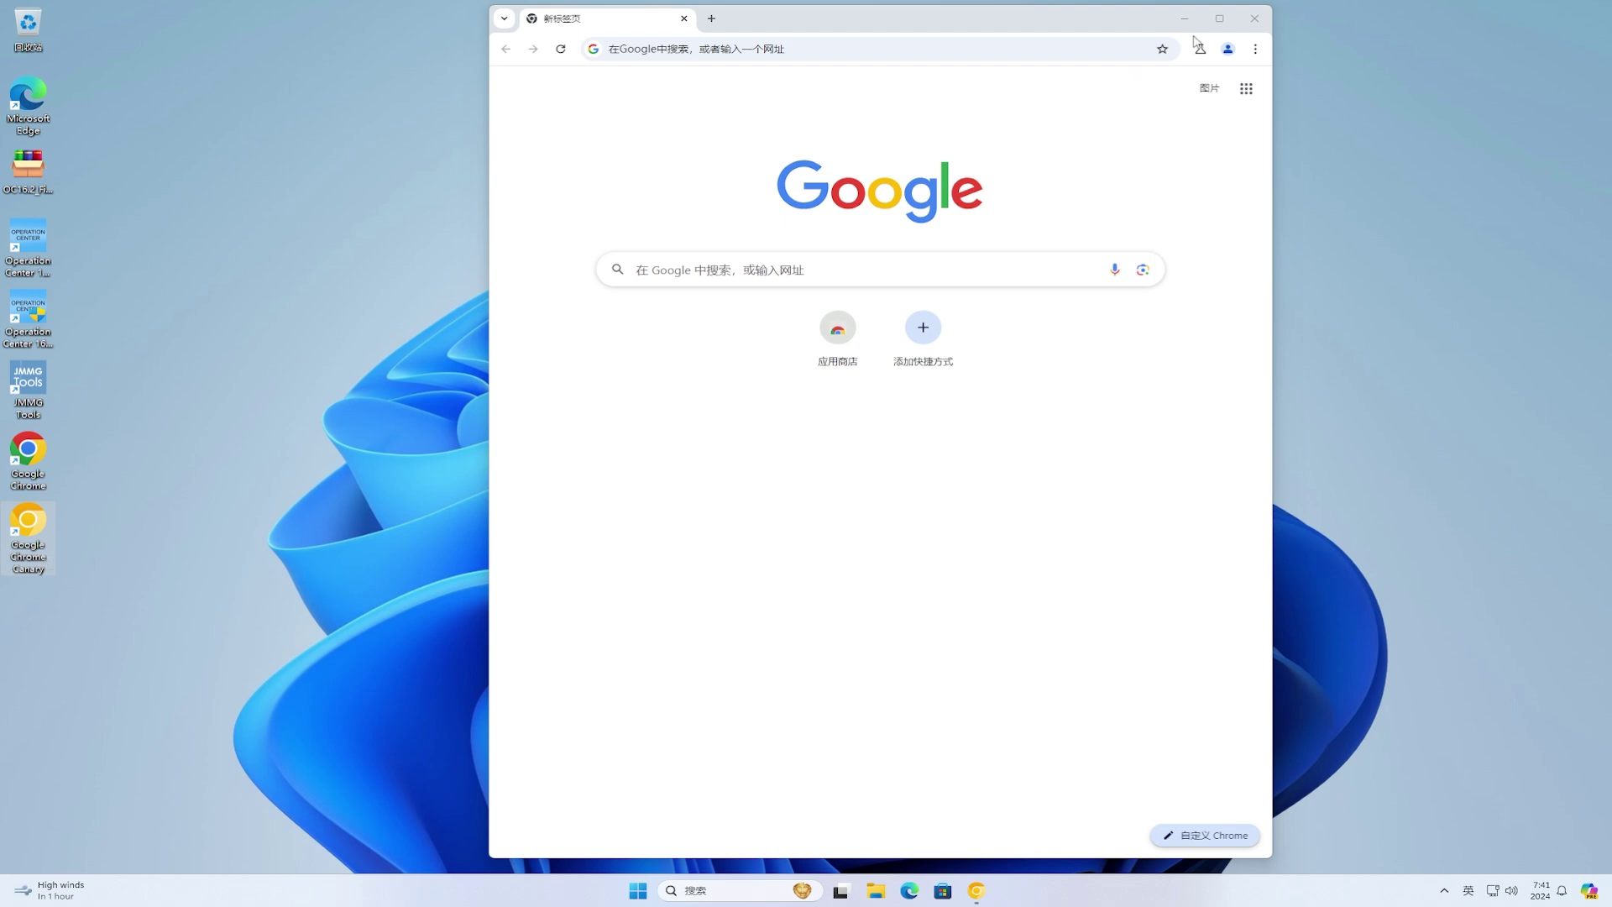
click(1218, 19)
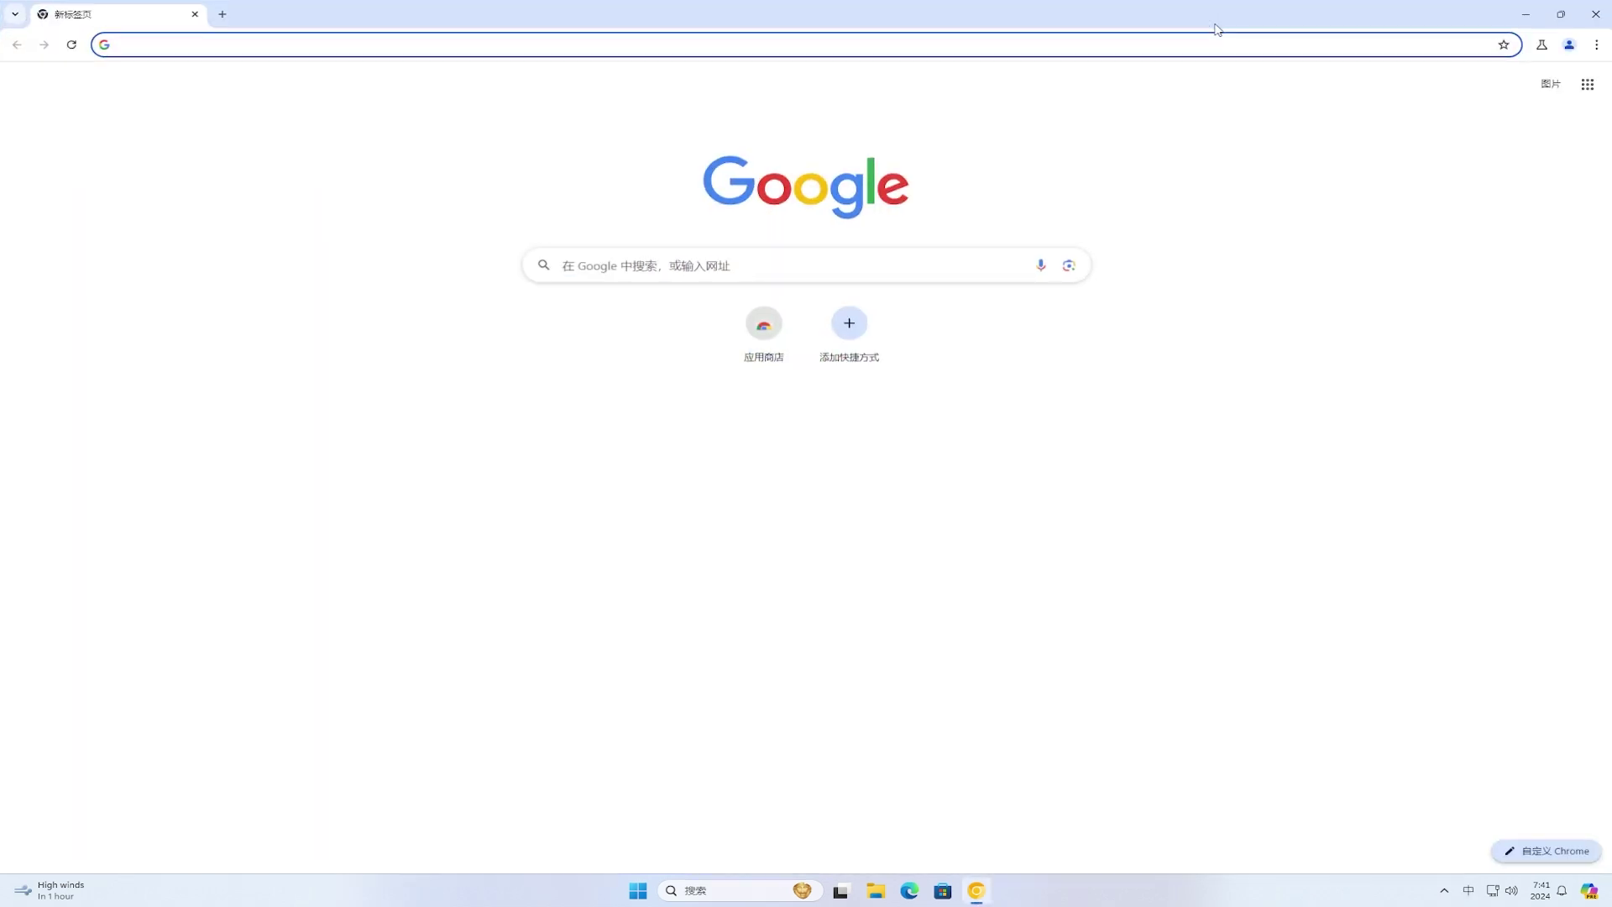
Open the extensions management page in Chrome Canary and go from it to the Chrome Web Store.
click(1597, 45)
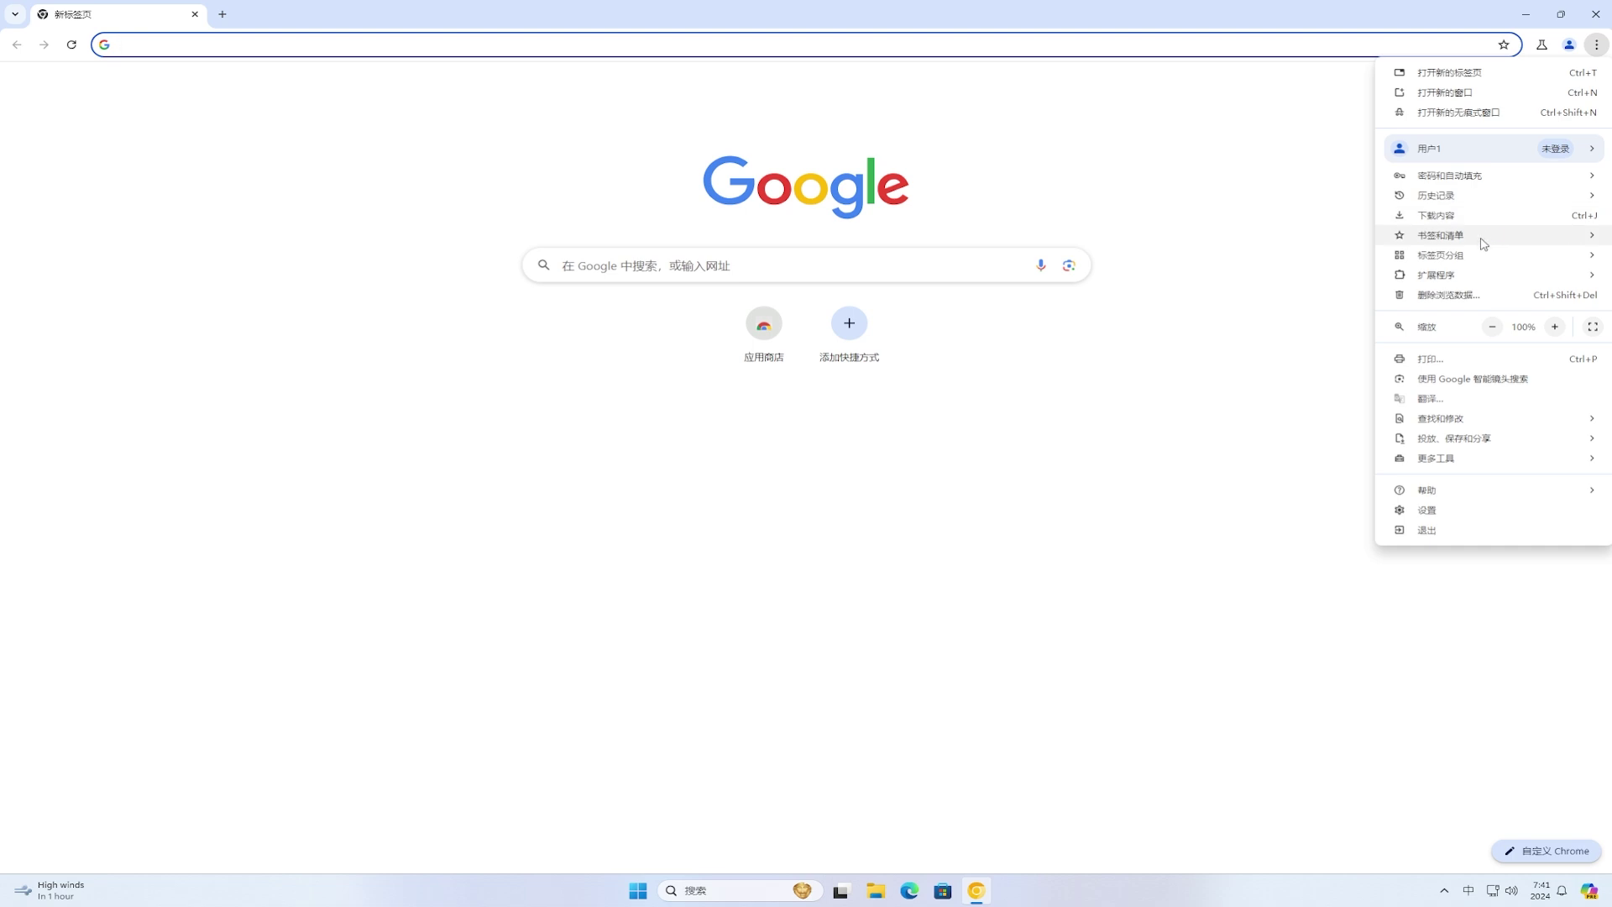
mouse_move(1460, 277)
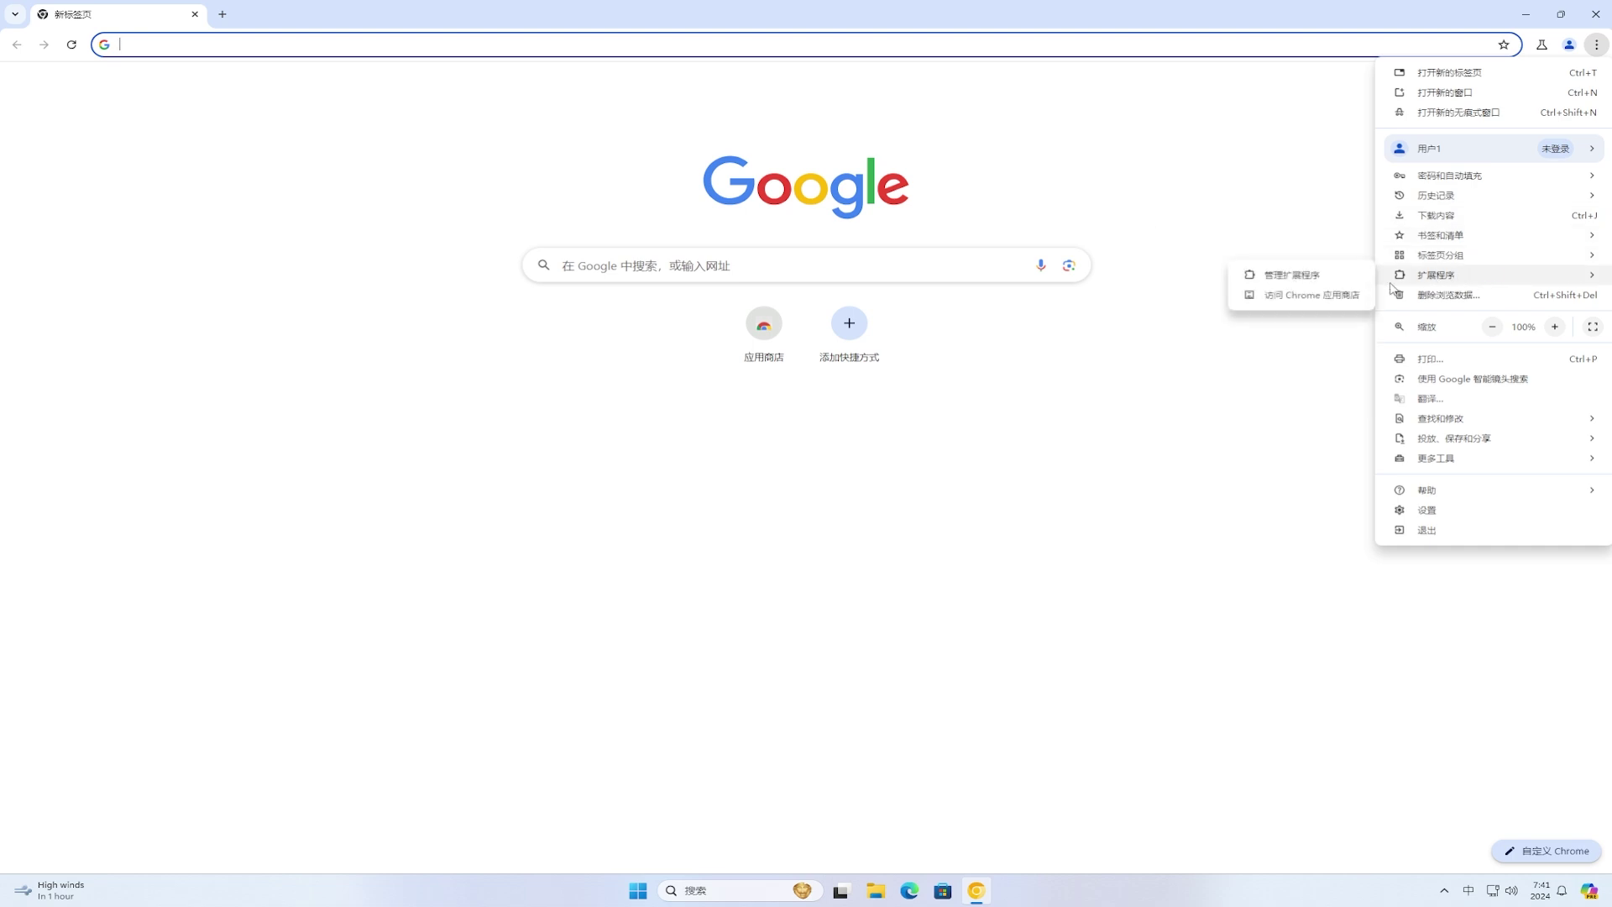
click(1280, 280)
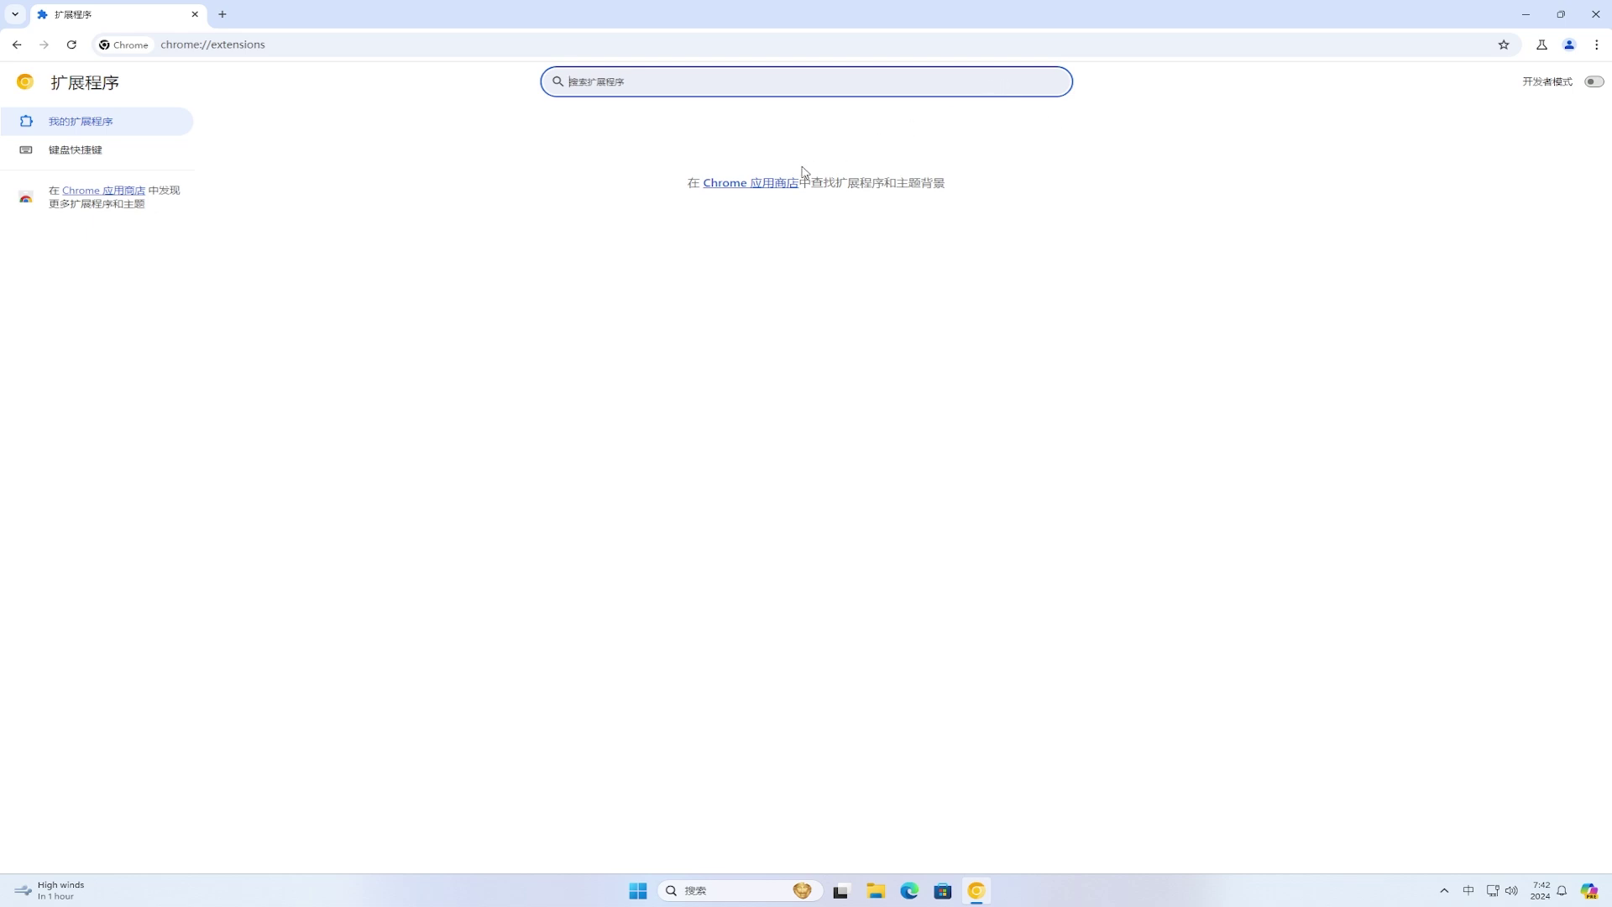
click(773, 184)
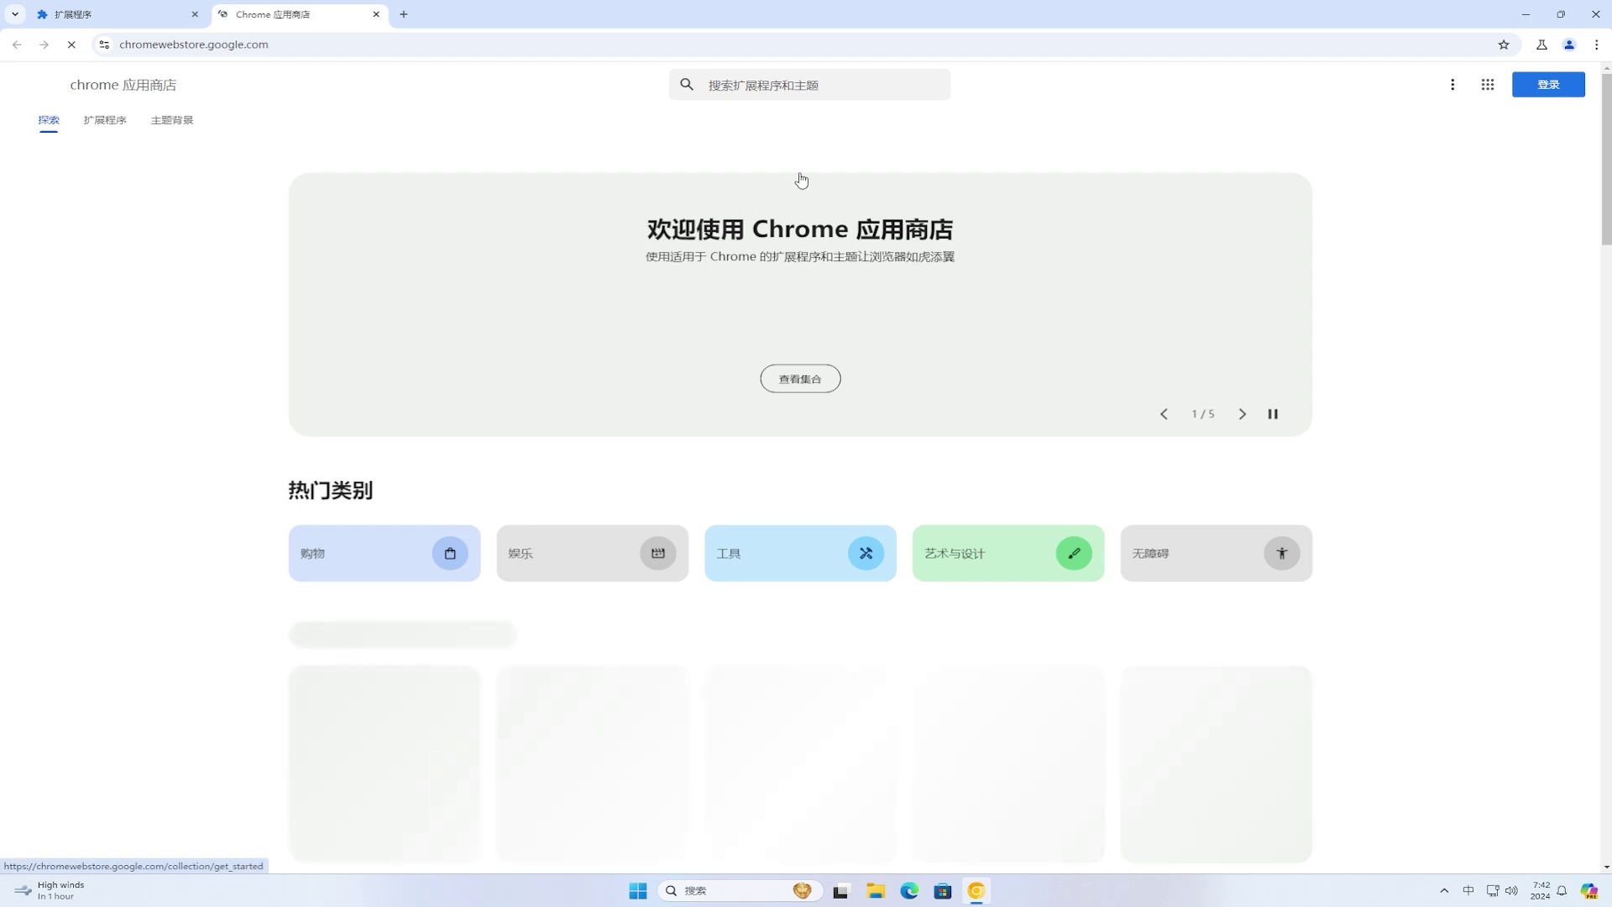
Search the Chrome Web Store for uBlock Origin in Chrome Canary and open that extension's detail page.
click(862, 88)
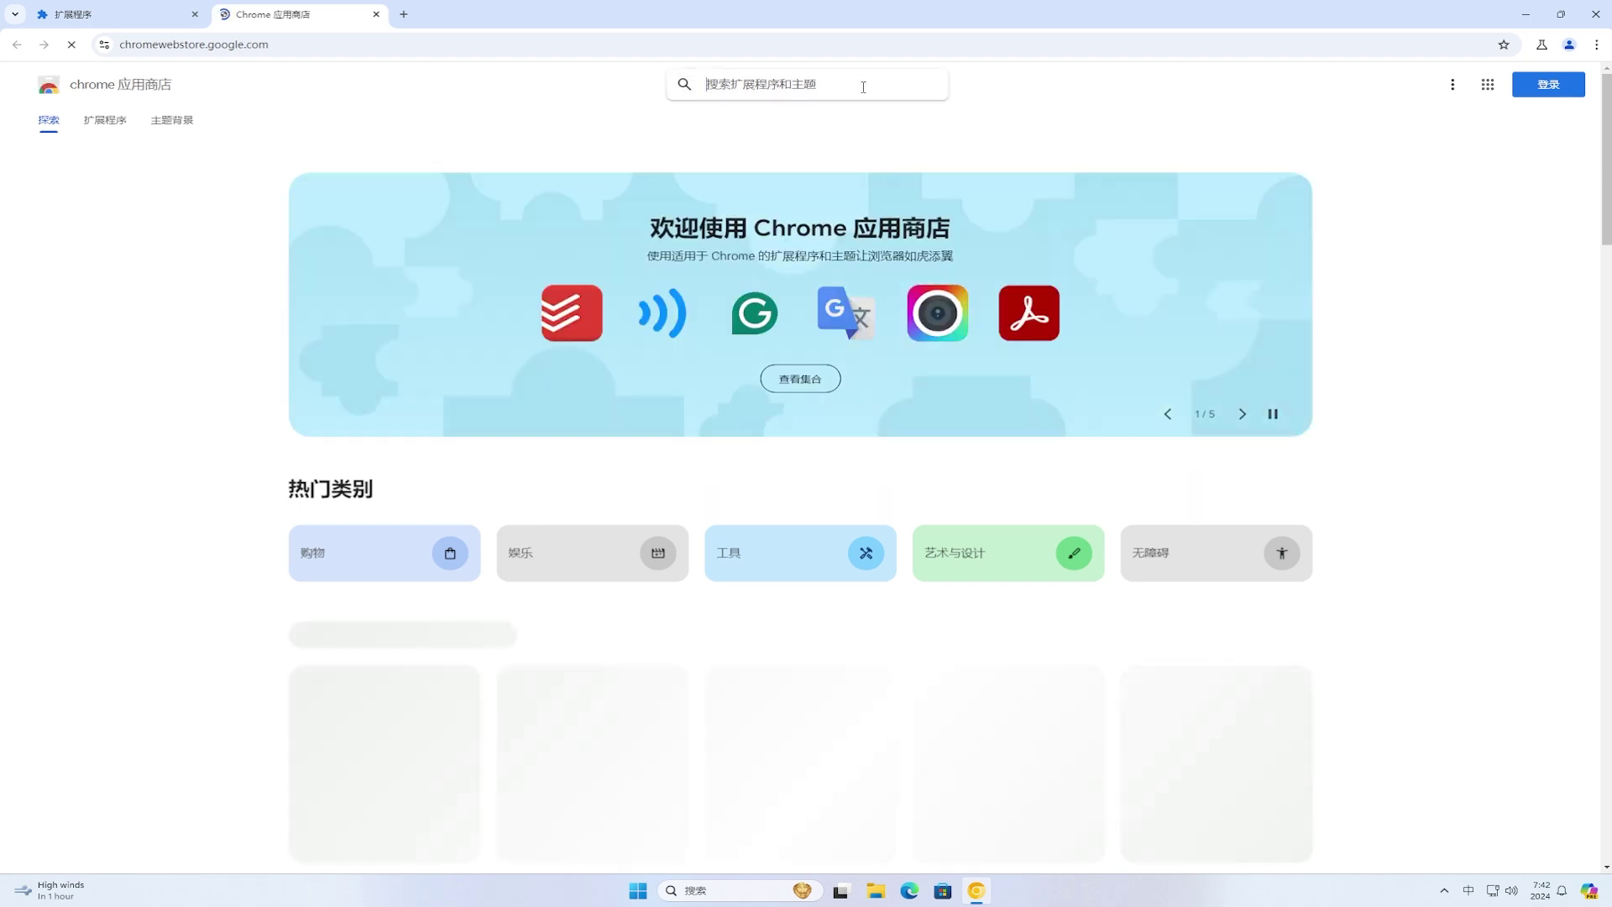
text(ublo)
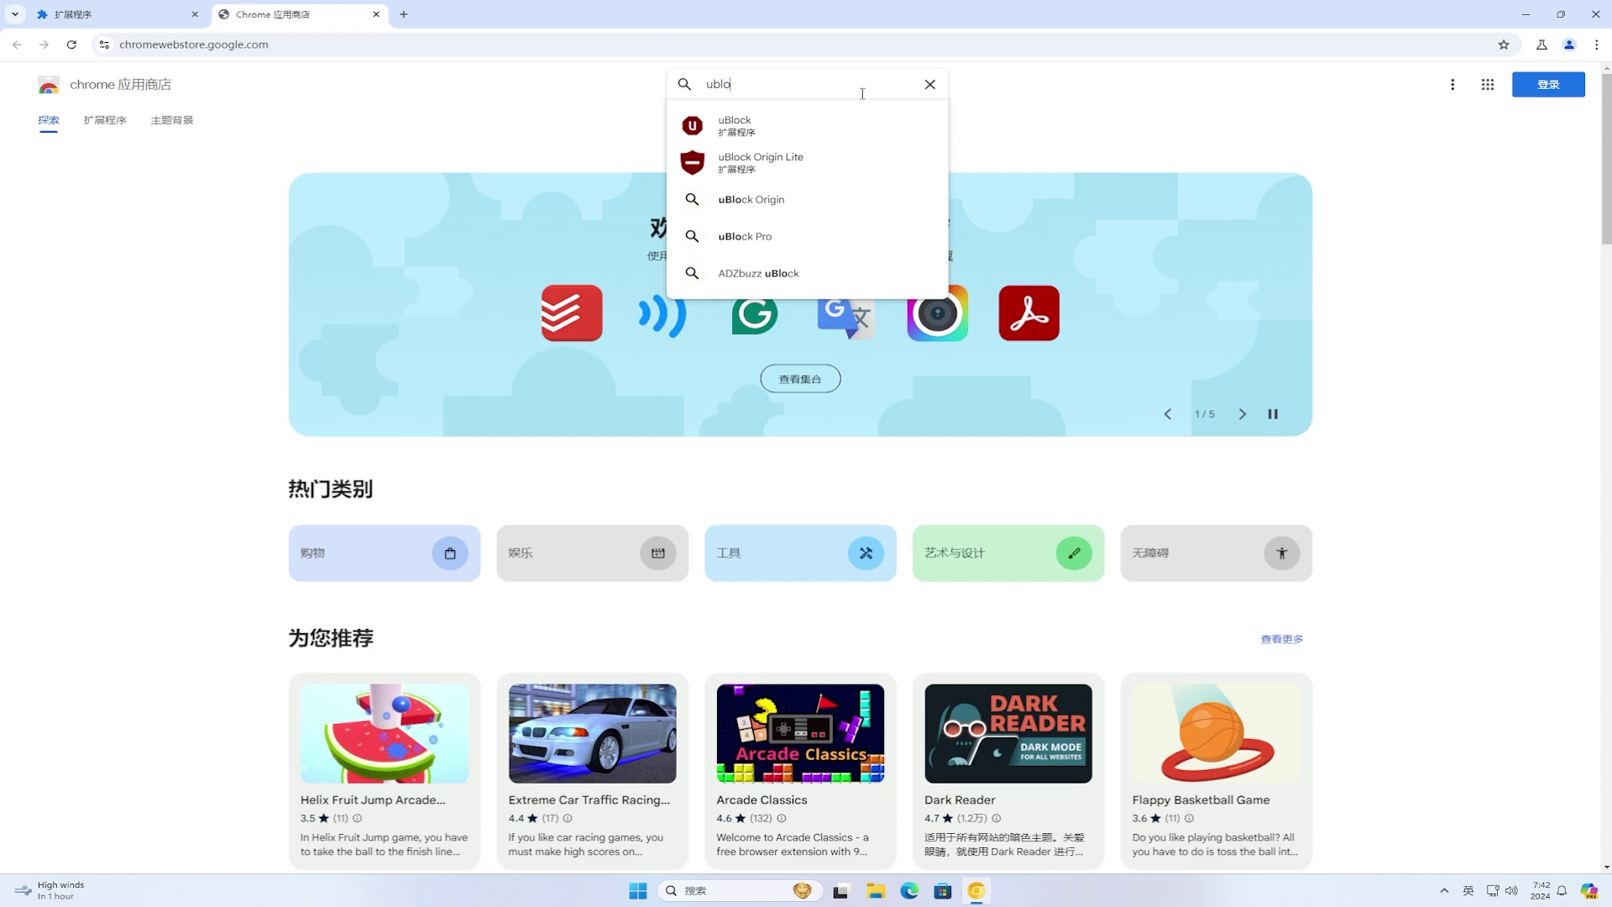
click(807, 203)
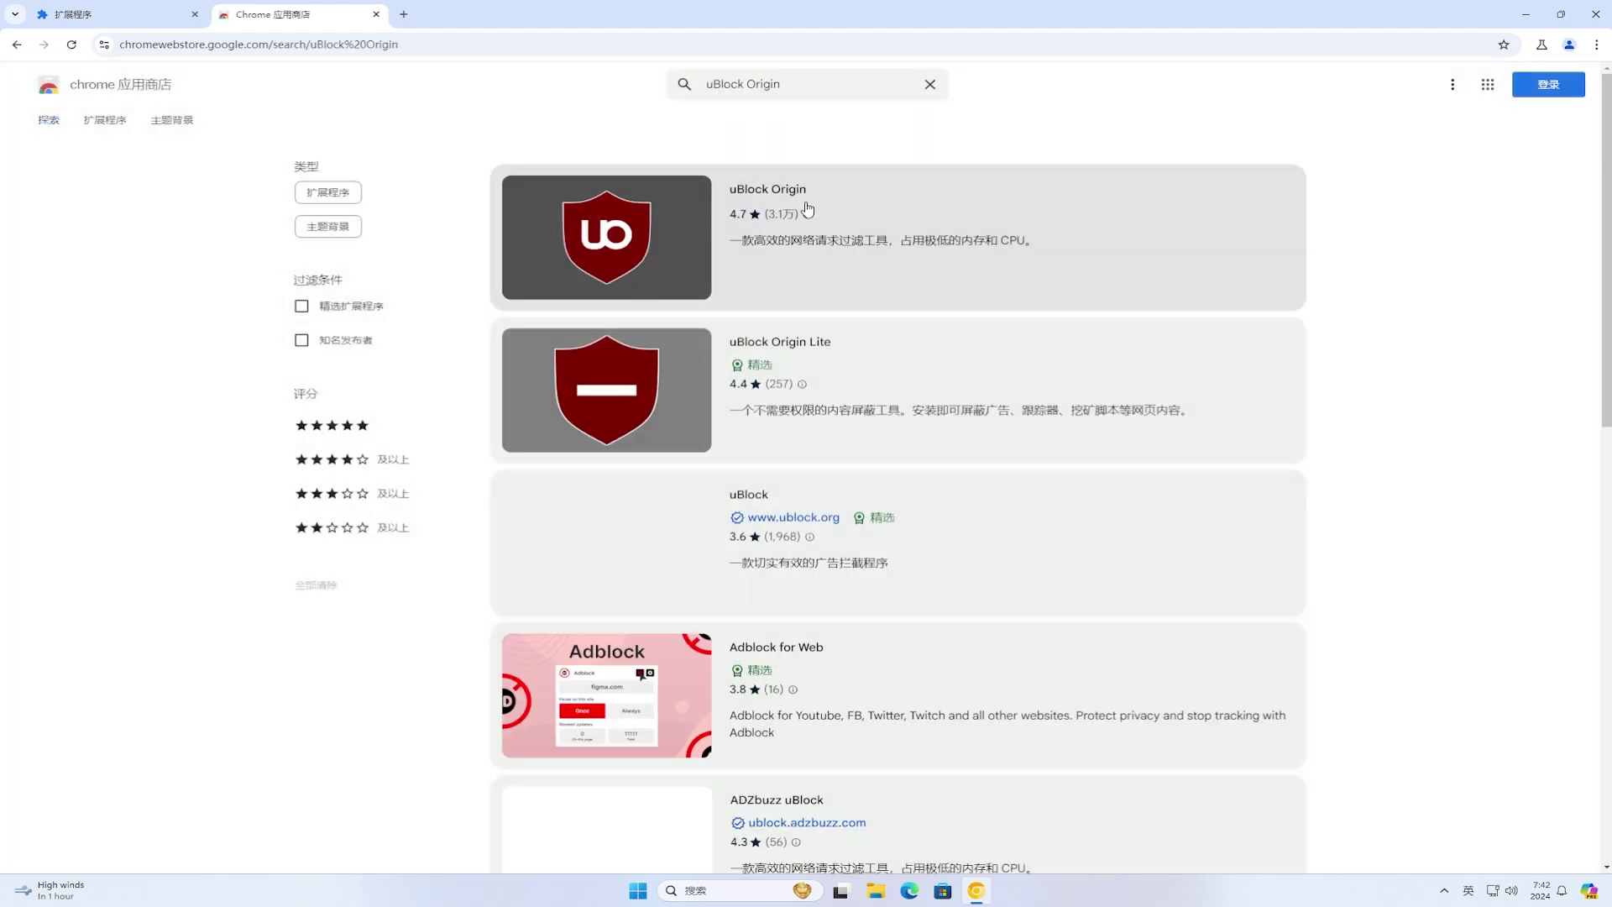
click(846, 209)
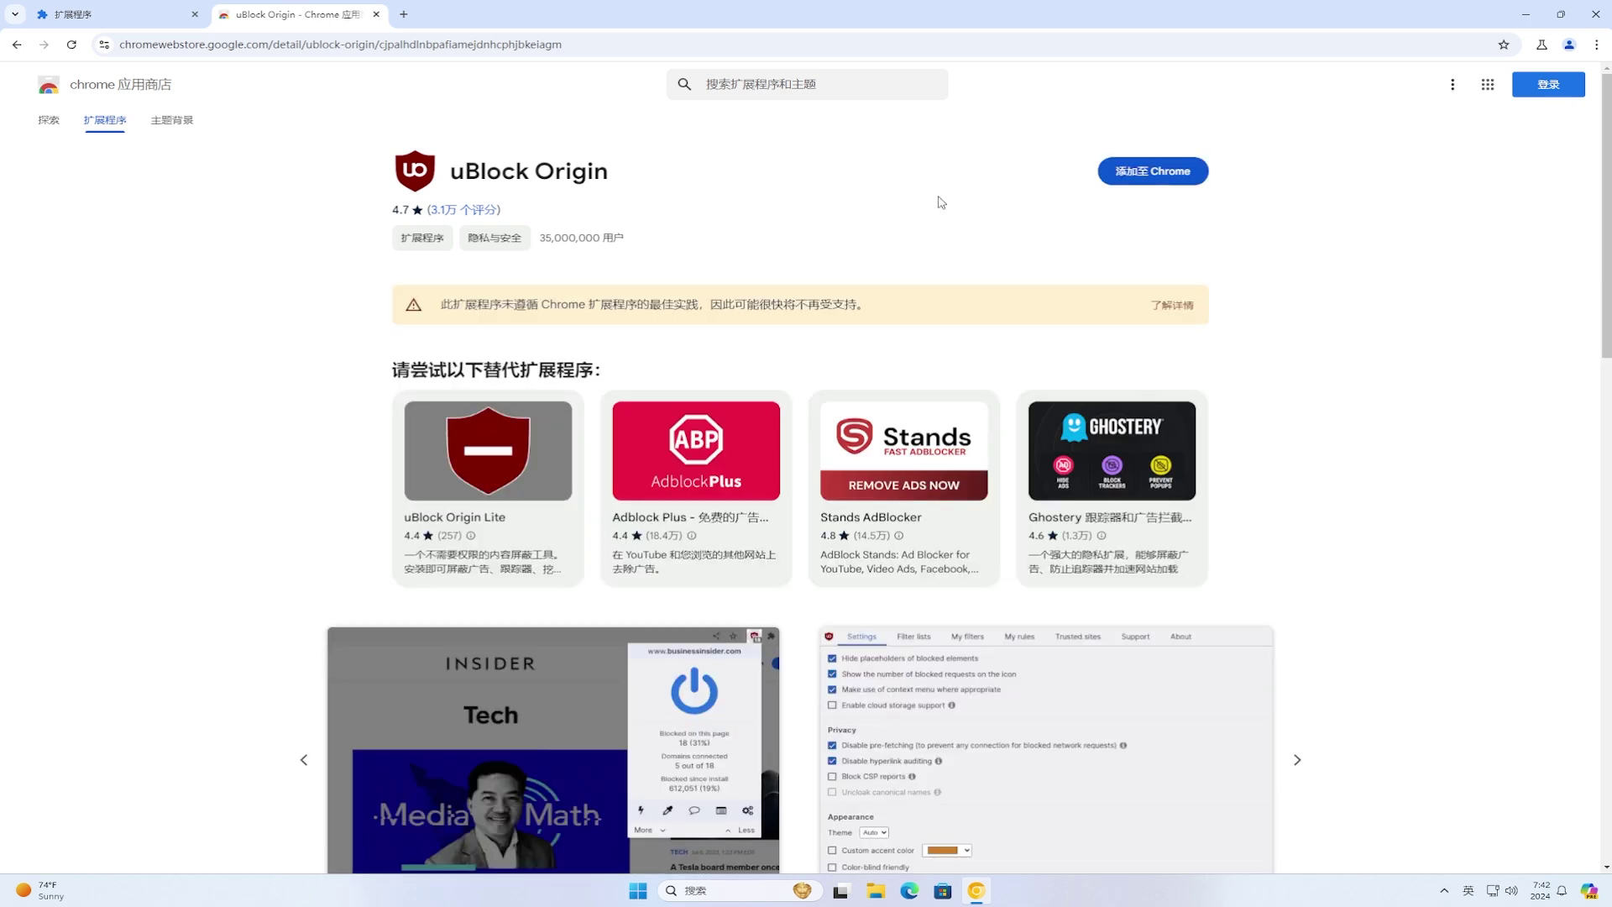
Add the uBlock Origin extension to Chrome Canary and close the browser.
click(1139, 178)
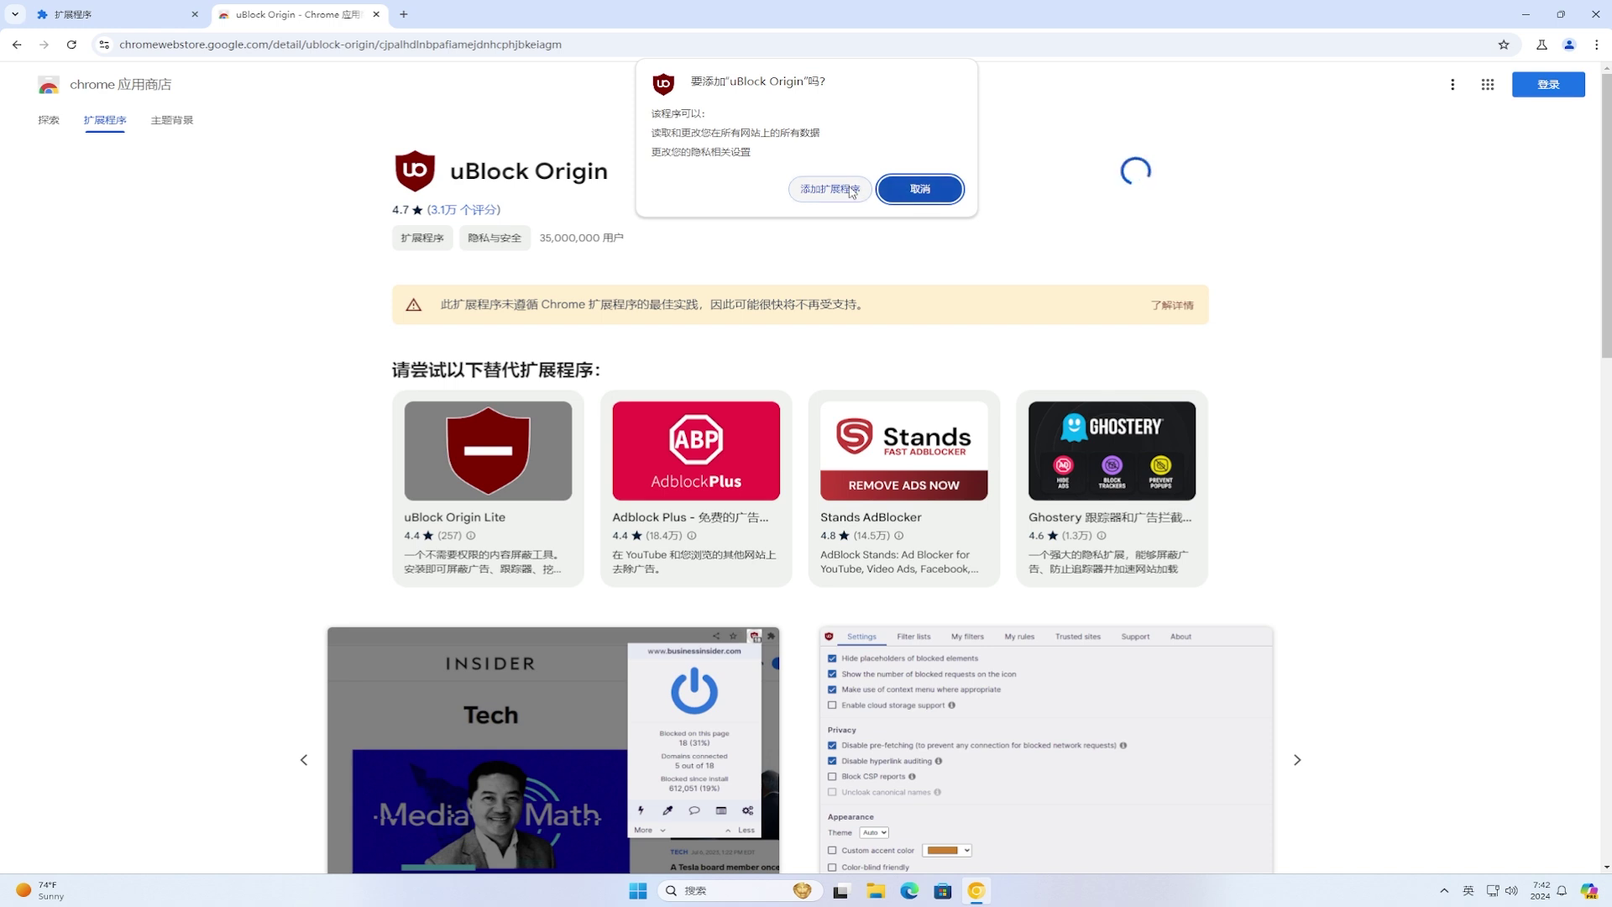
click(960, 187)
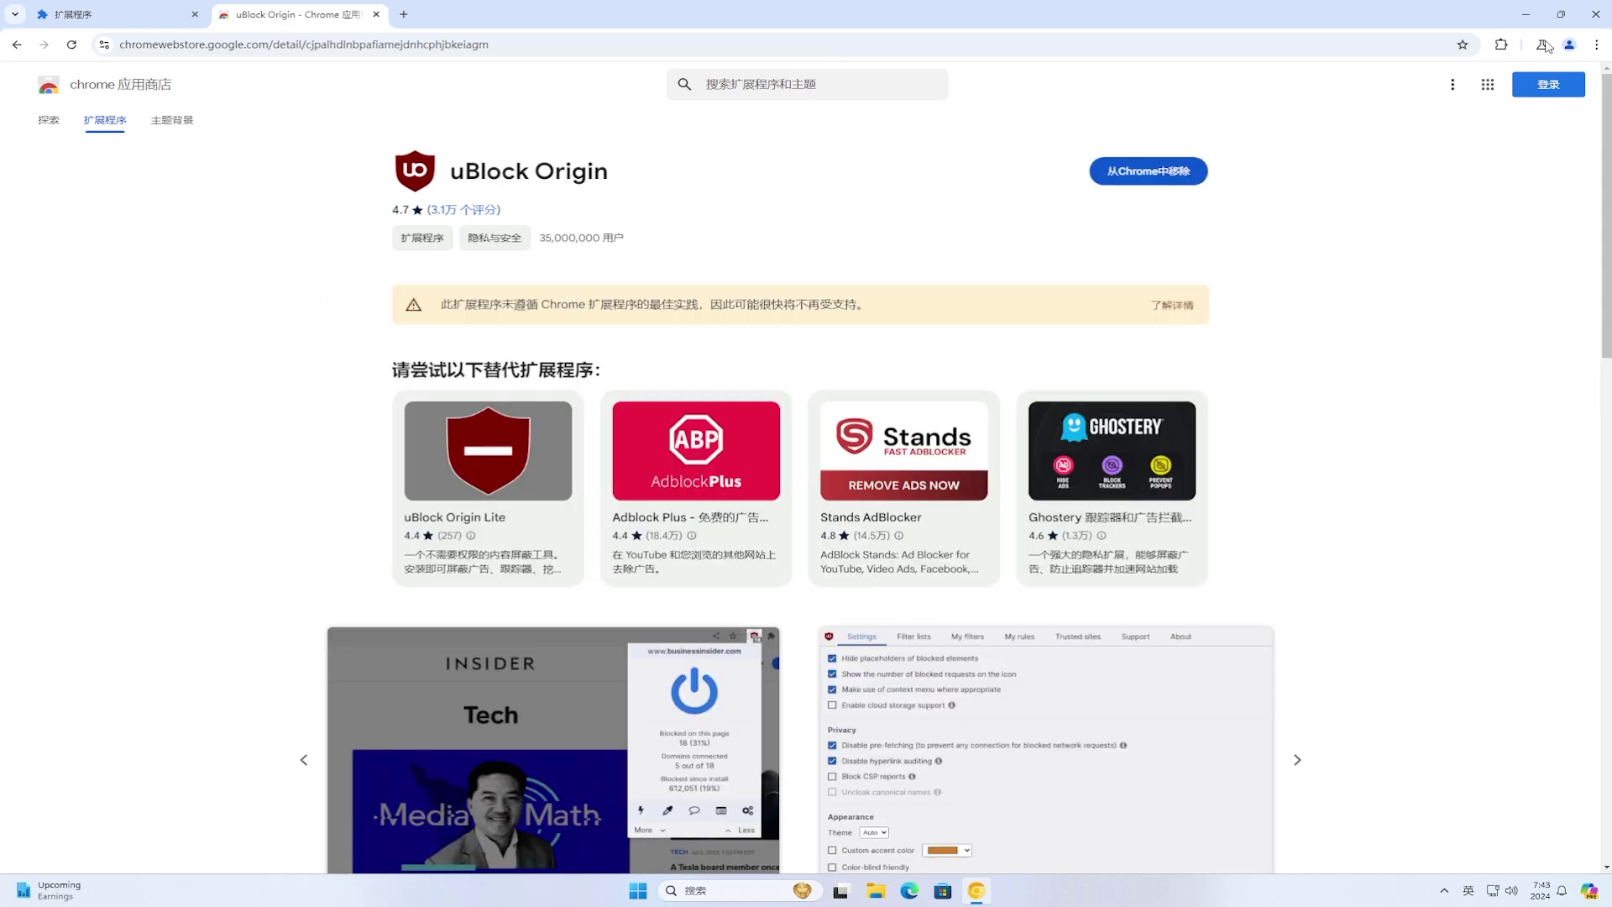
click(1600, 15)
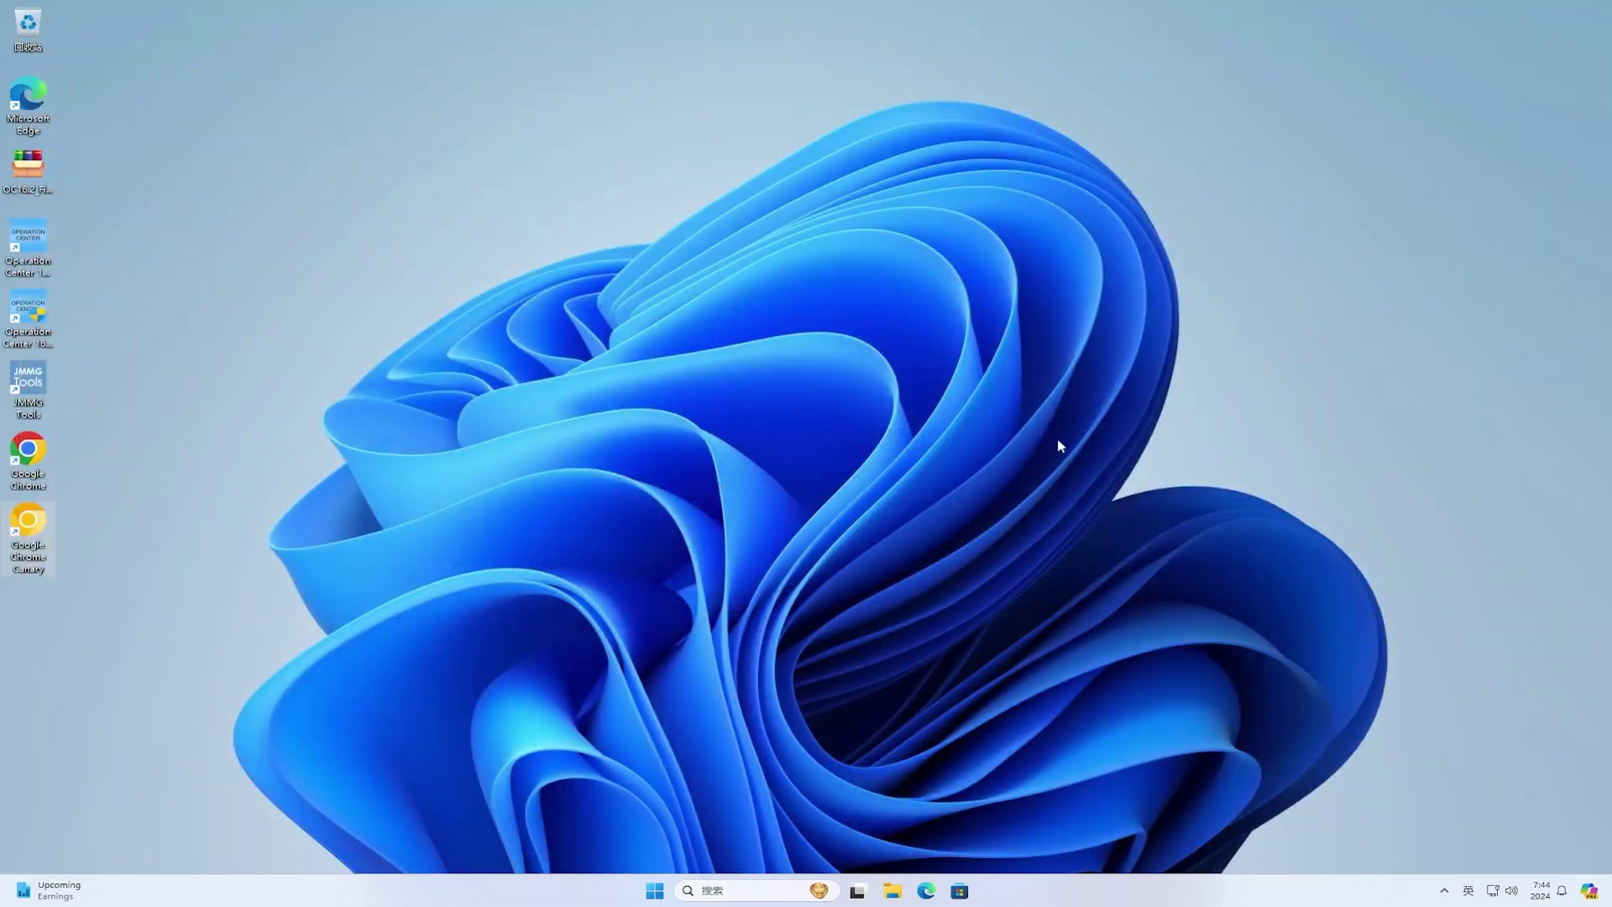
Find regedit through Windows search, open Registry Editor and allow it to make changes to the device.
click(655, 891)
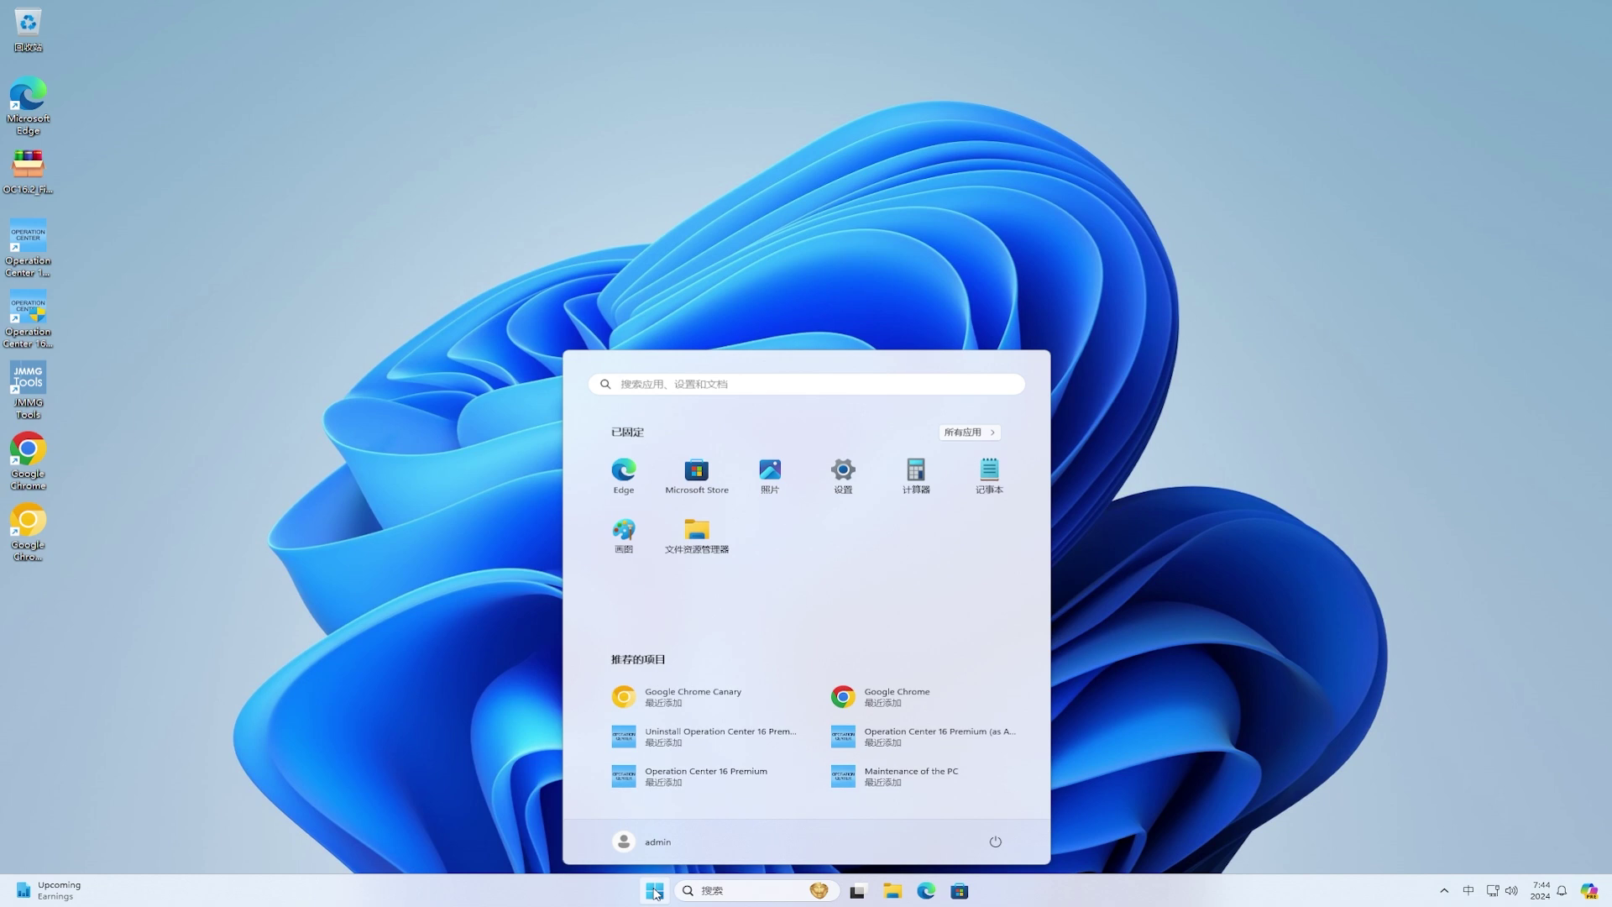
text(regedit)
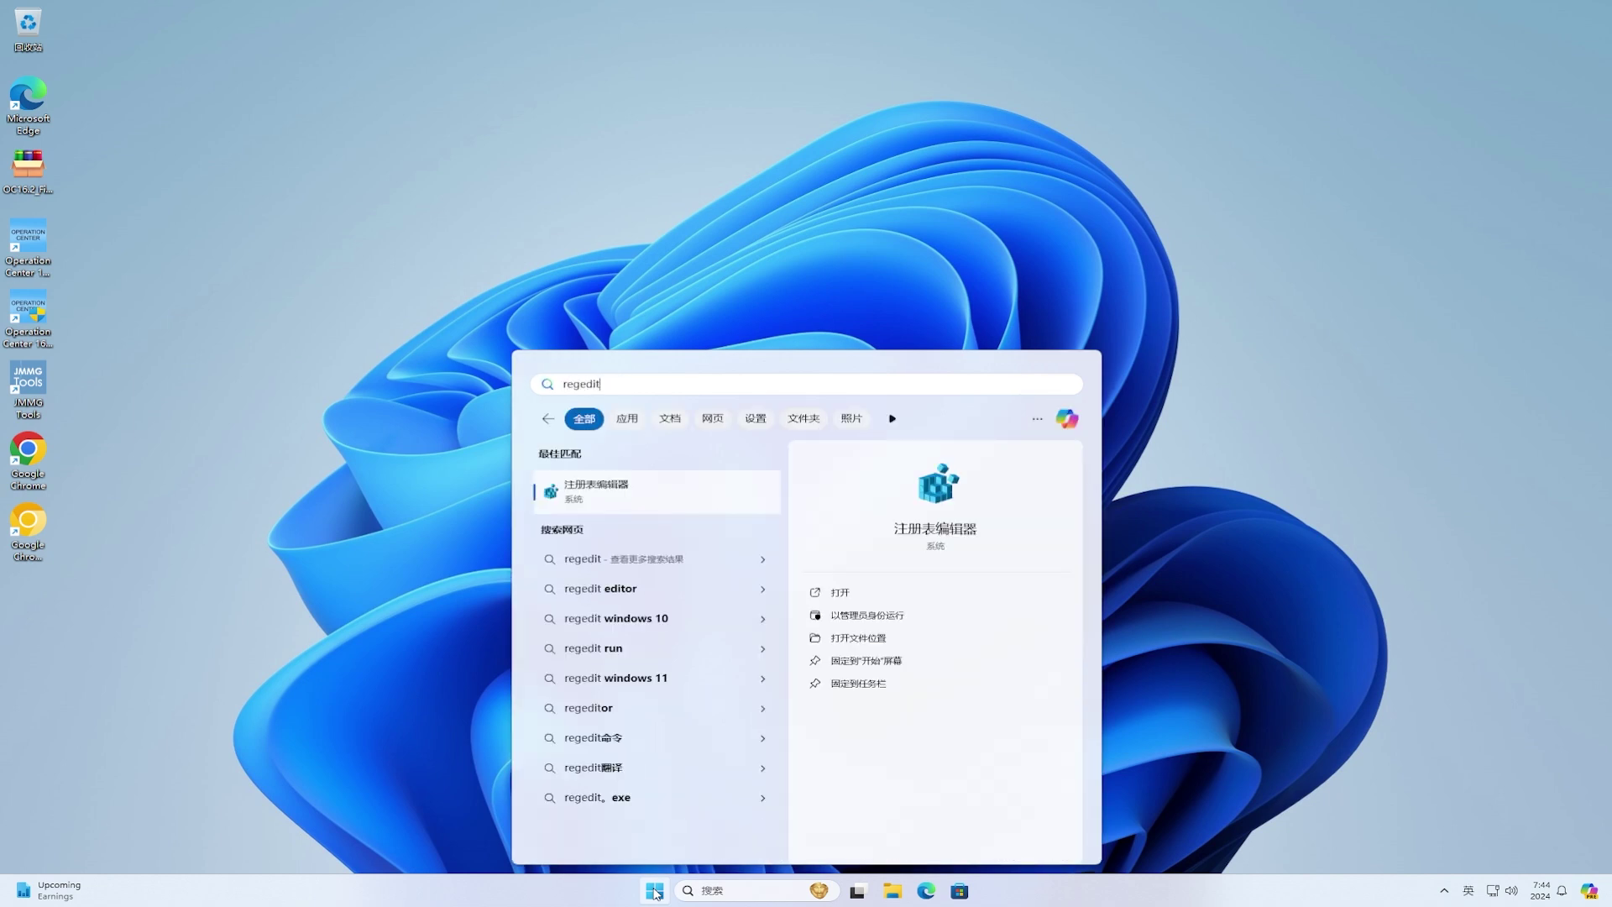
click(720, 493)
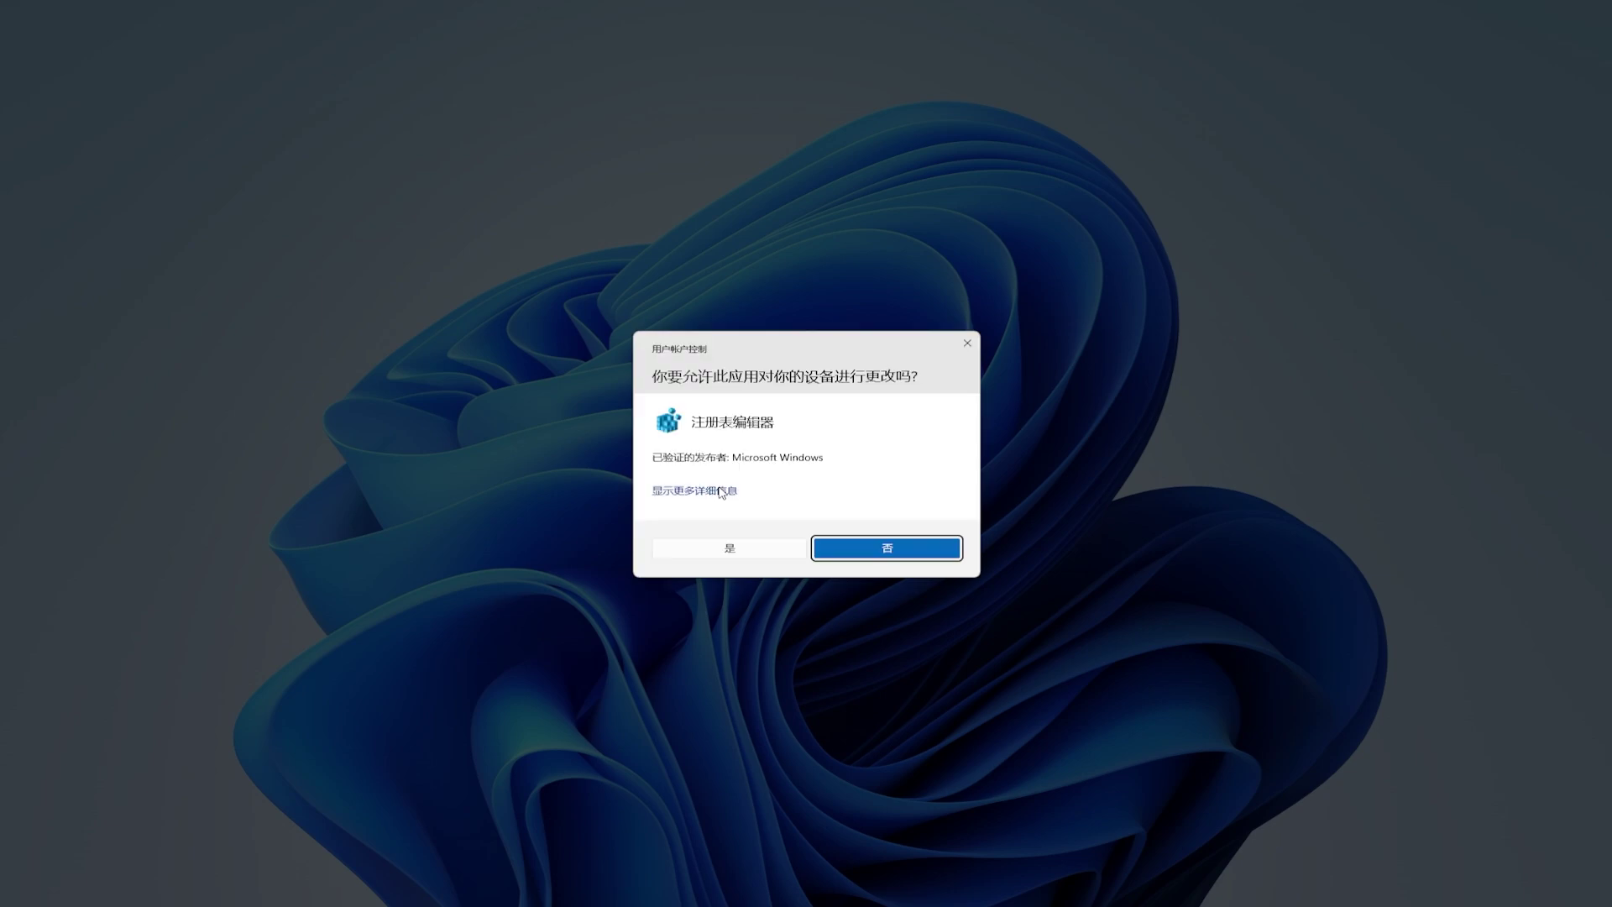
click(754, 548)
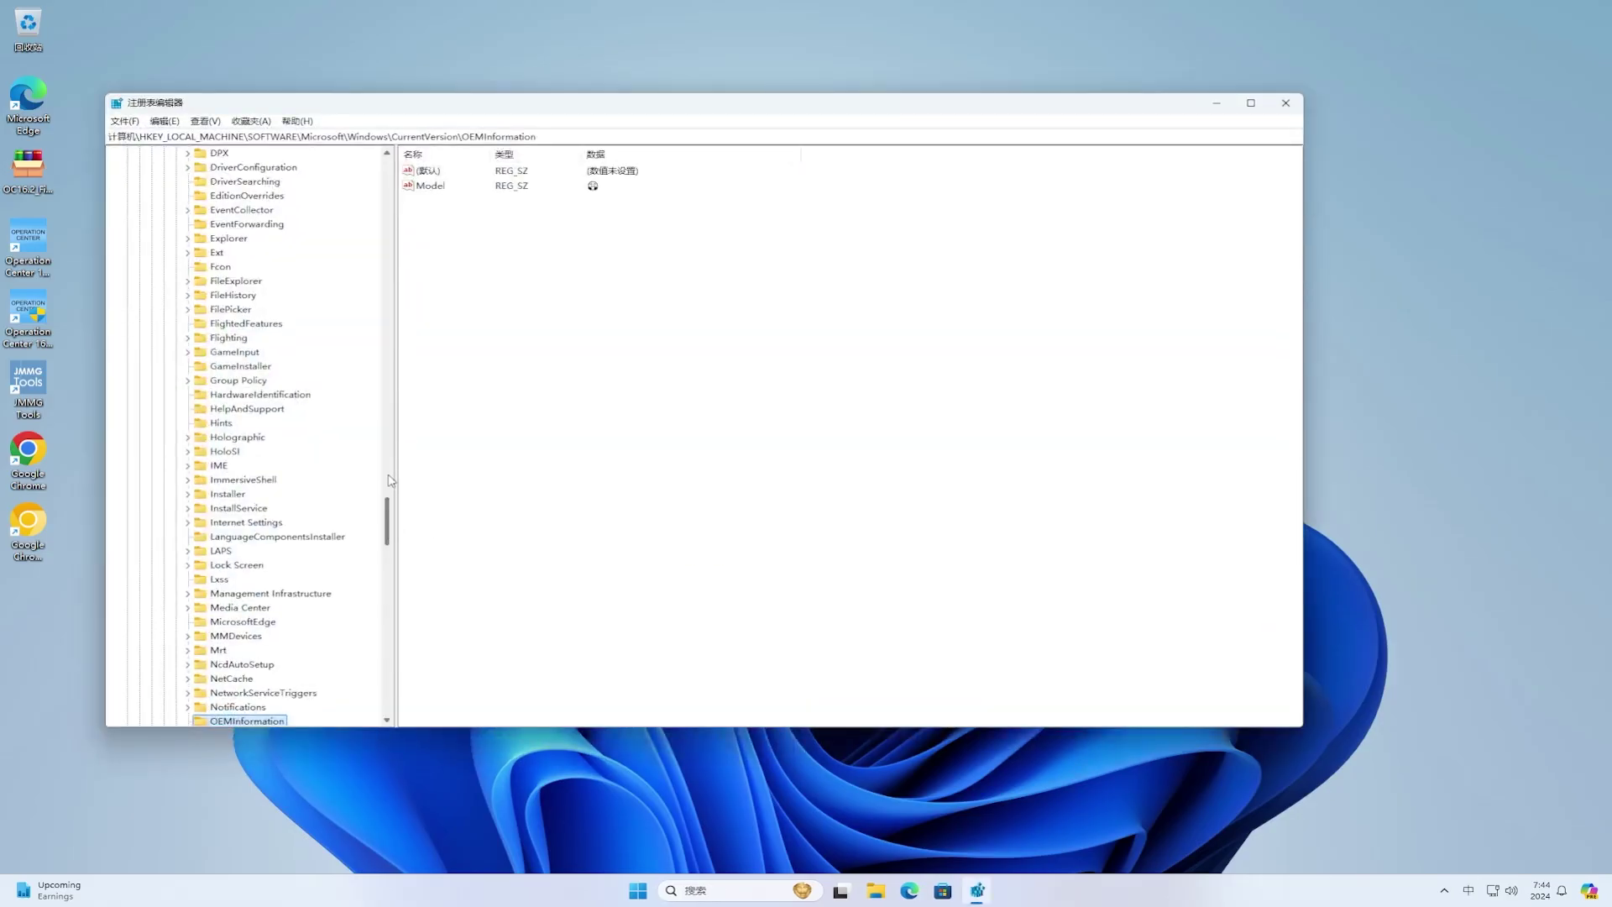
Navigate the registry tree to HKEY_LOCAL_MACHINE\SOFTWARE\Policies and expand the Policies key.
scroll(391, 480, up, 20)
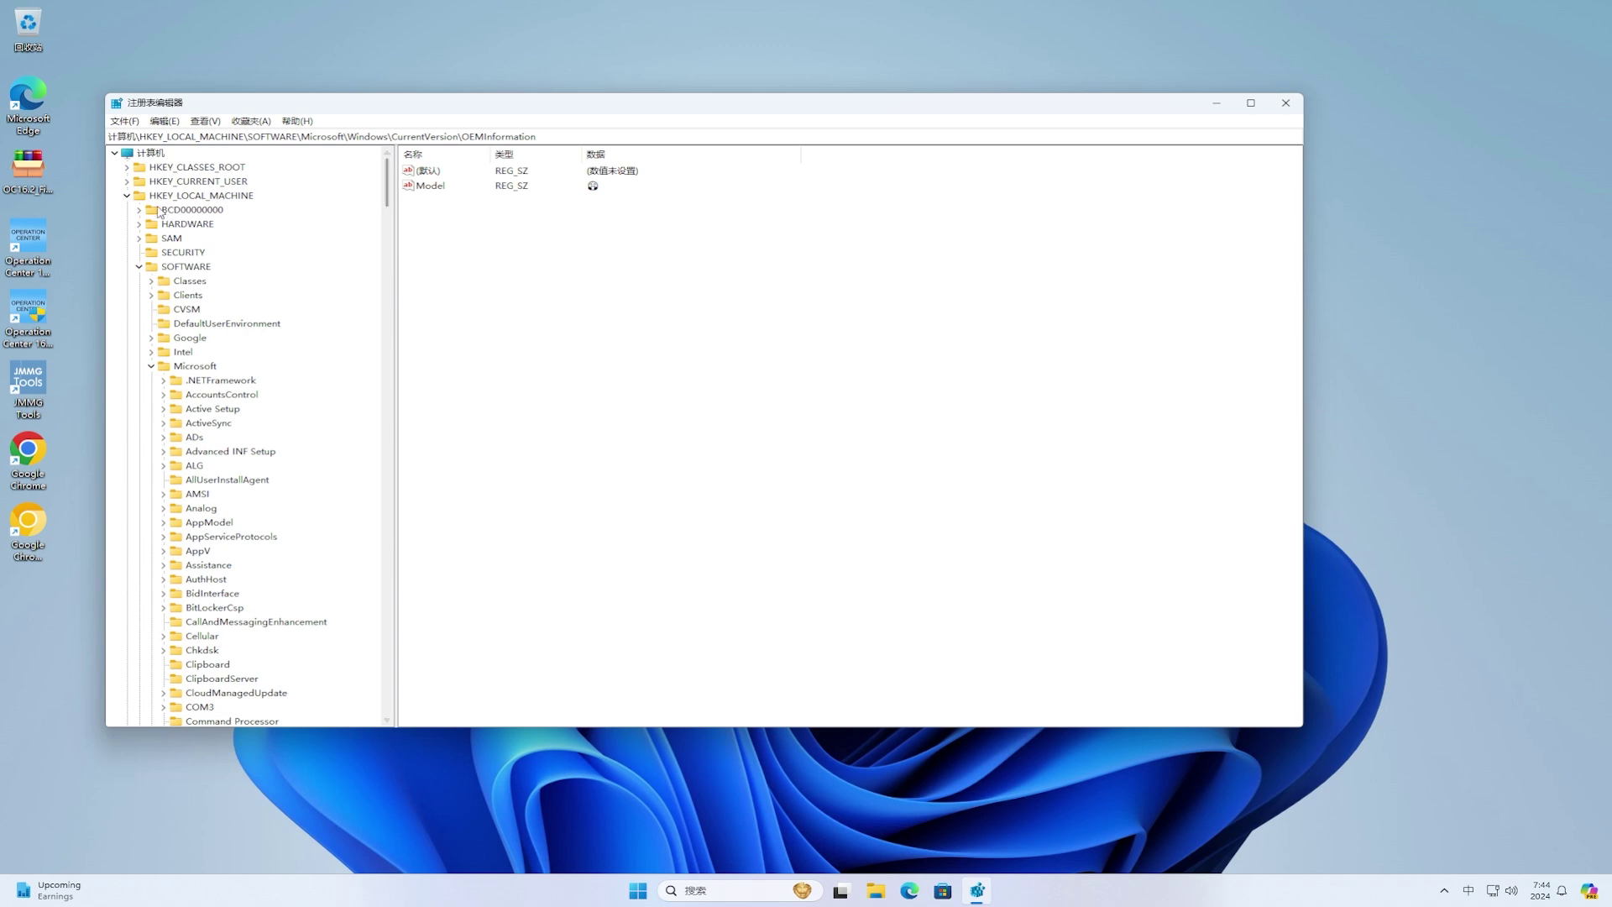
click(128, 195)
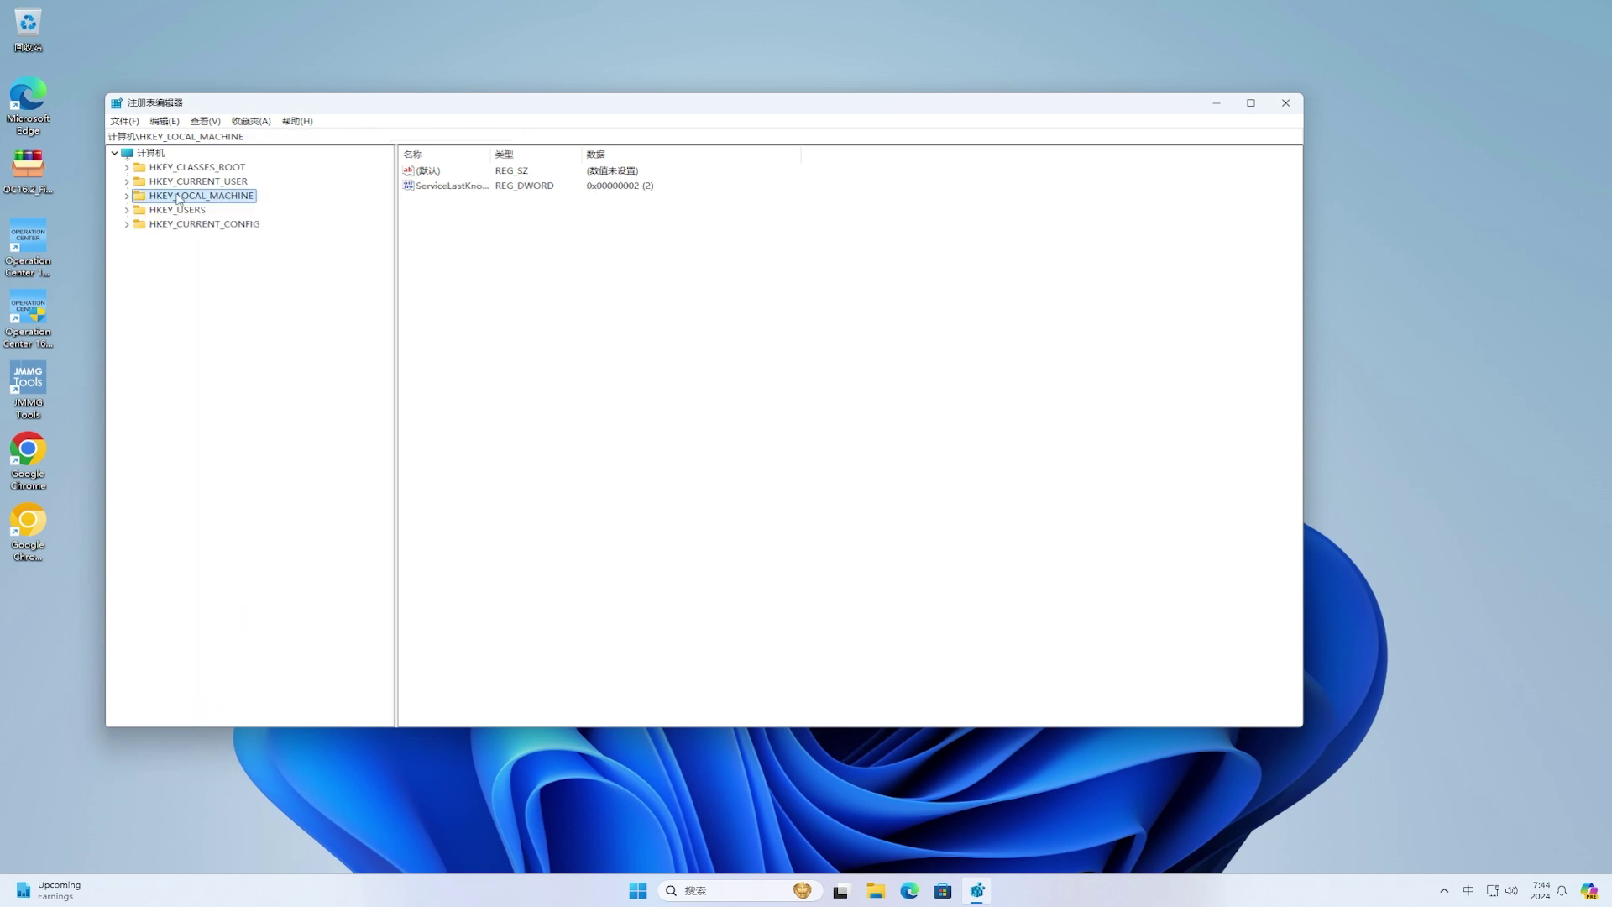
click(127, 196)
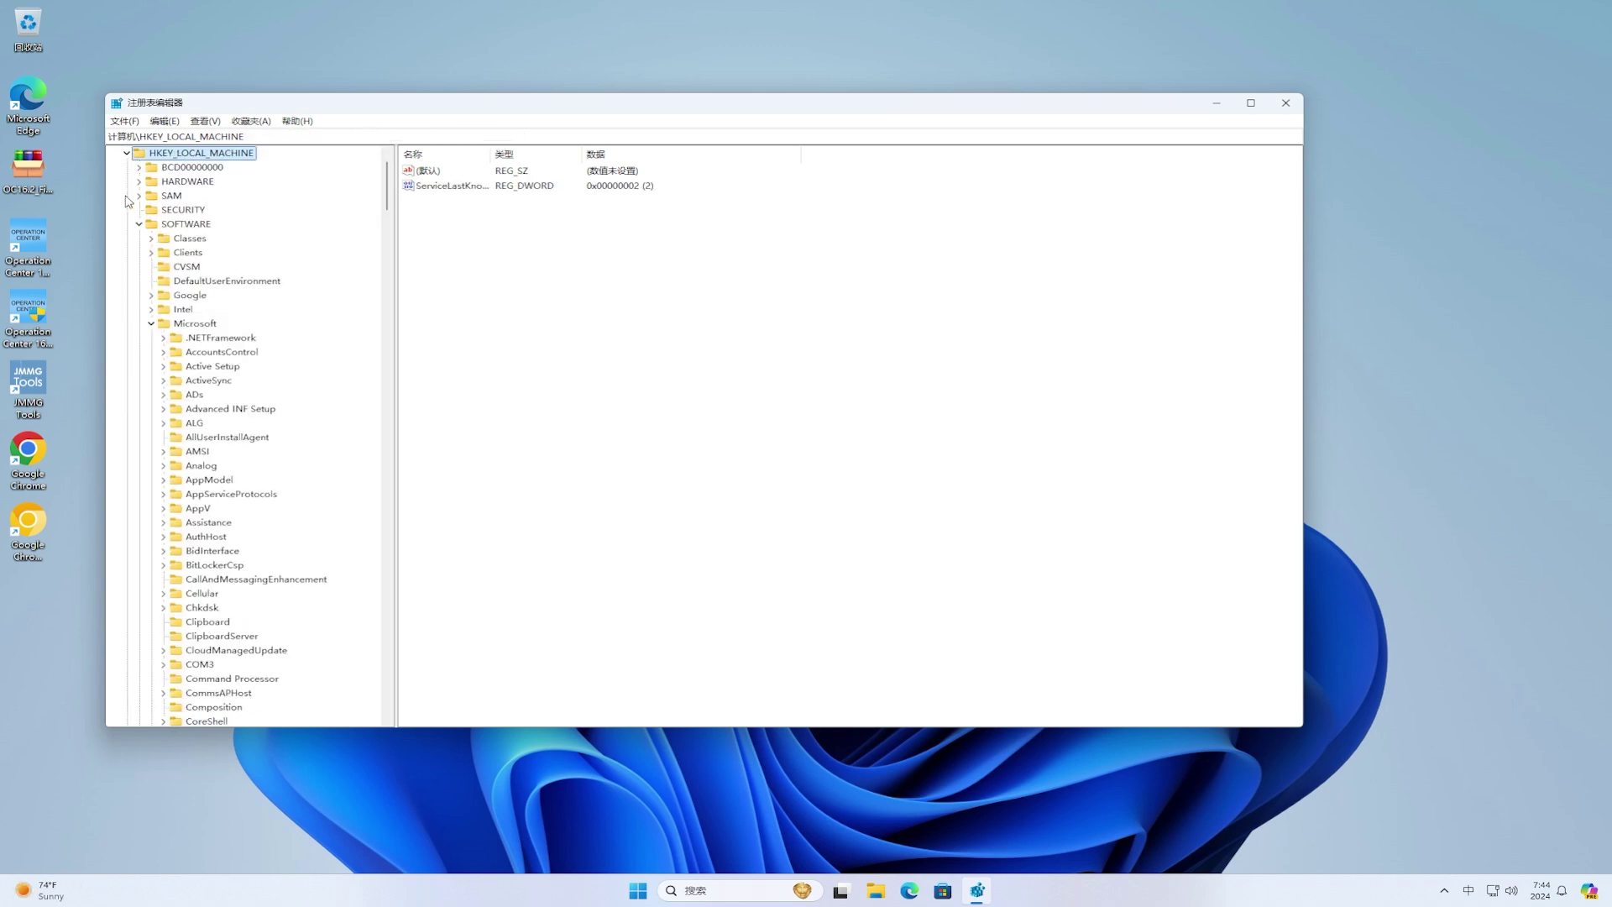
click(164, 225)
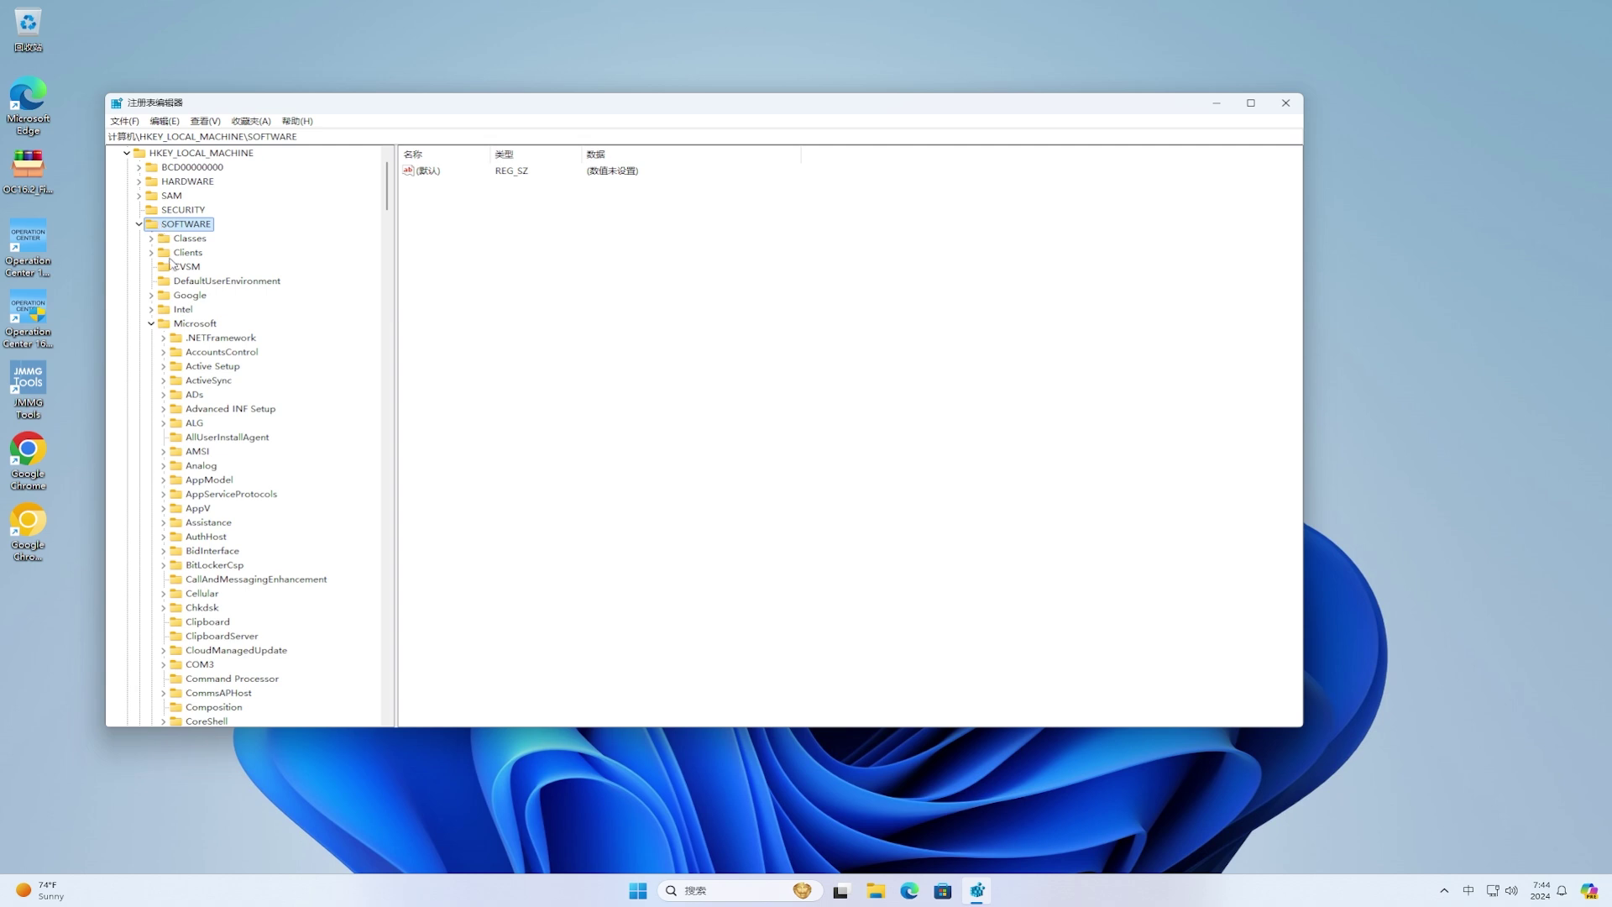
click(152, 324)
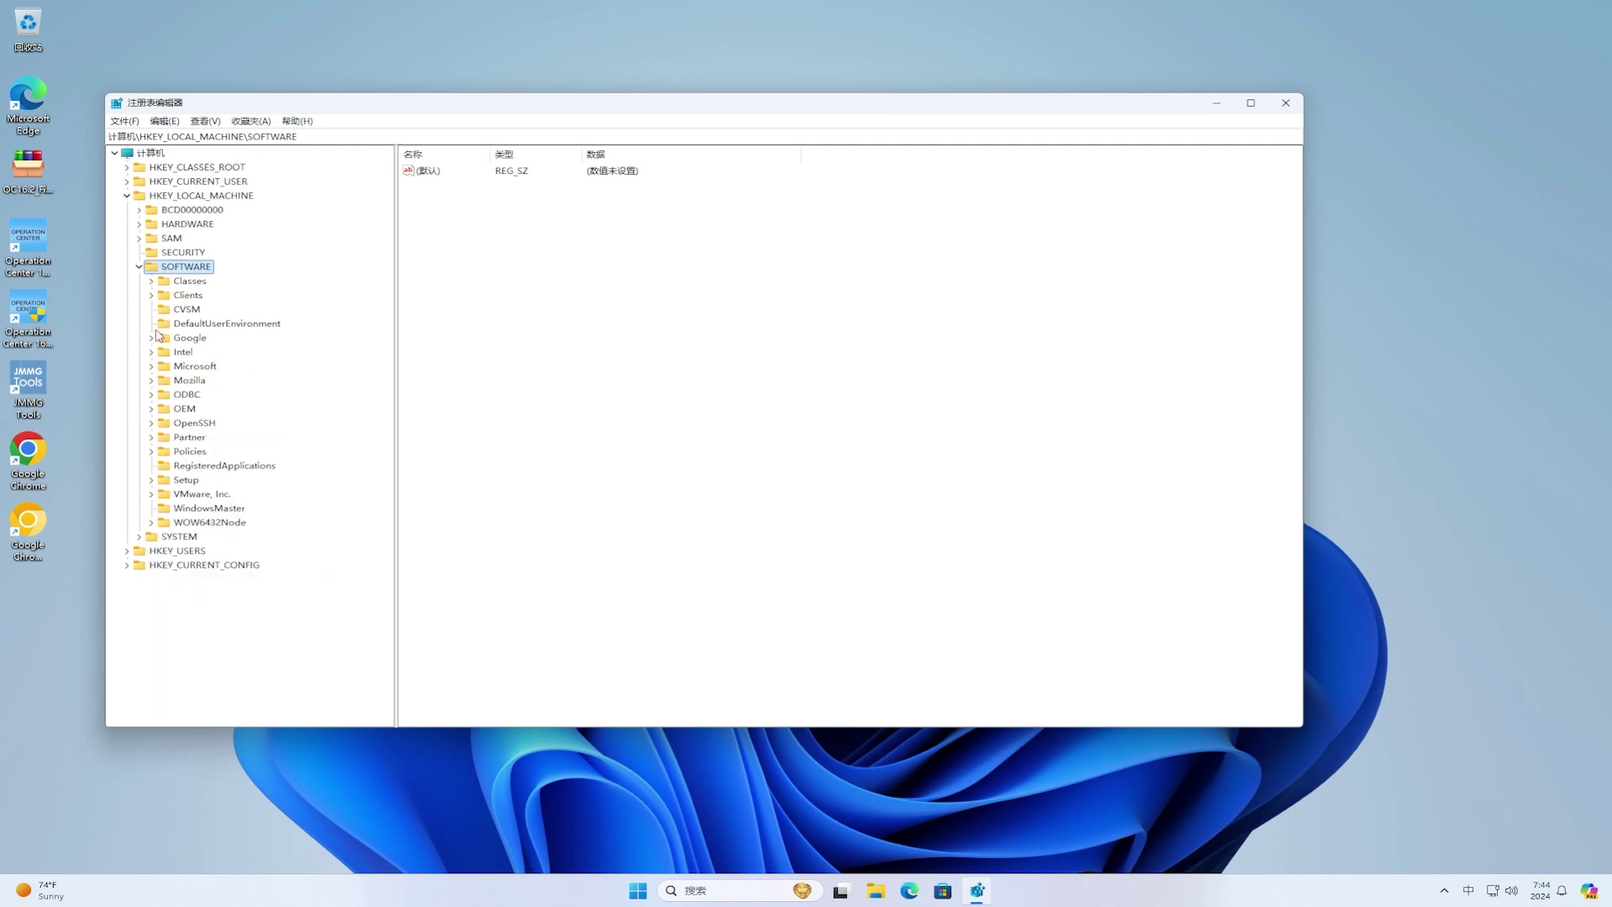
click(204, 452)
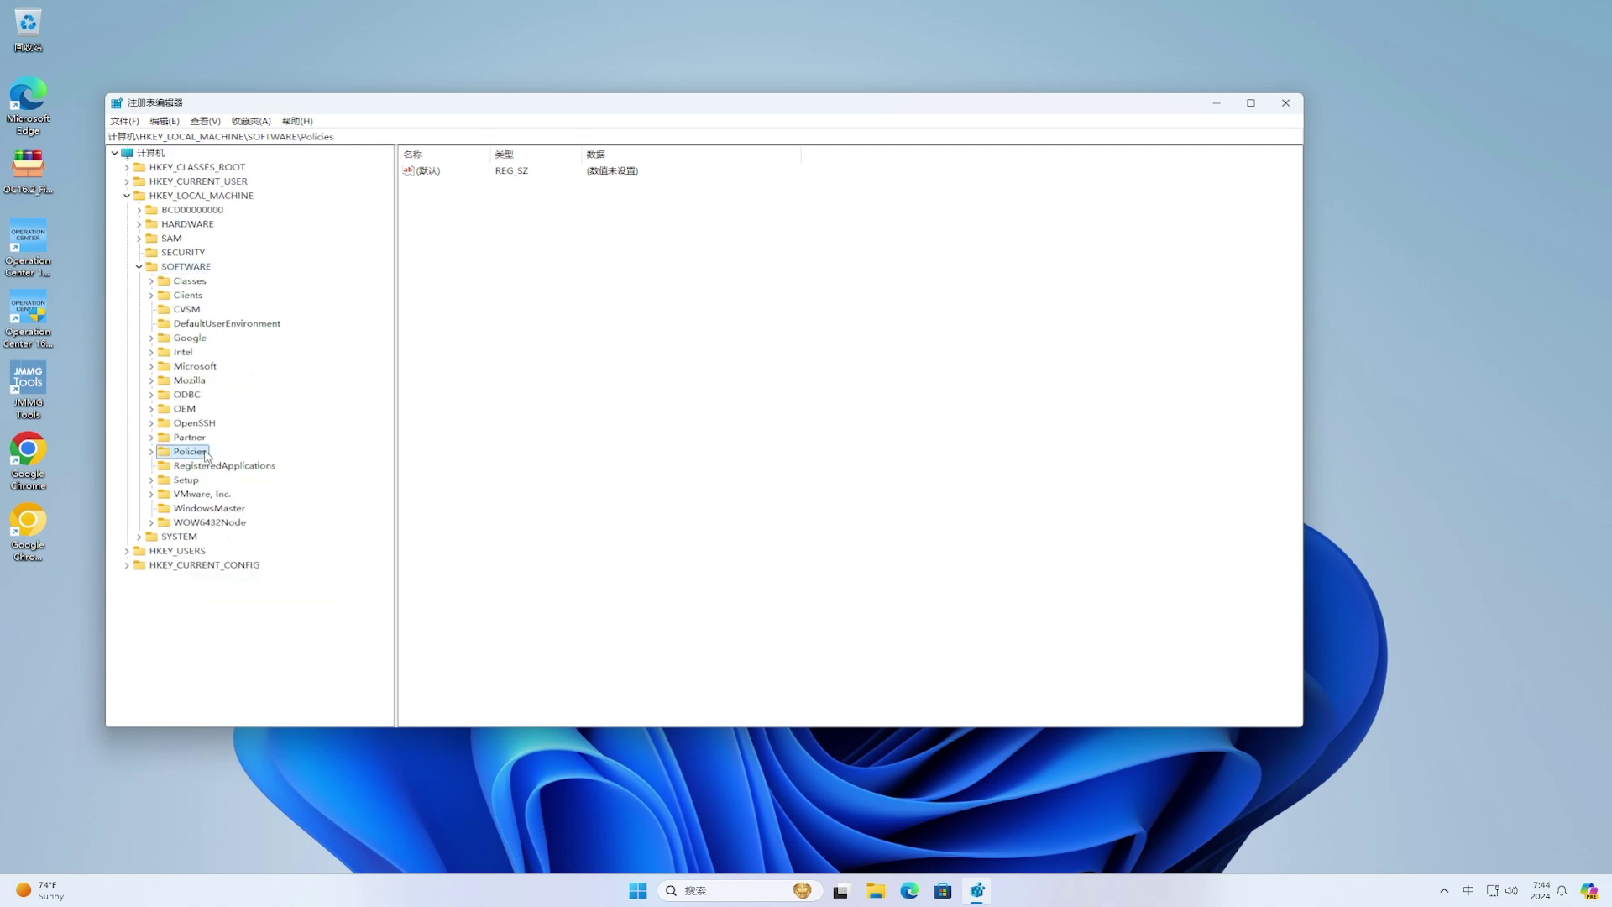
double_click(205, 454)
Create a new key named Google under HKEY_LOCAL_MACHINE\SOFTWARE\Policies.
right_click(193, 456)
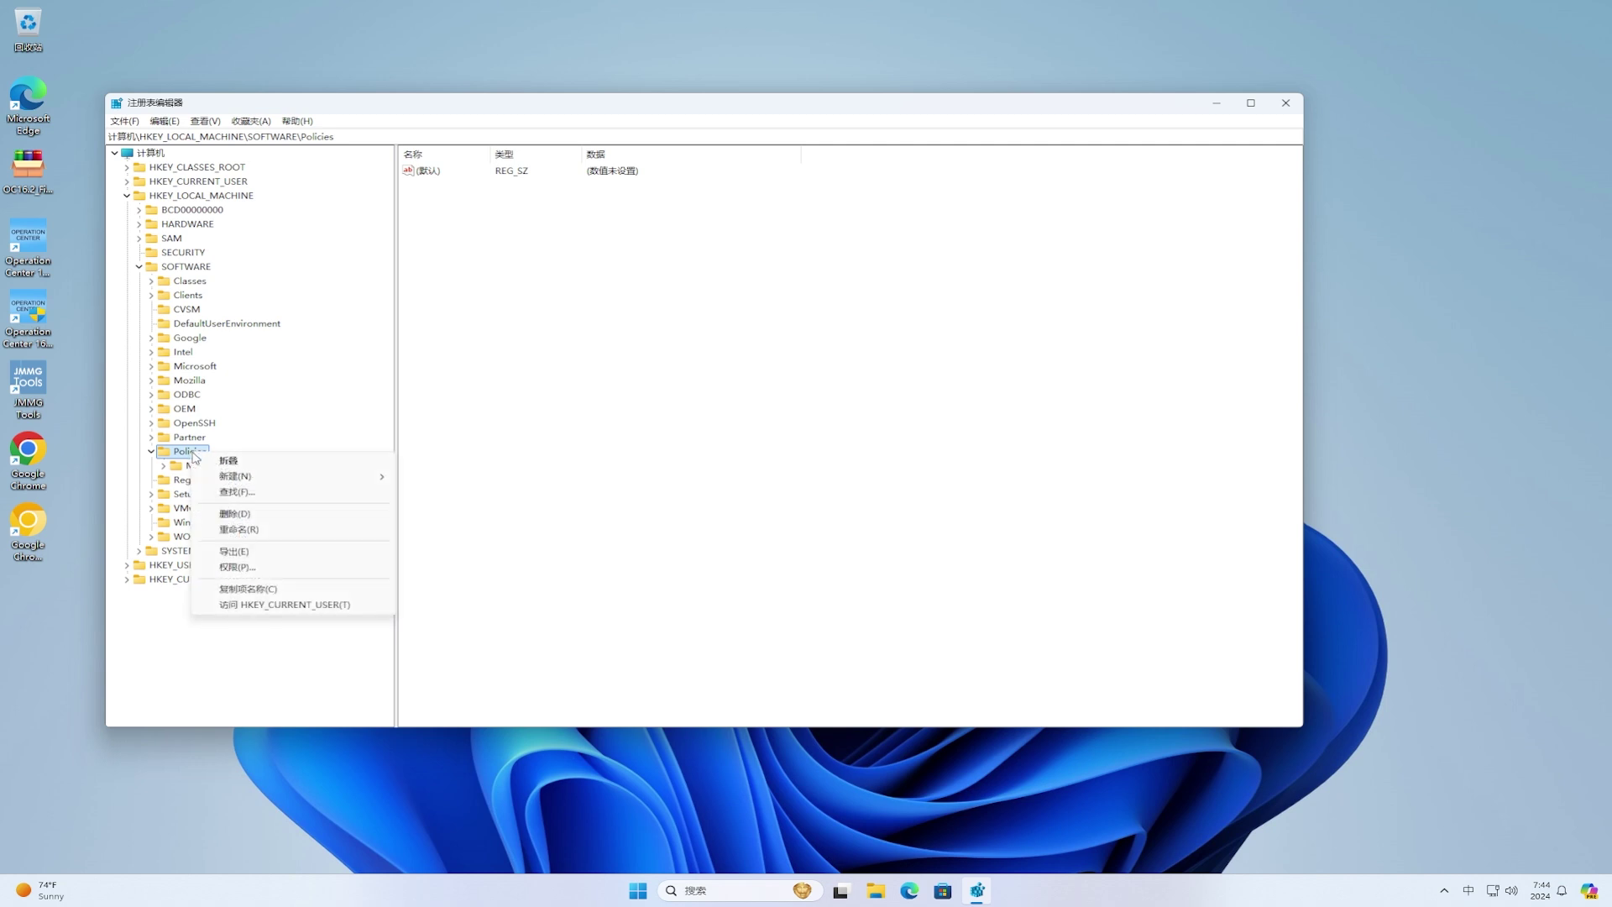
mouse_move(249, 481)
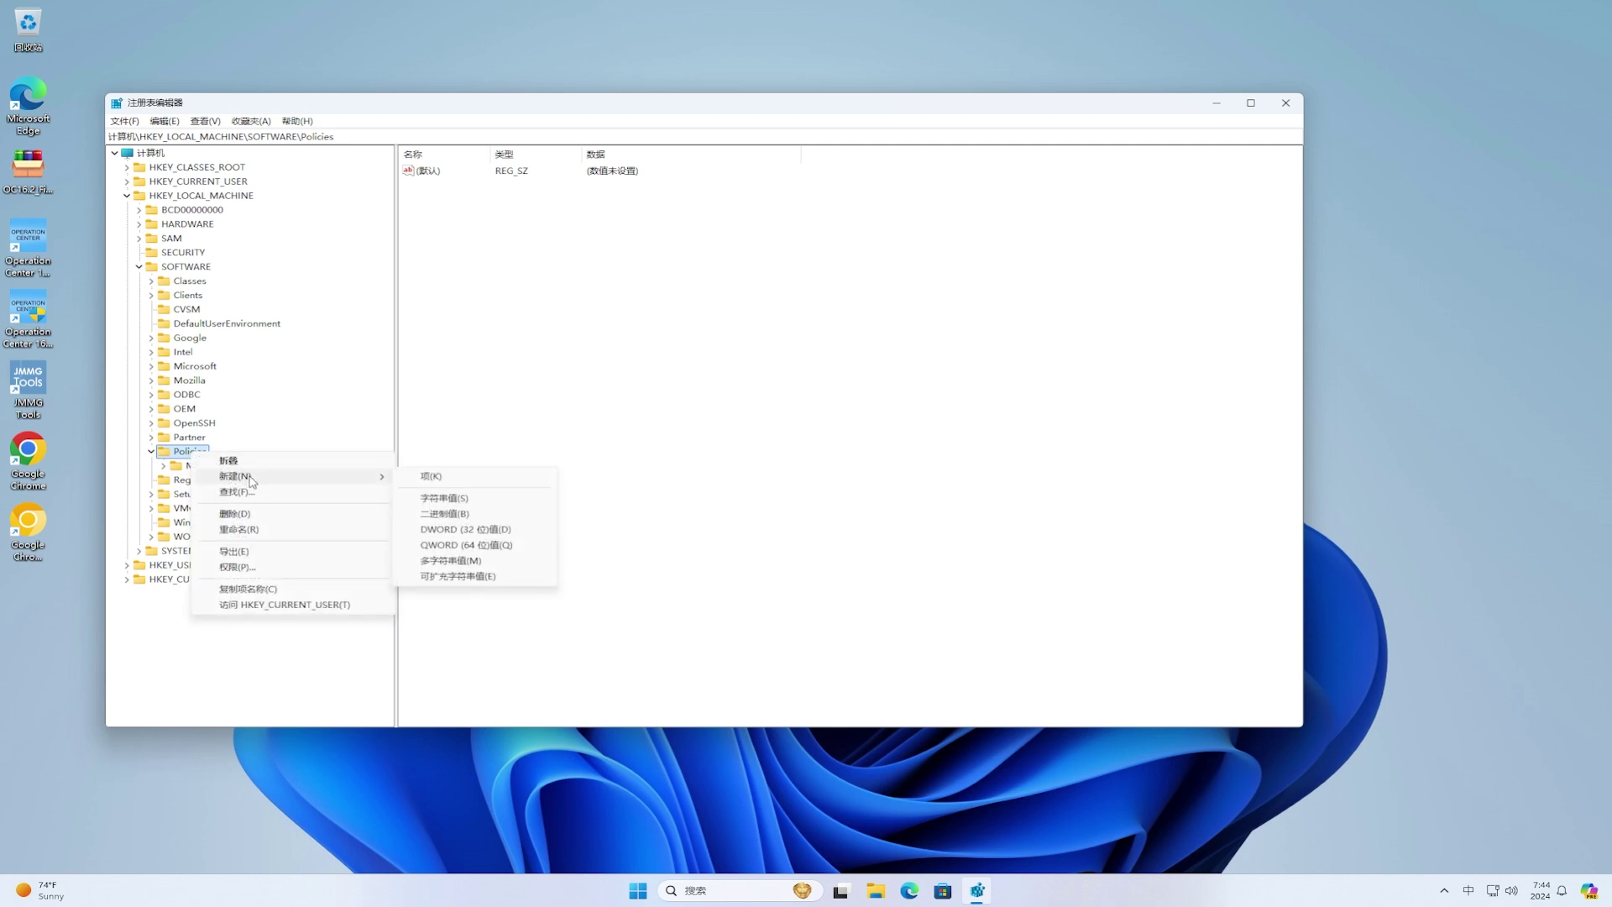
click(549, 481)
text(Google)
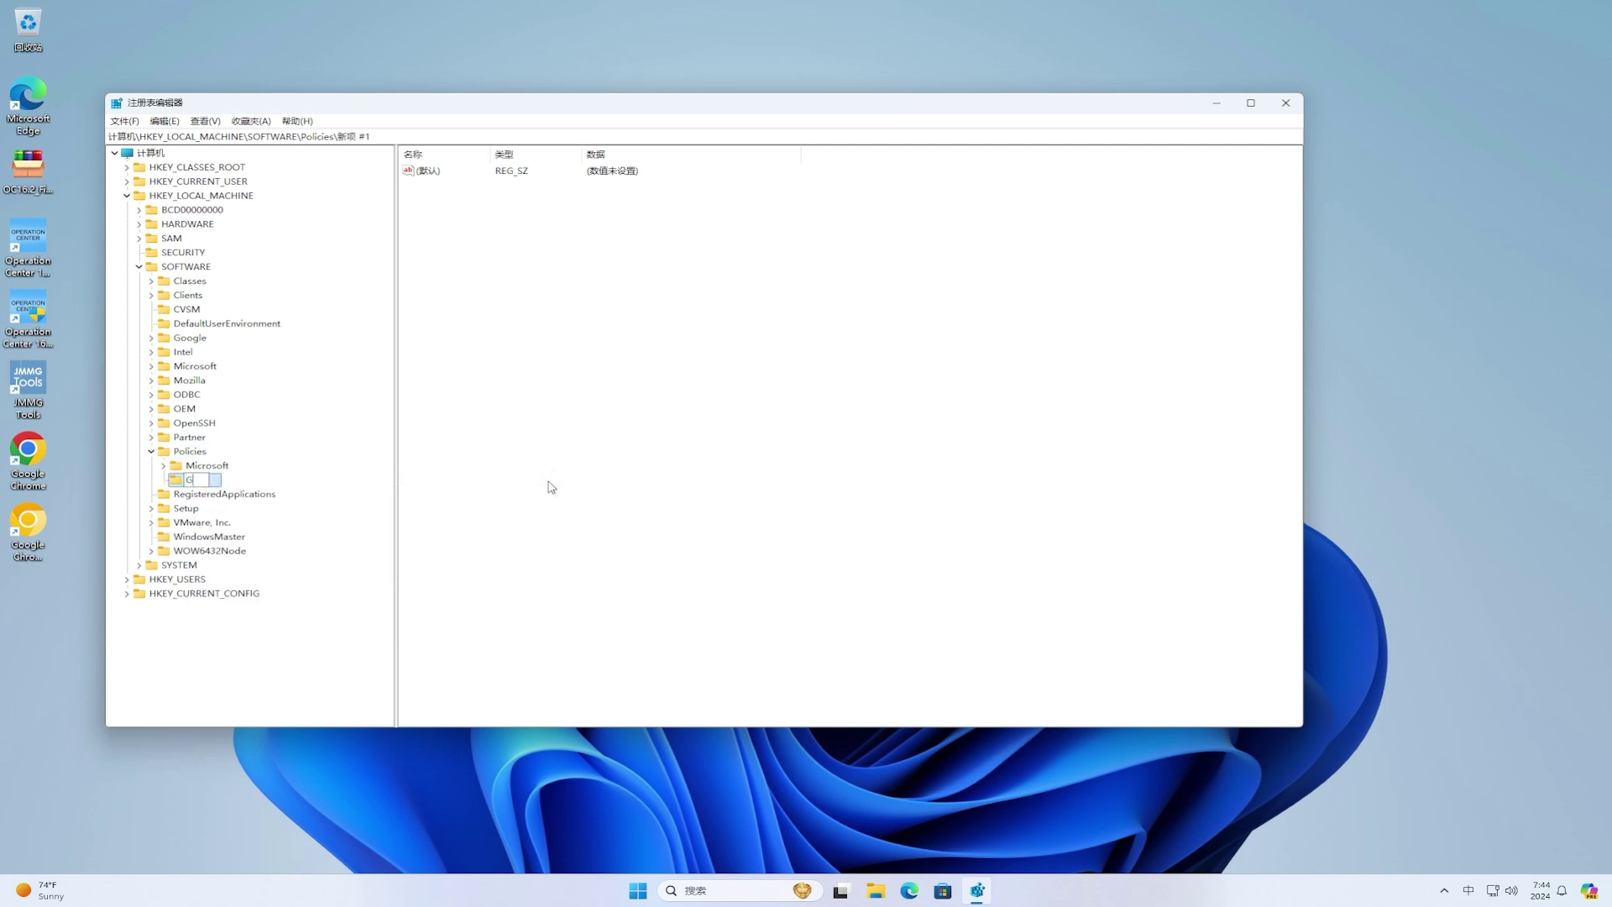
key(shift)
click(551, 487)
Create a new key named Chrome under HKEY_LOCAL_MACHINE\SOFTWARE\Policies\Google.
right_click(180, 487)
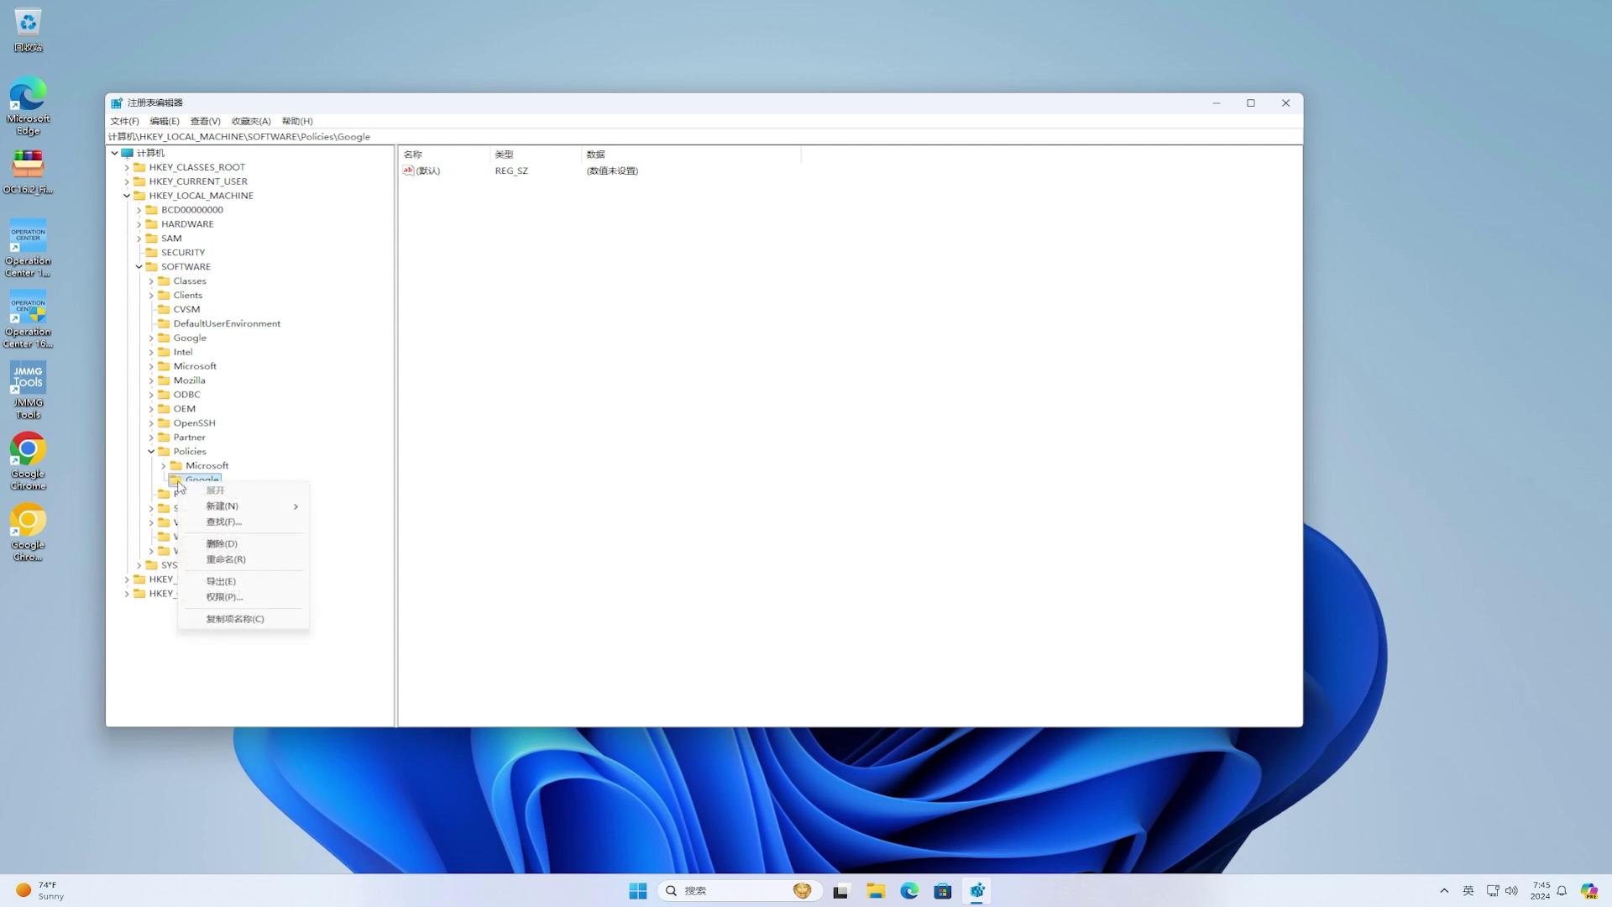
mouse_move(244, 508)
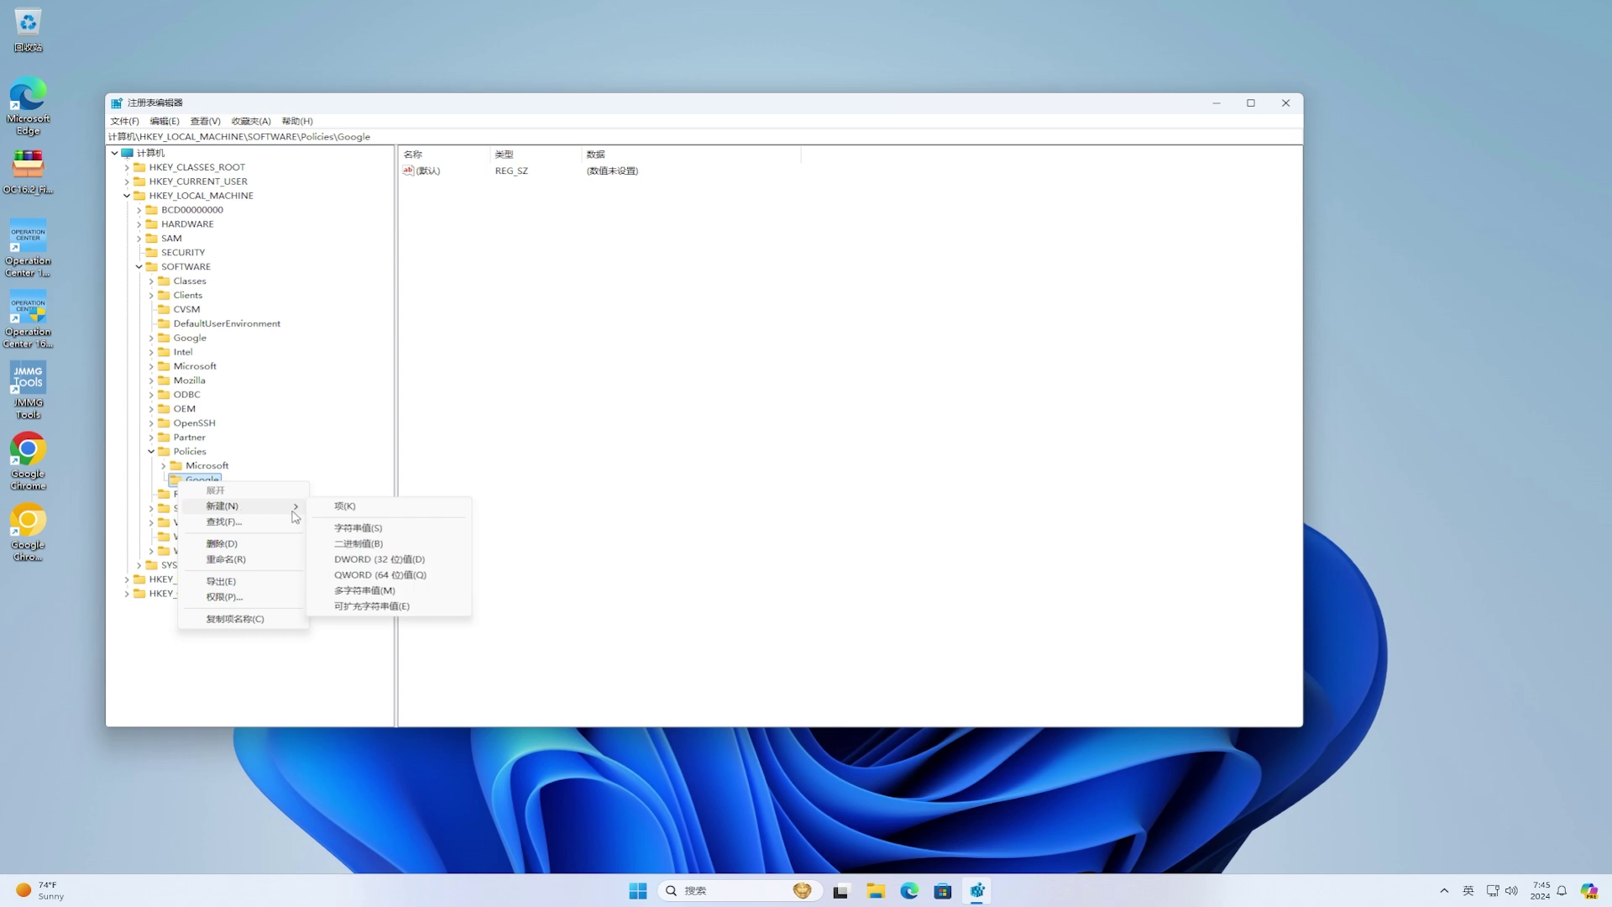
click(414, 510)
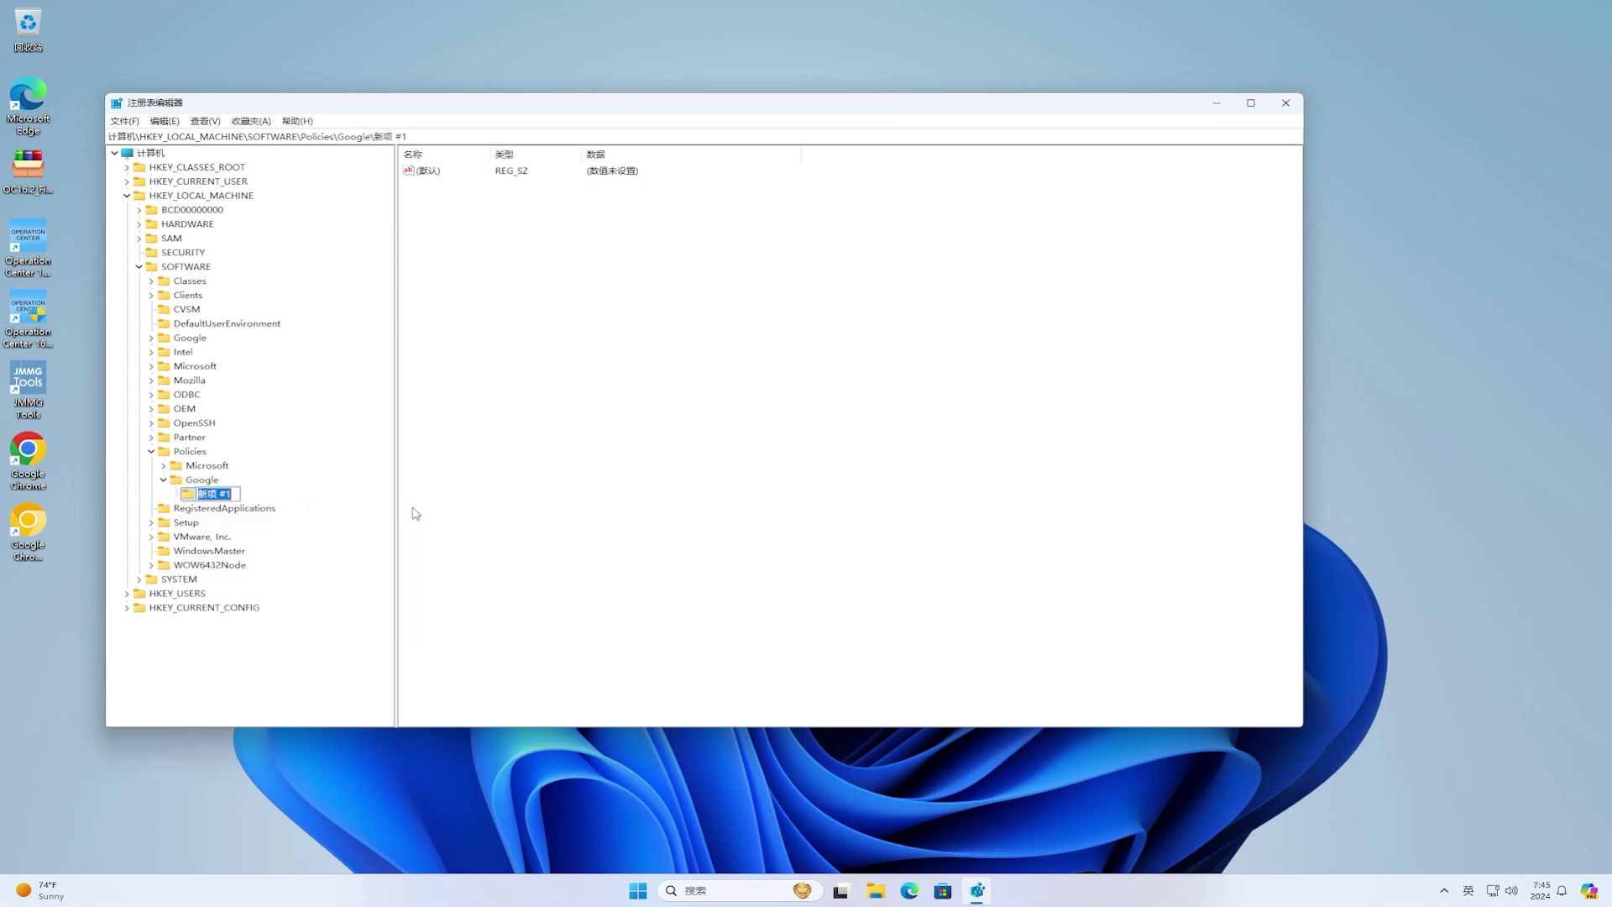
text(Chrome)
click(414, 513)
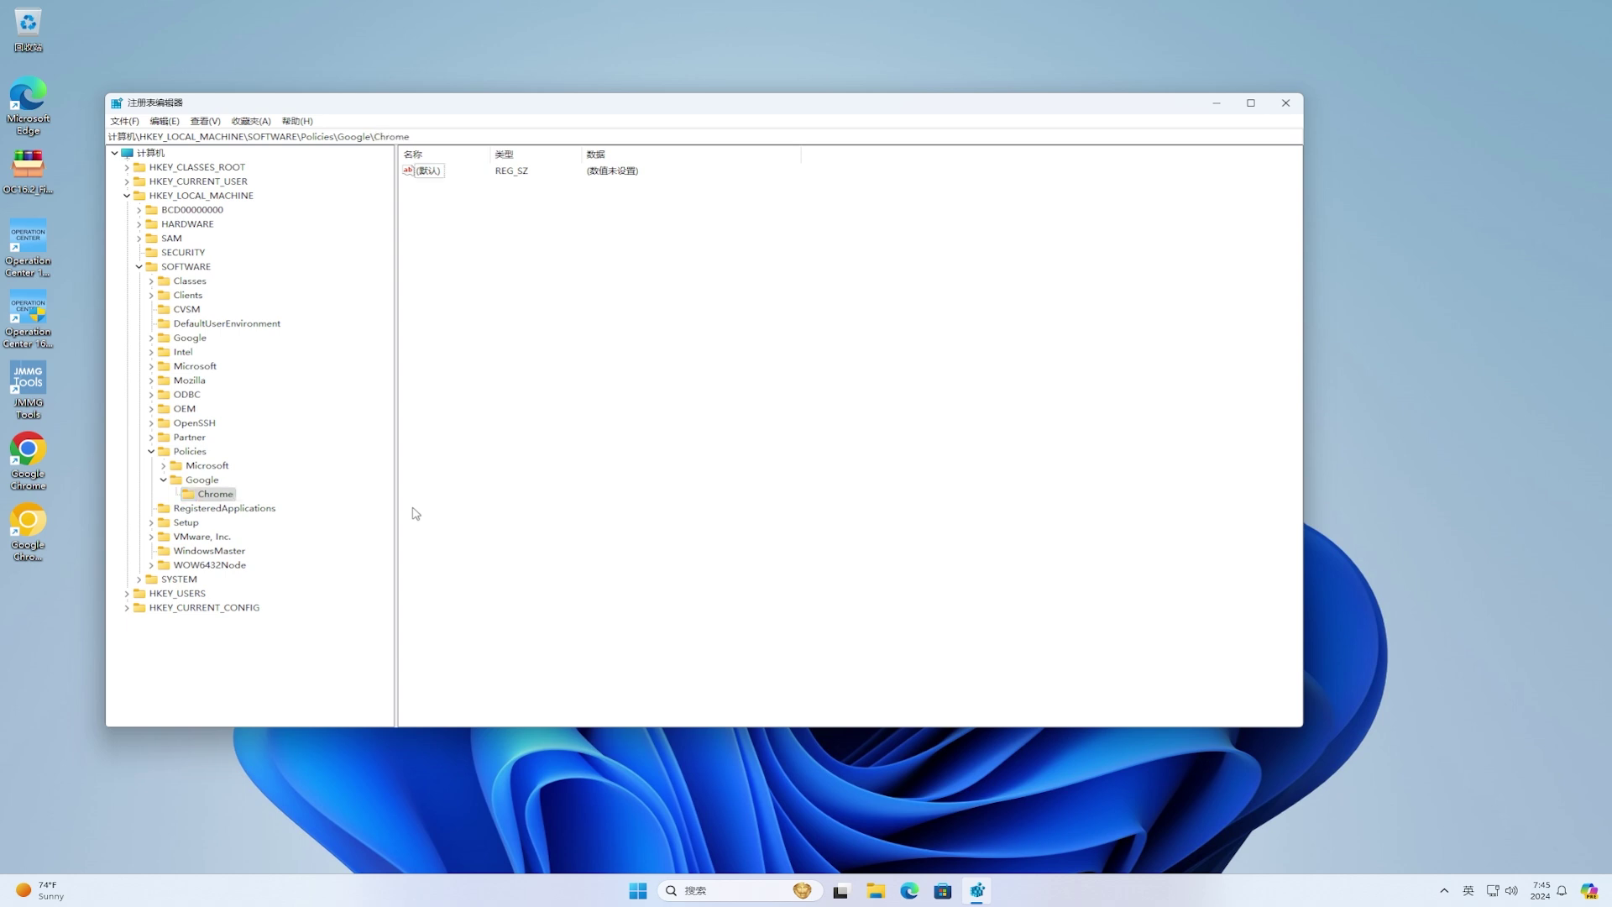
Add a DWORD (32-bit) value named ExtensionManifestV2Availability to the Chrome policy key, widening the name column to fit.
right_click(234, 502)
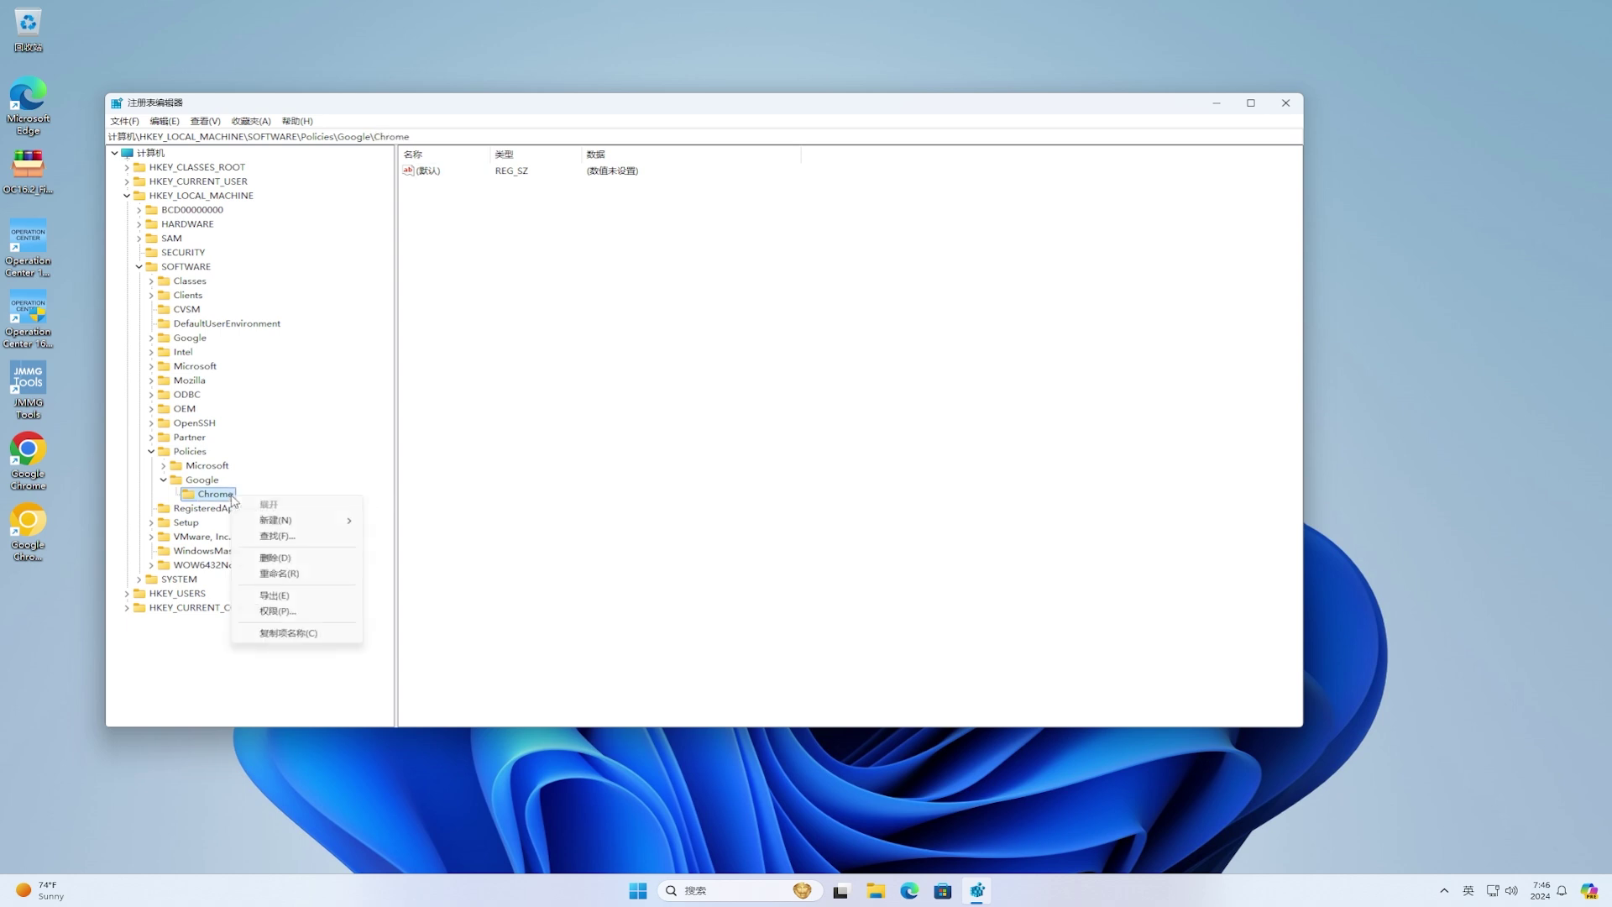
mouse_move(312, 525)
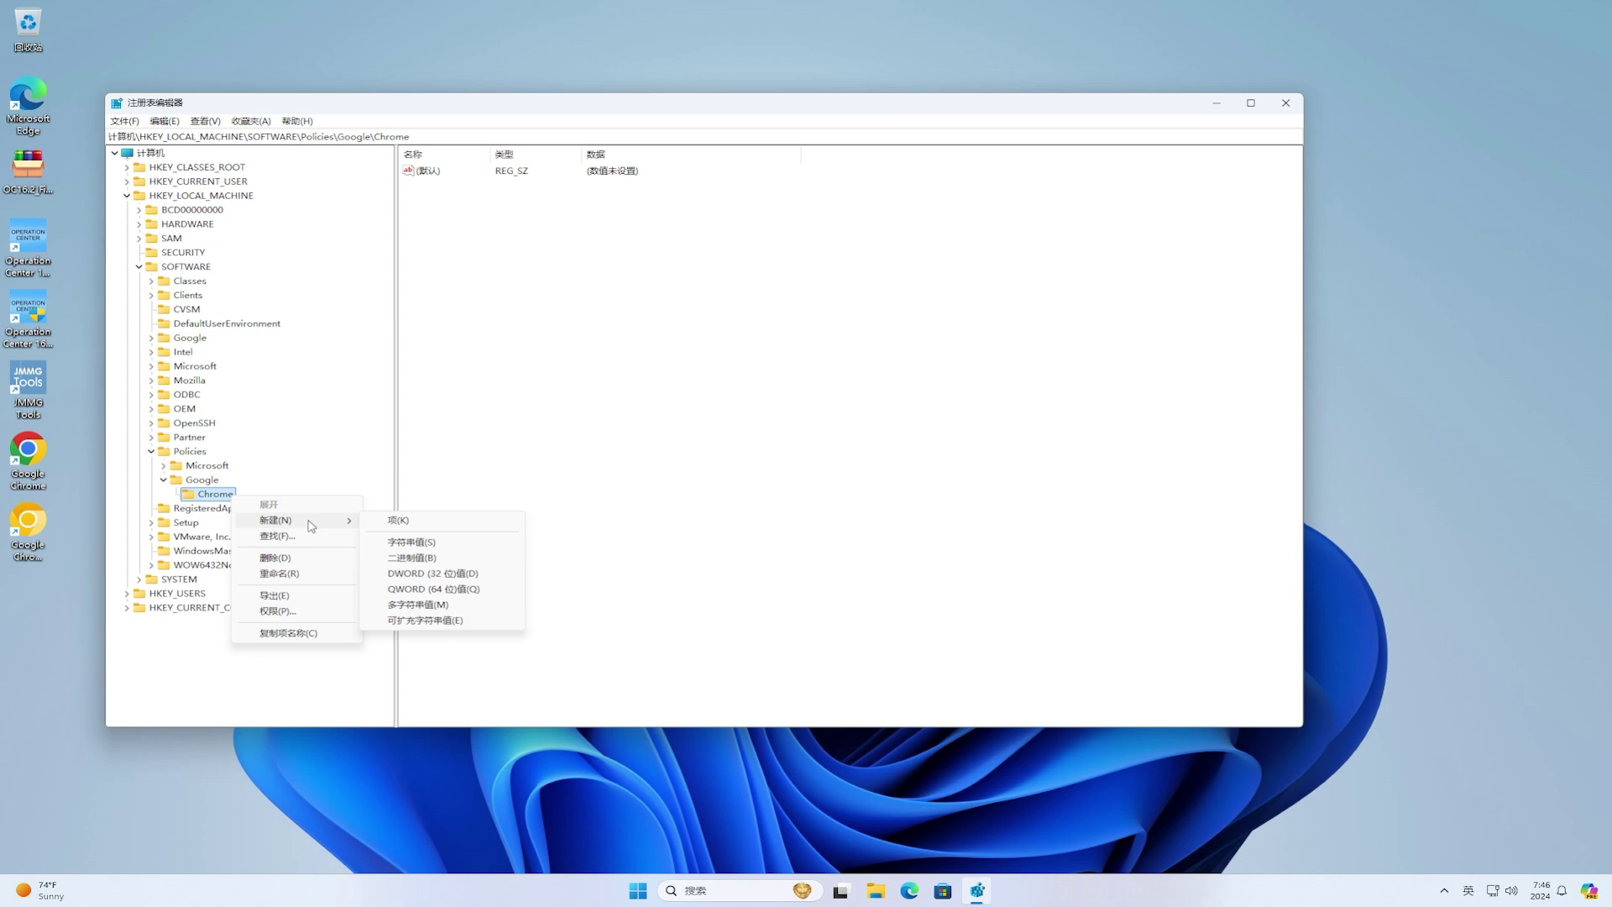
click(507, 579)
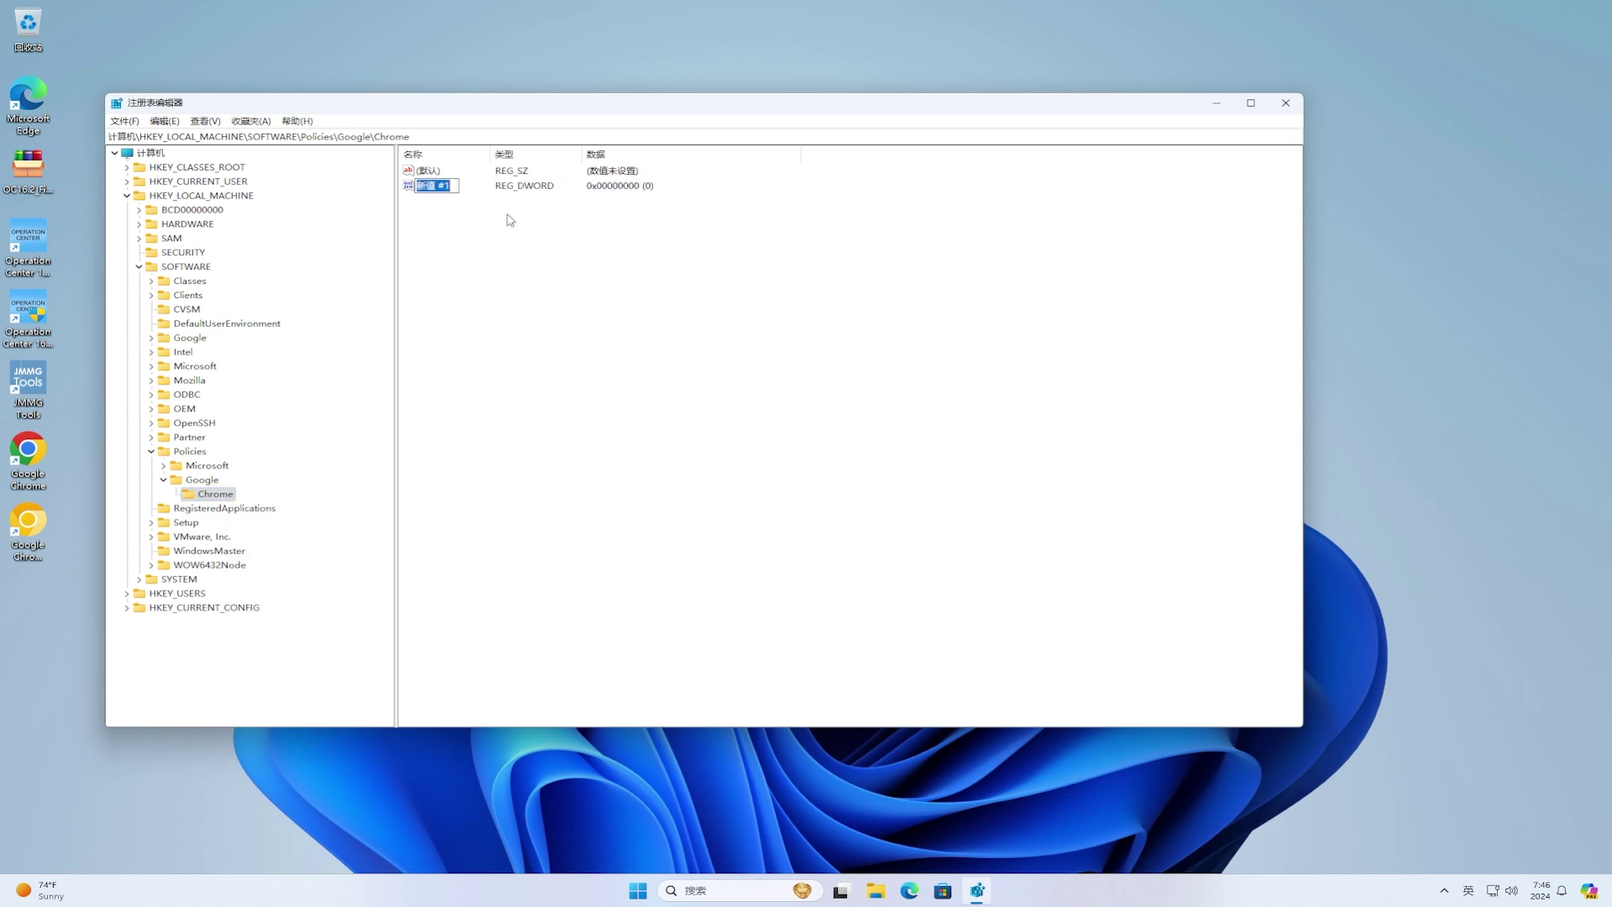
drag(501, 157, 611, 159)
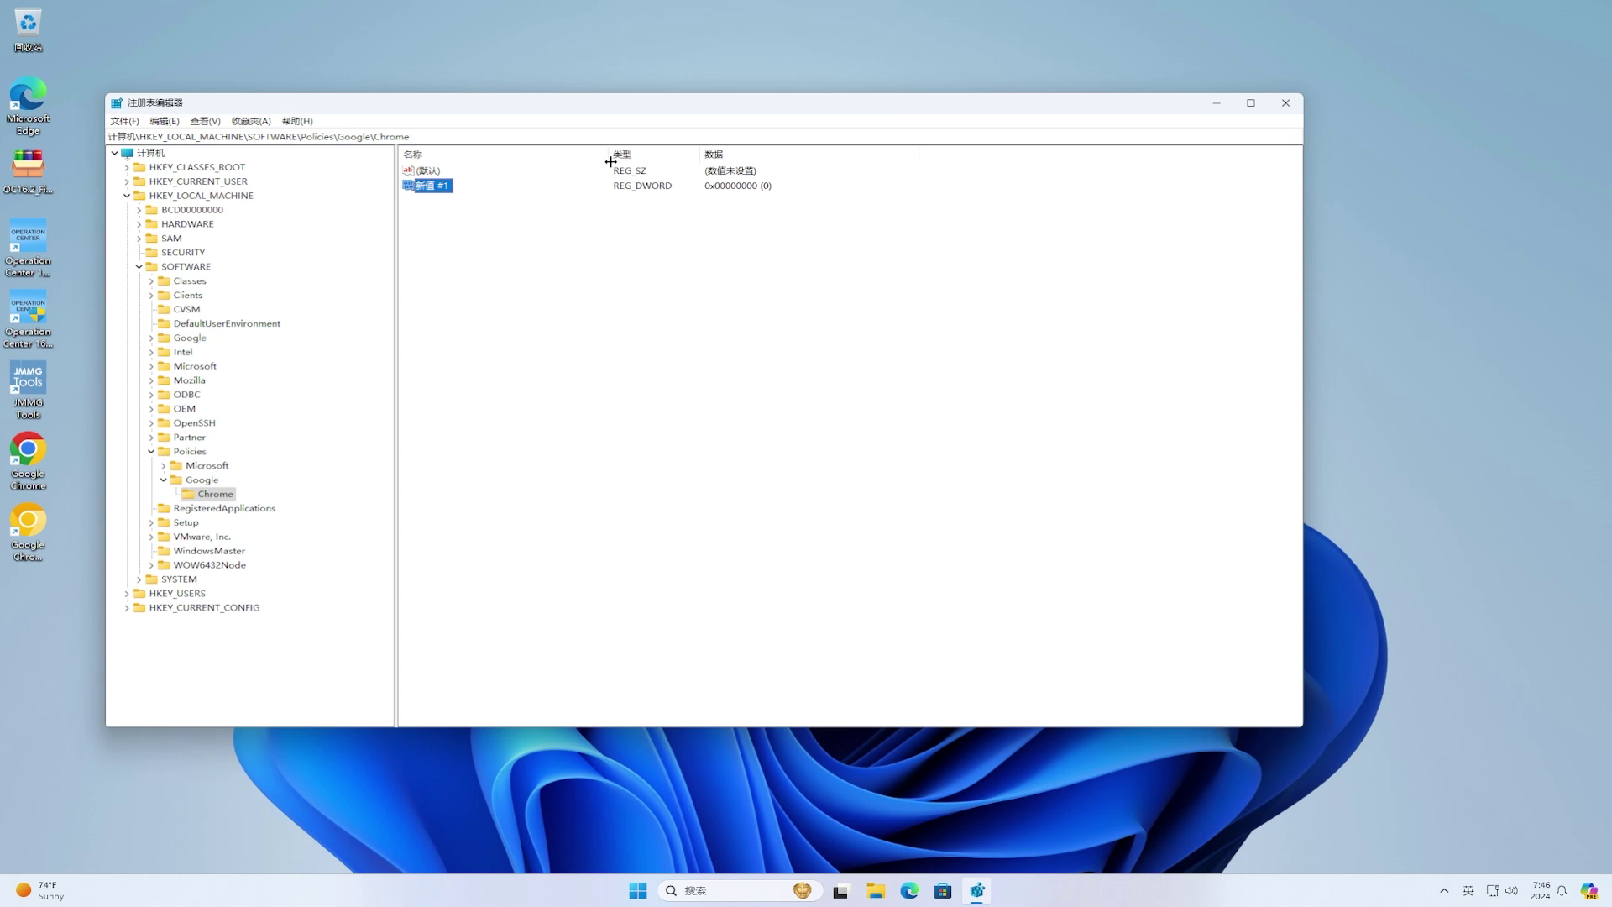
right_click(451, 196)
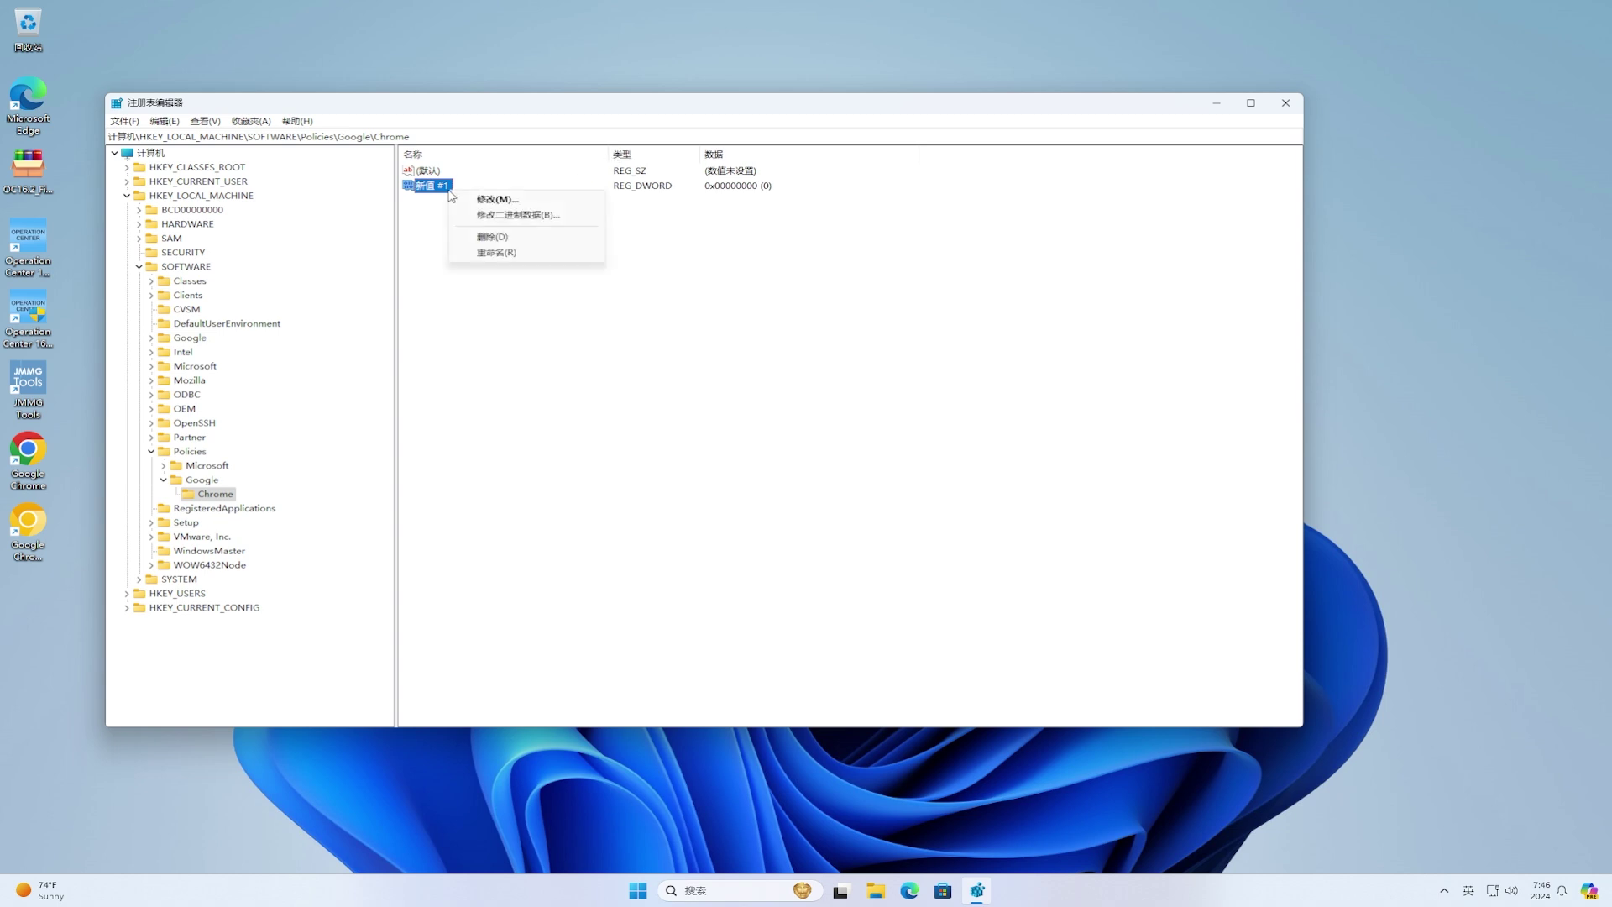
click(497, 252)
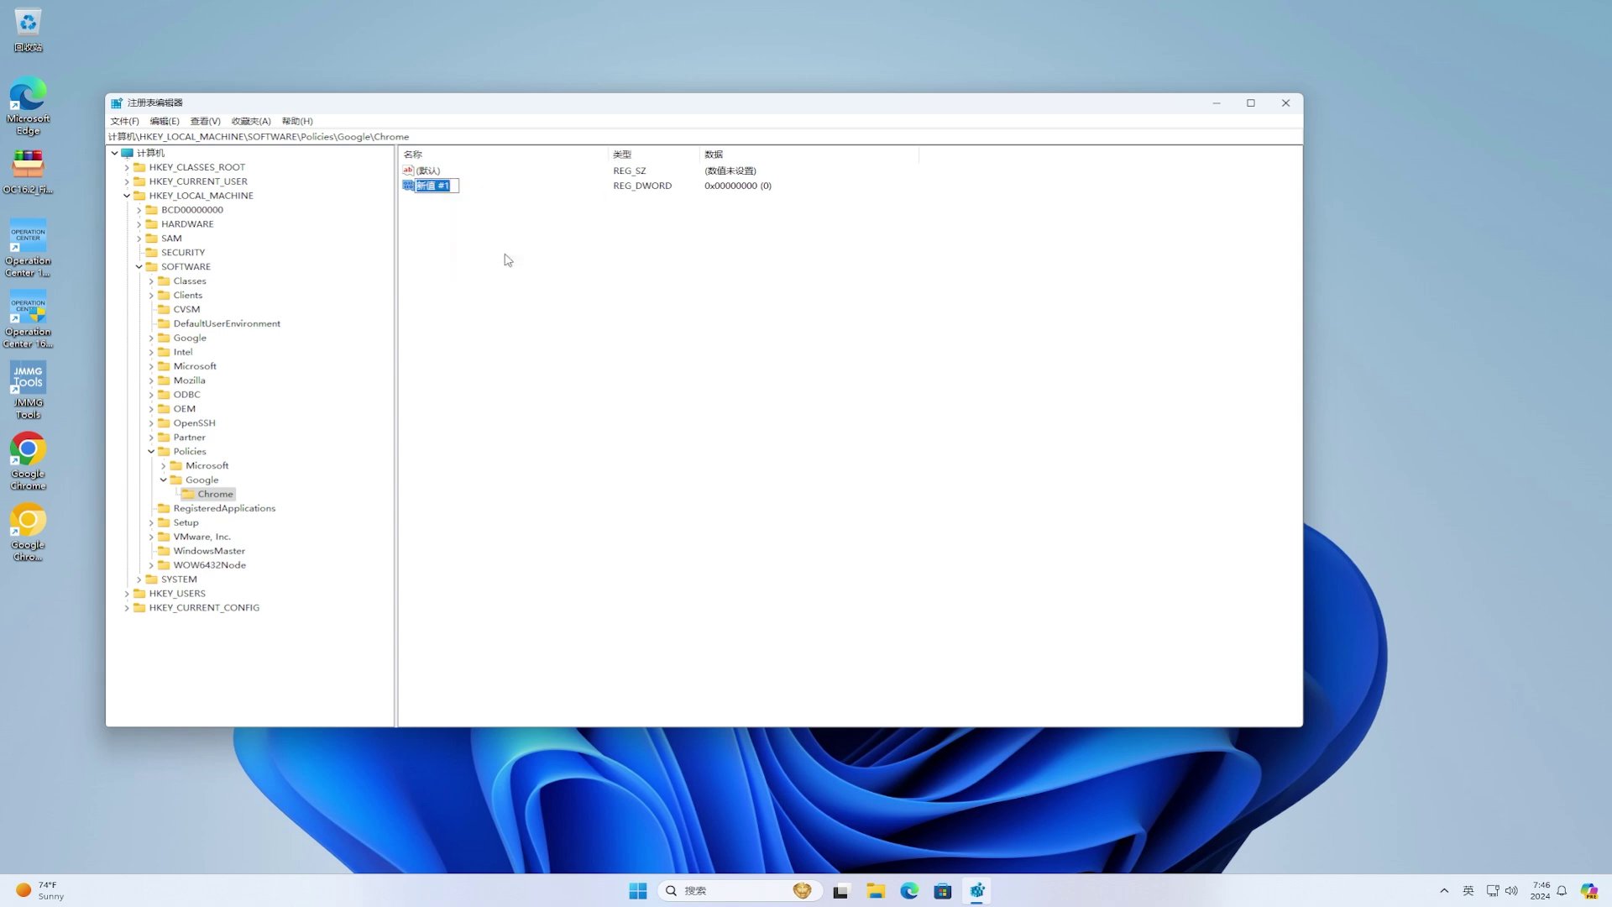
text(ExtensionManifestV2Availability)
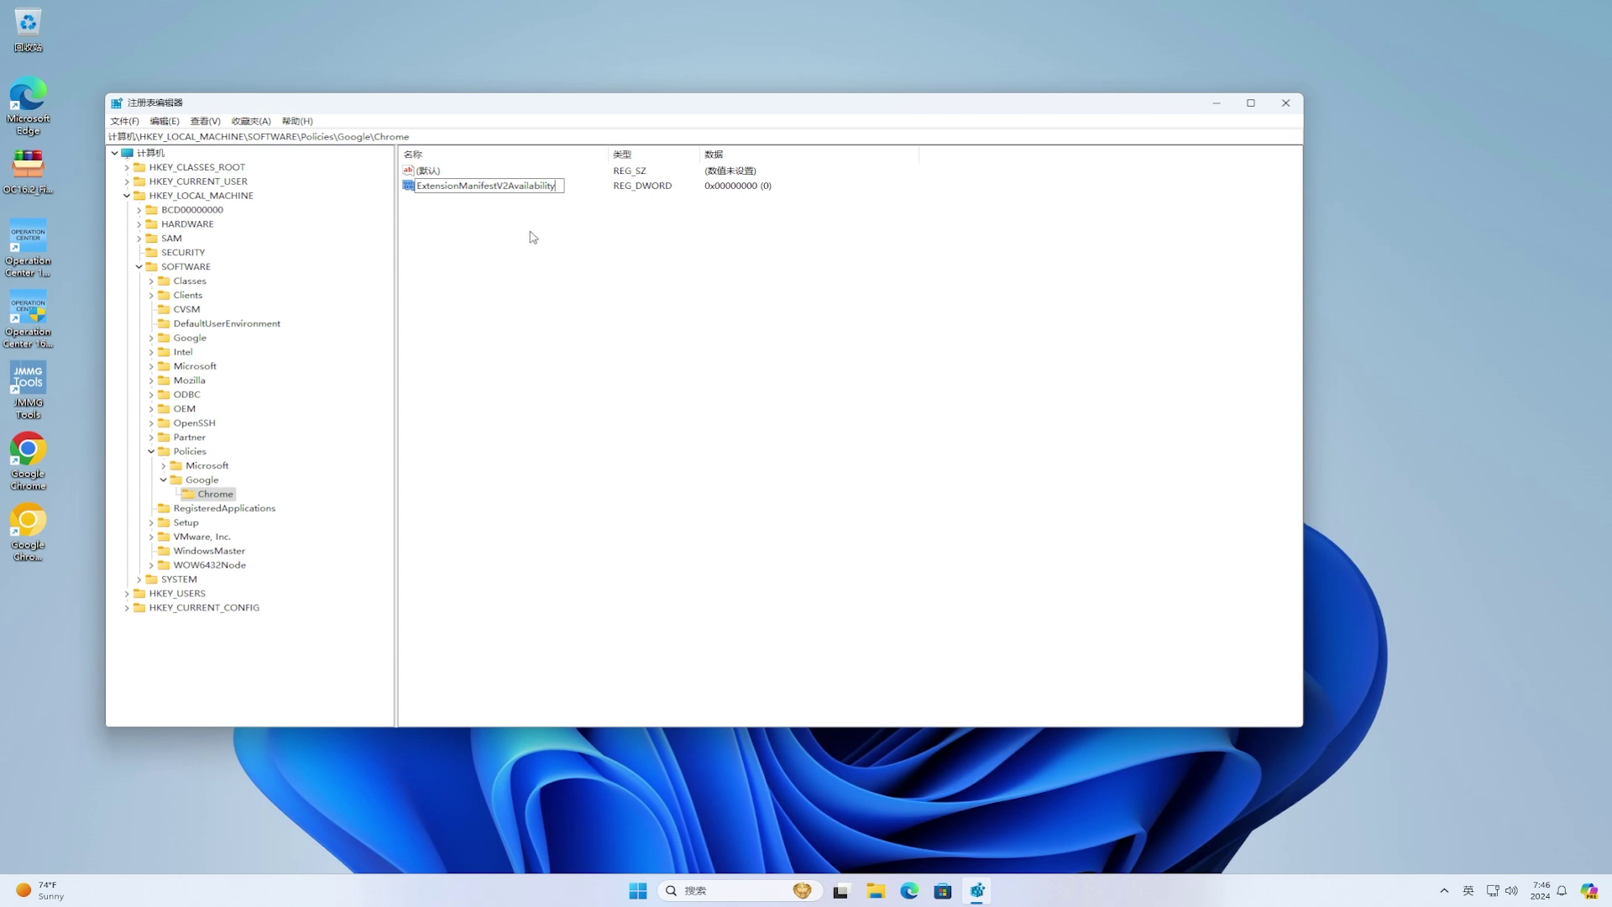
key(Return)
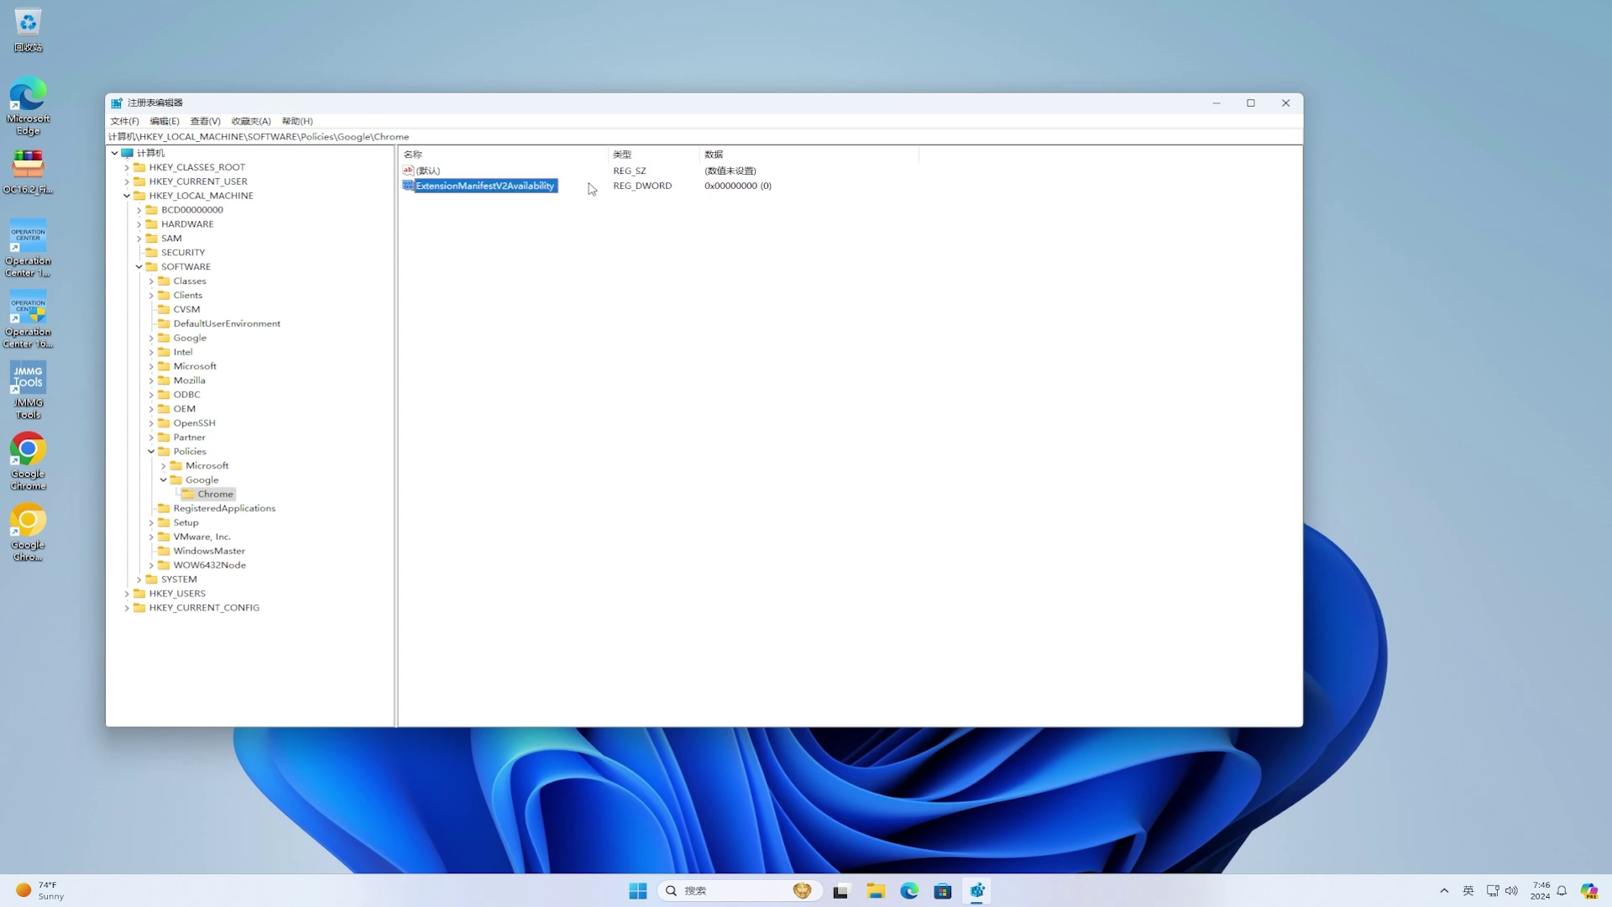
Set the ExtensionManifestV2Availability value data to 2 in hexadecimal and close Registry Editor.
double_click(536, 188)
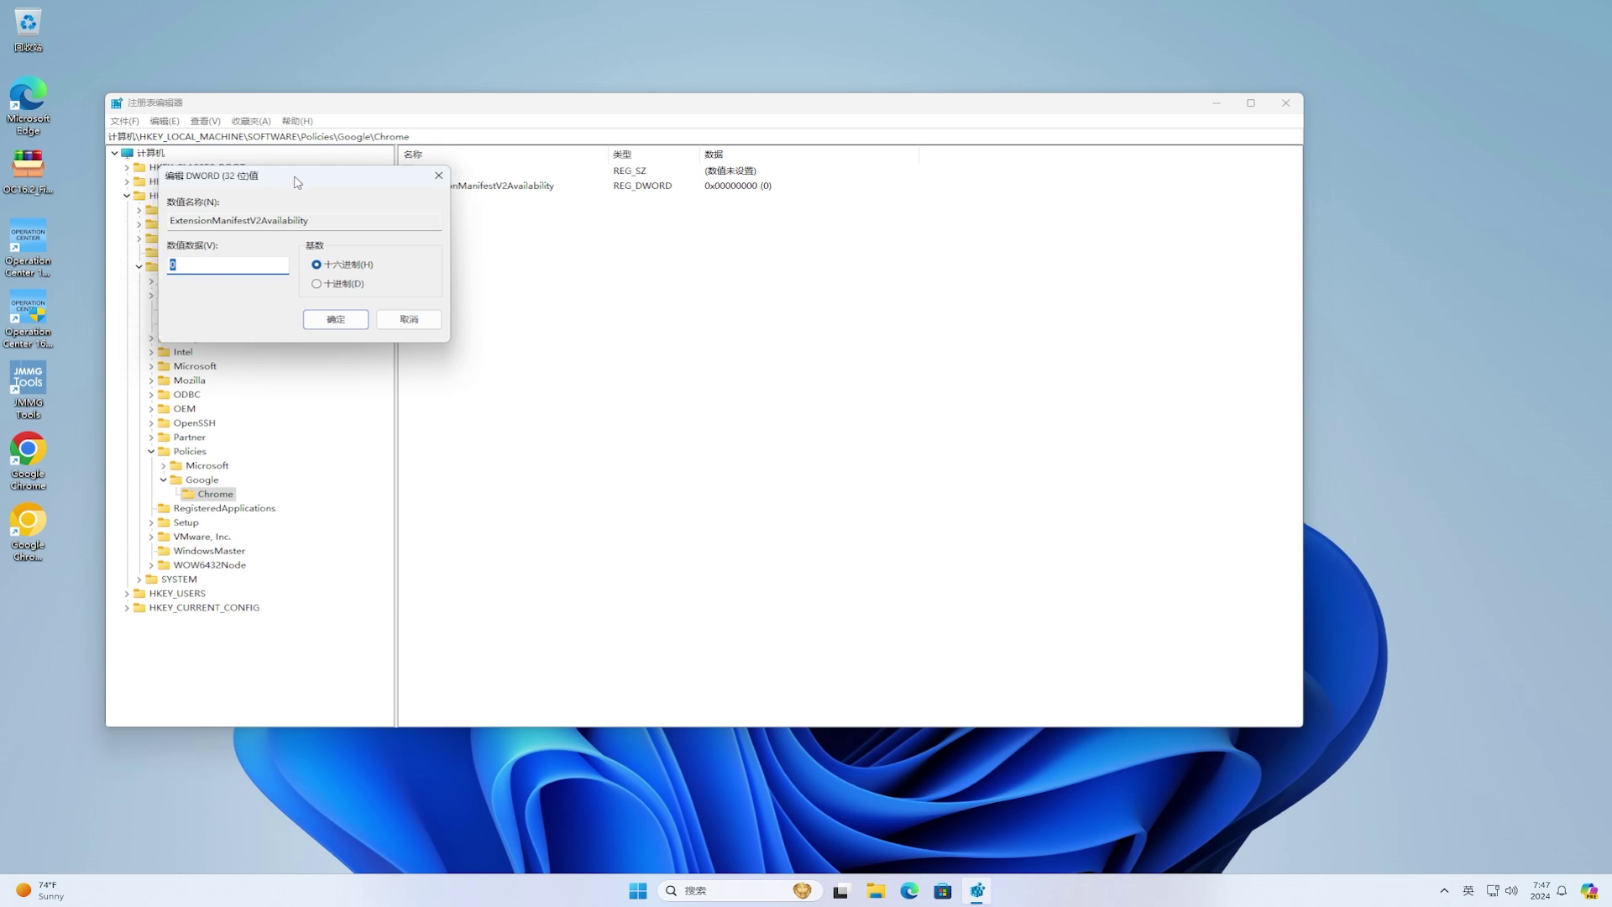
drag(291, 182, 710, 290)
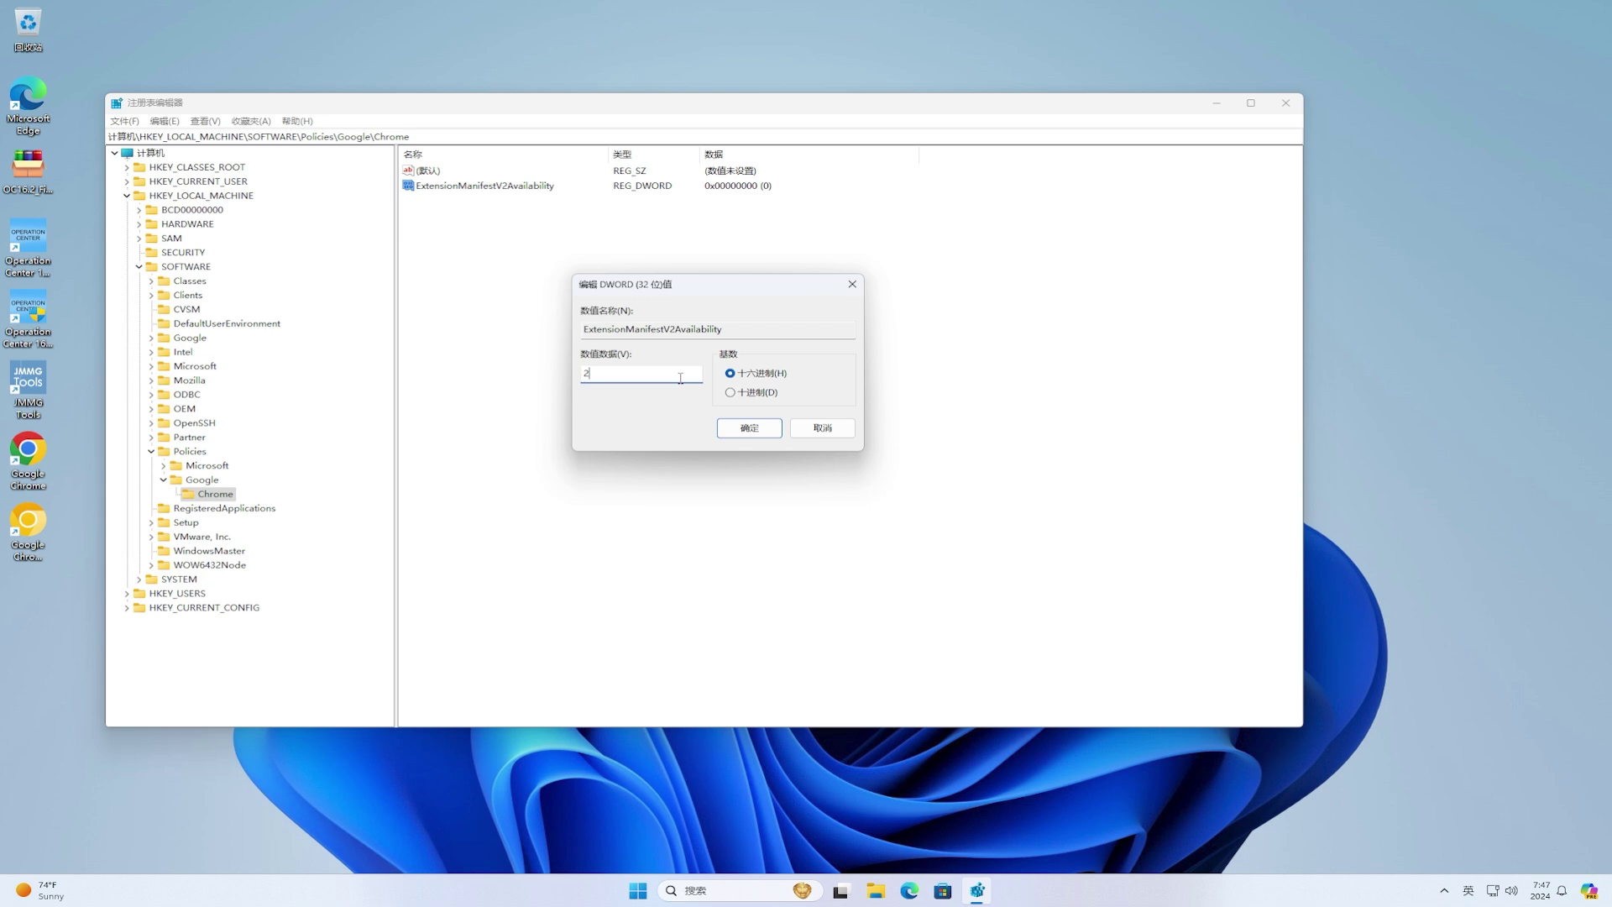
click(743, 431)
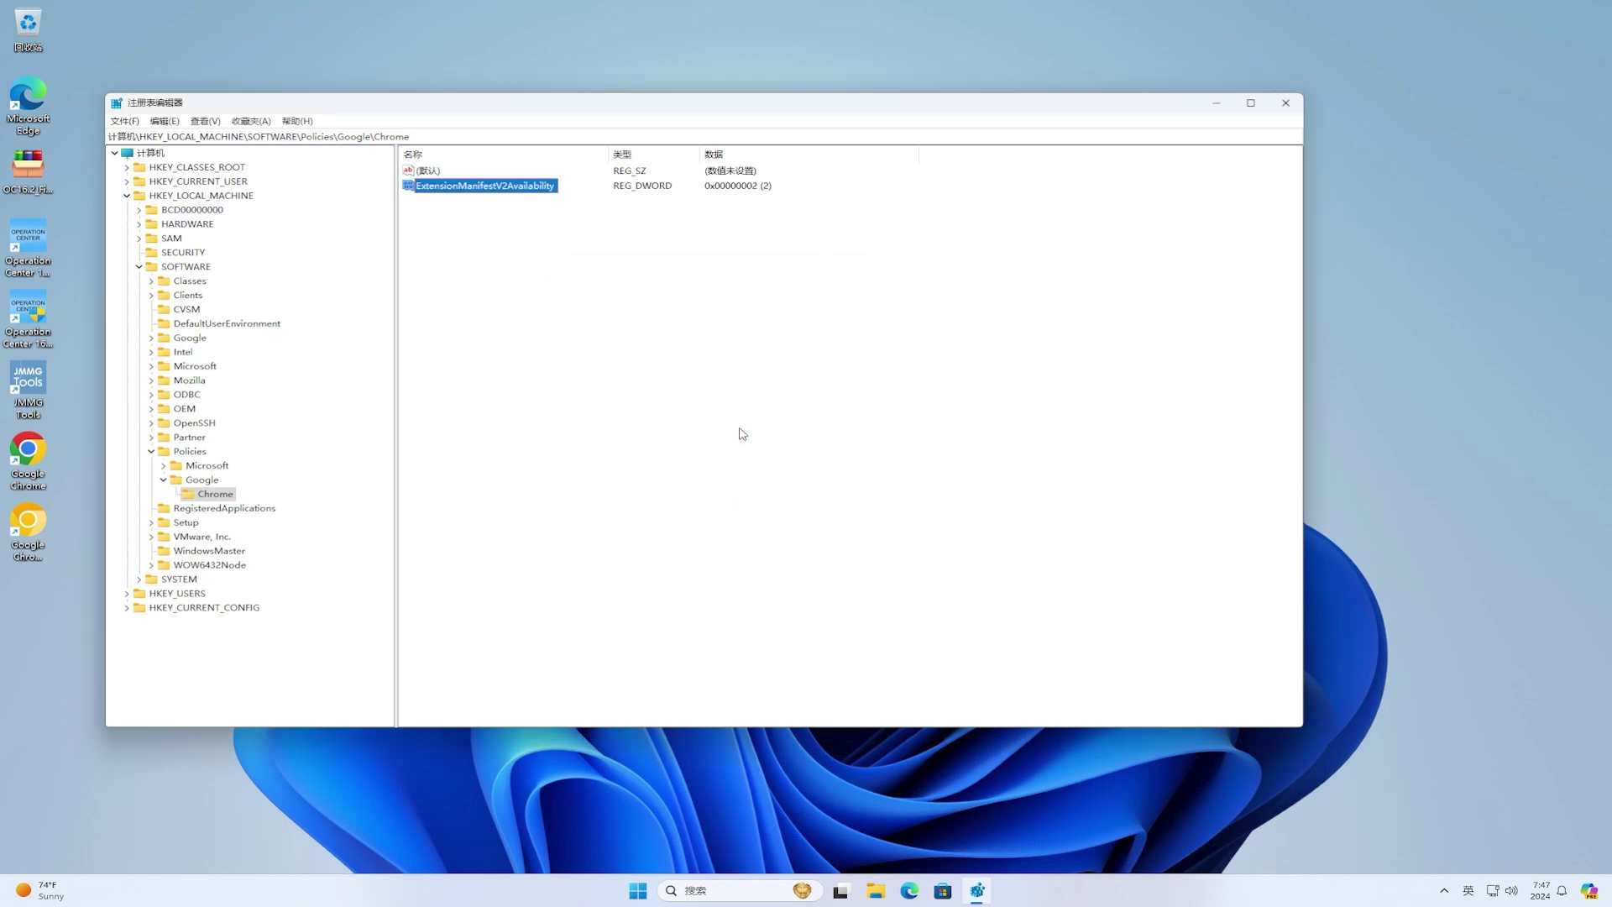
click(1285, 104)
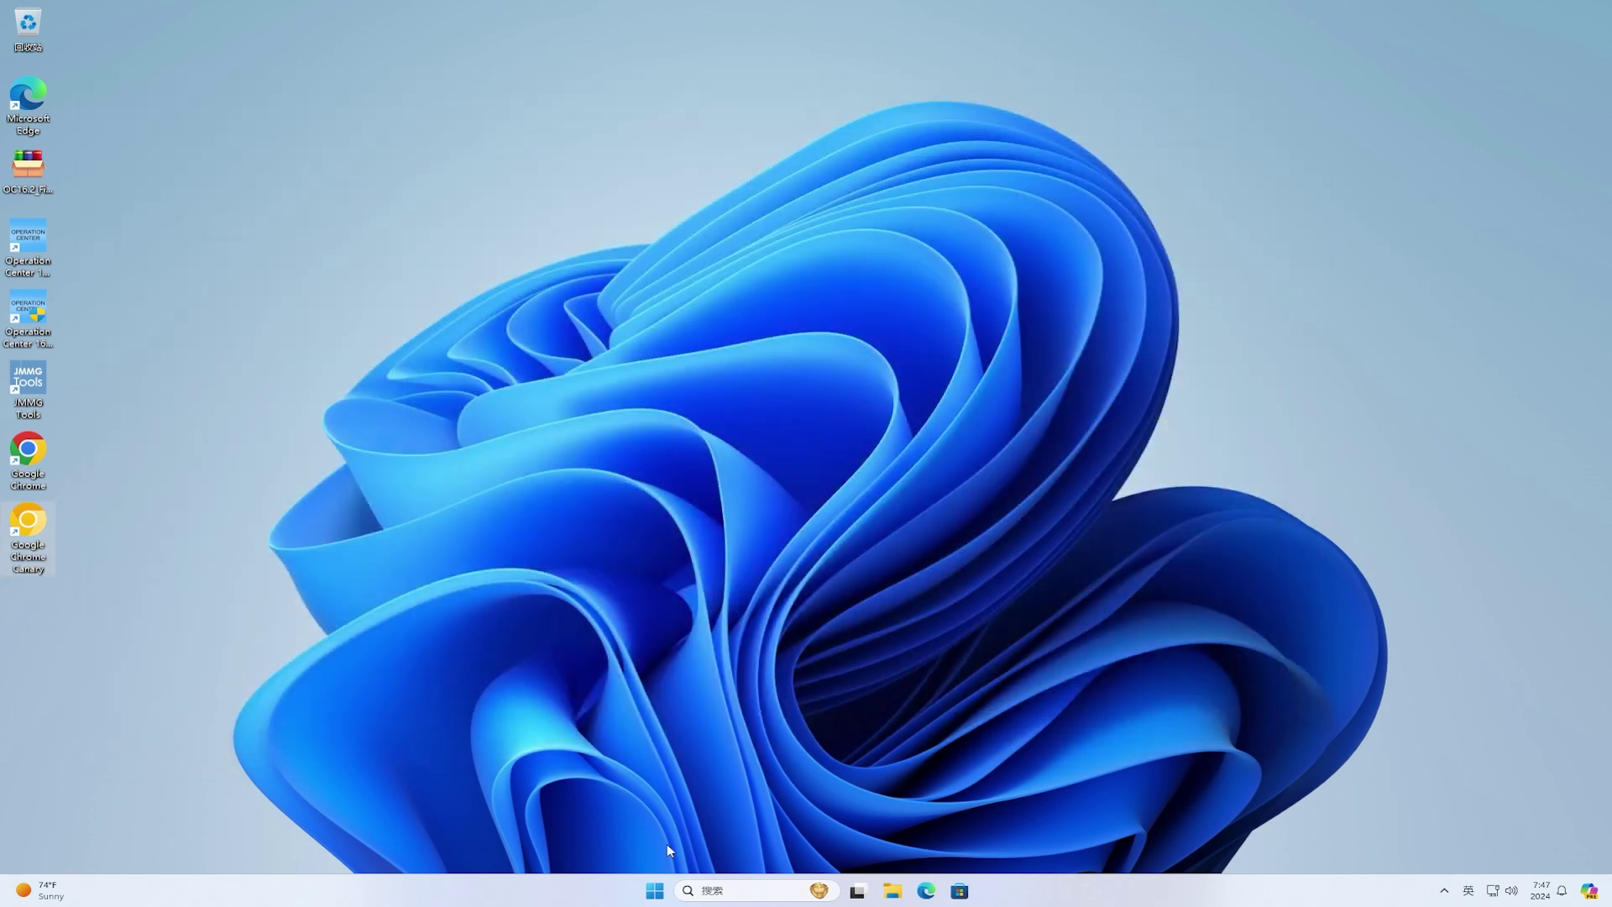
Restart the computer.
click(655, 890)
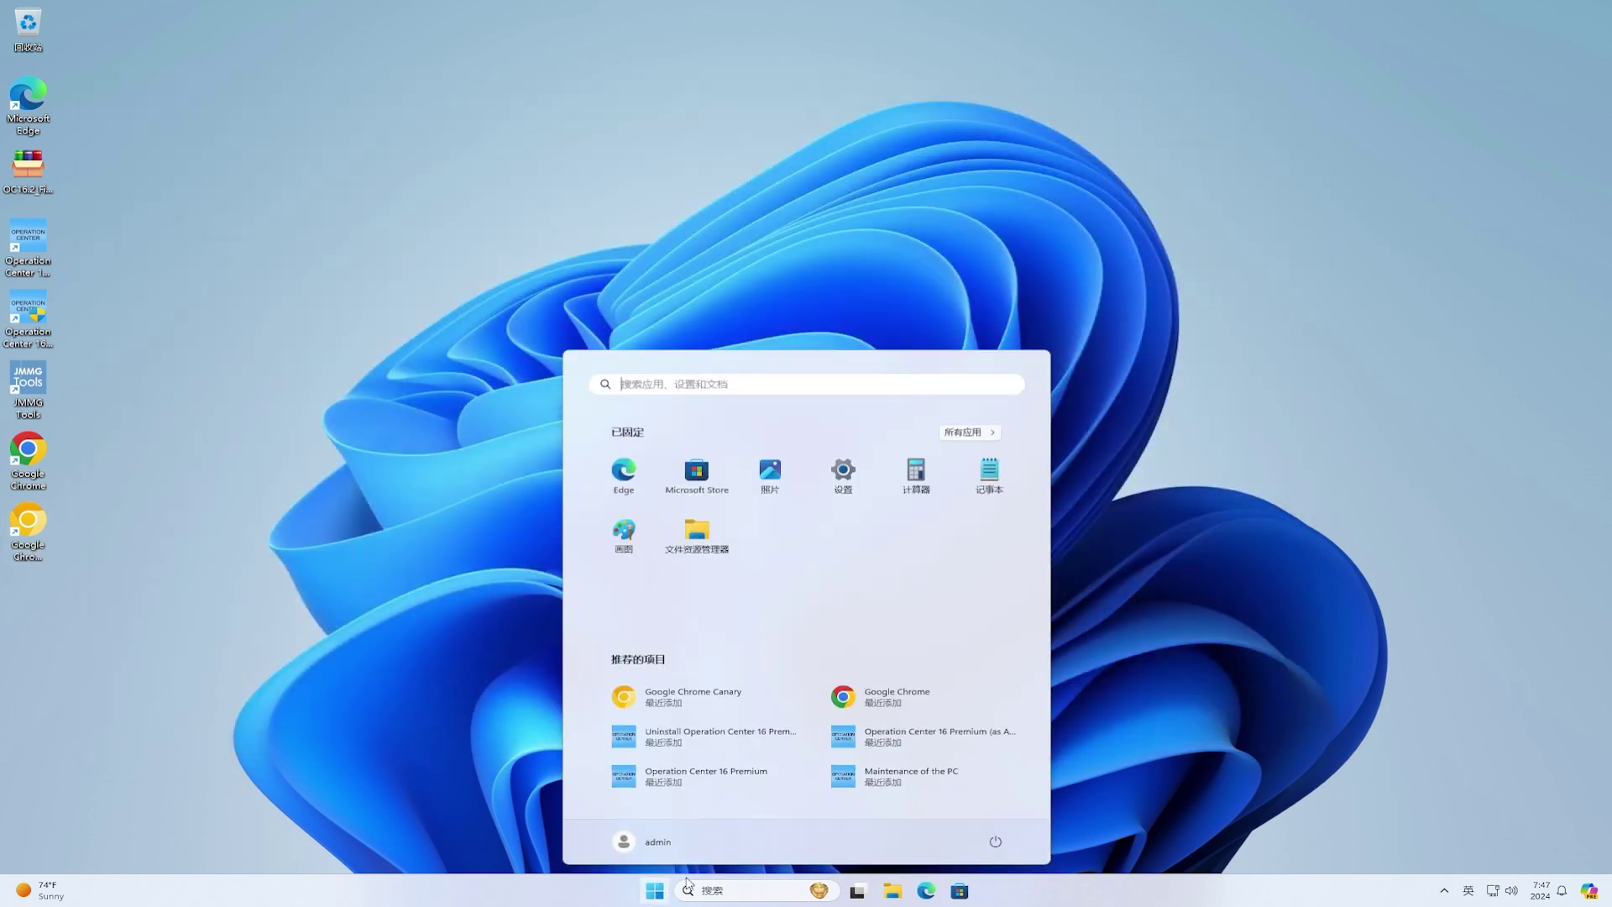
click(996, 842)
click(1002, 811)
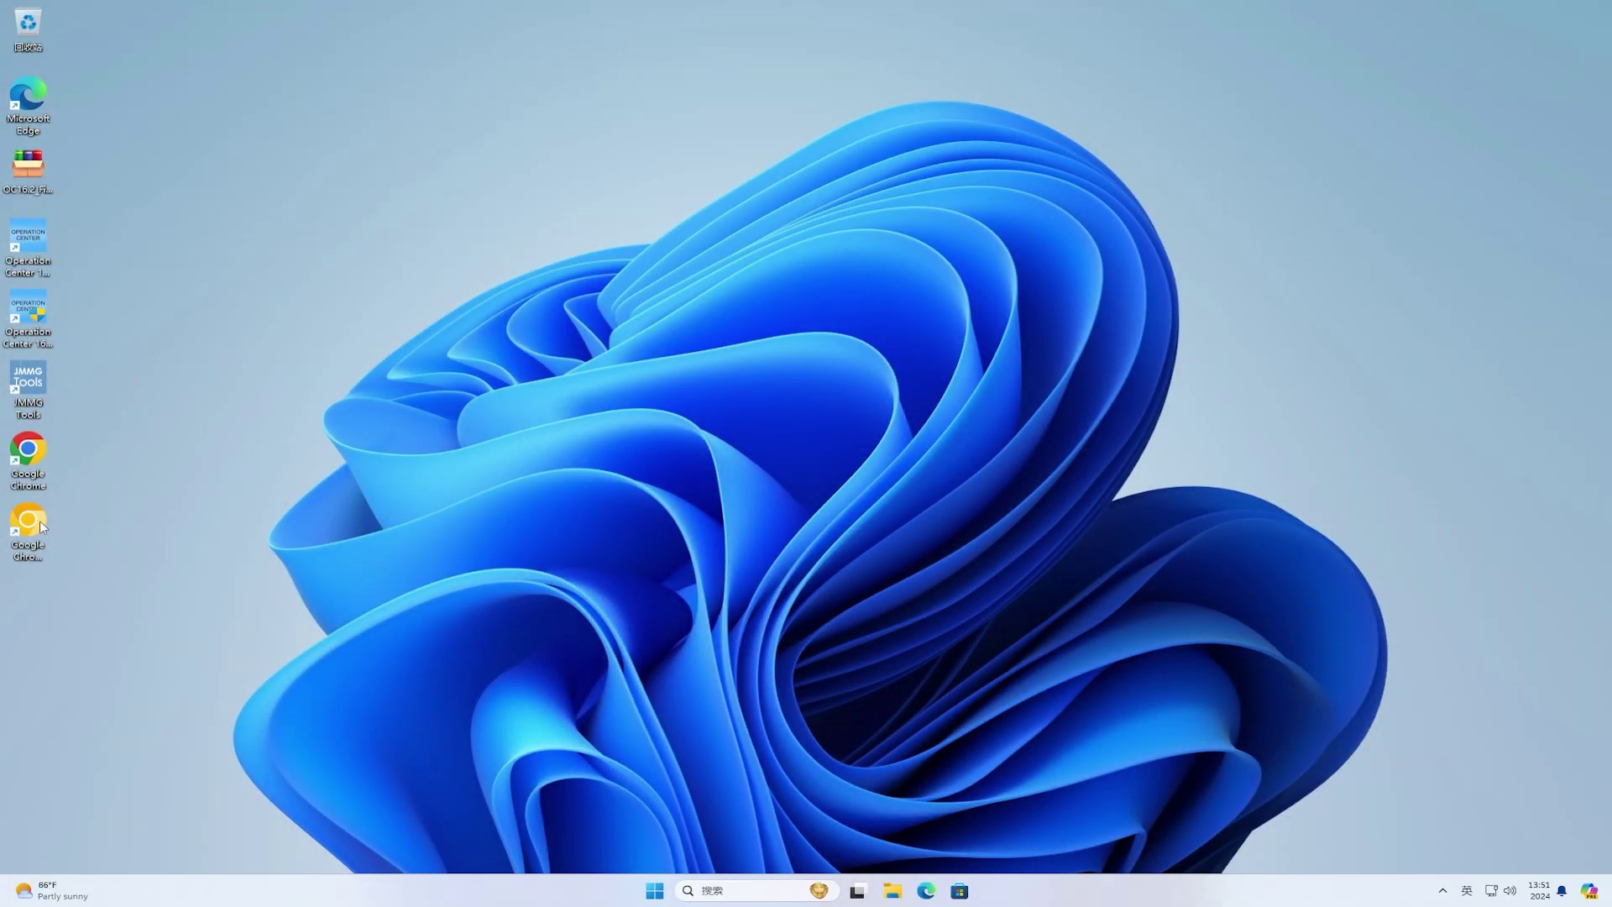
Launch Chrome Canary, check the uBlock Origin entry on the manage extensions page, and close the browser.
double_click(38, 521)
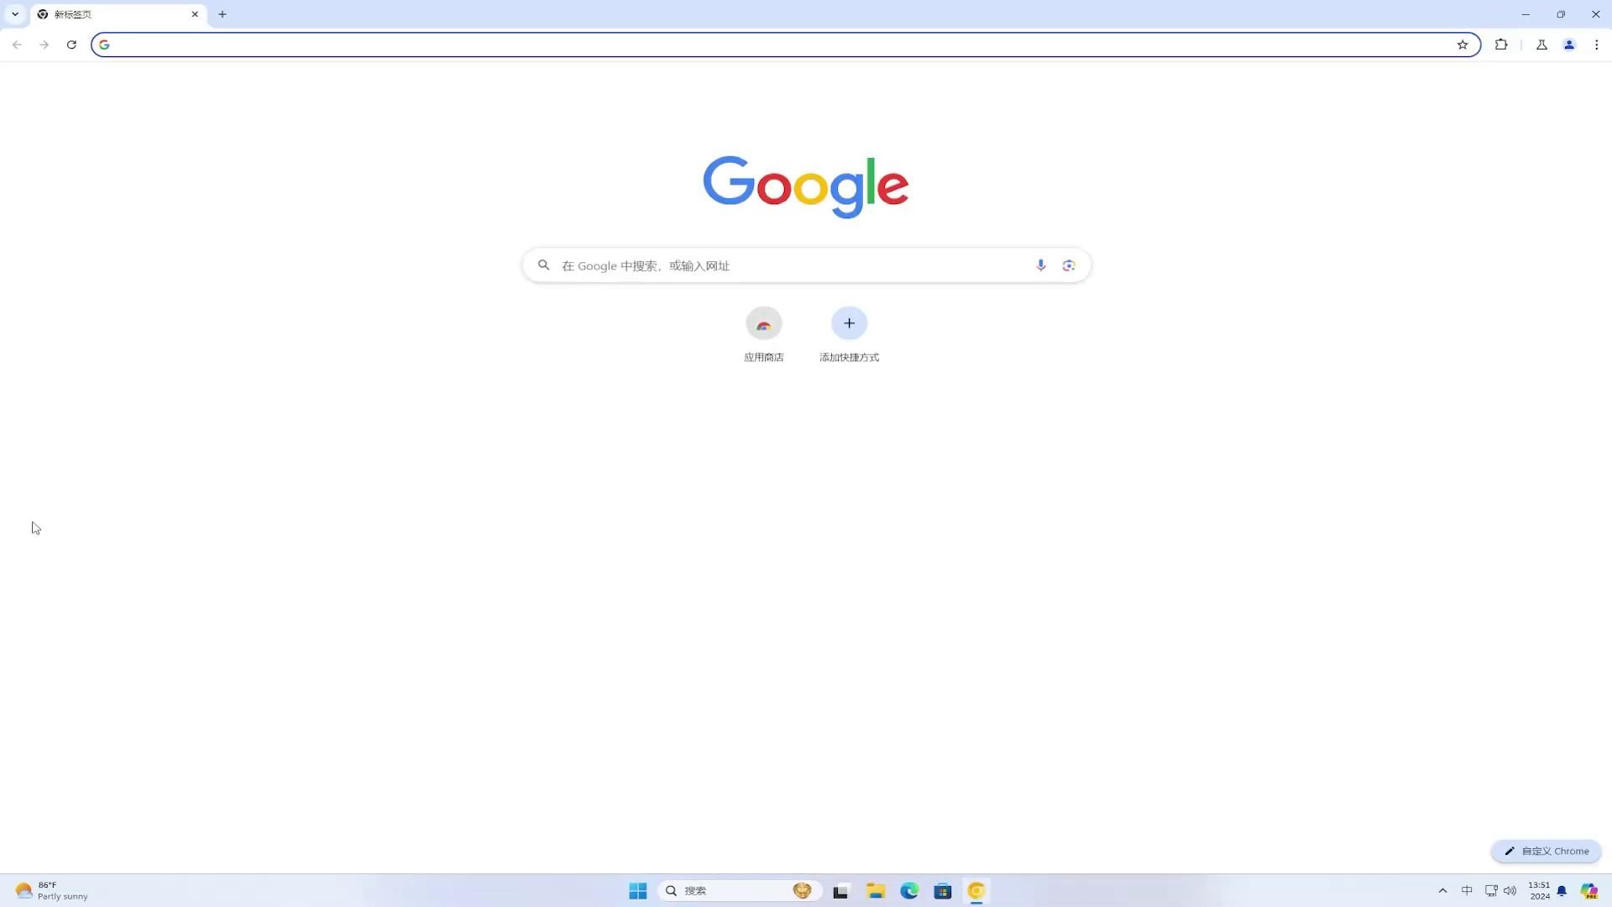
click(1597, 44)
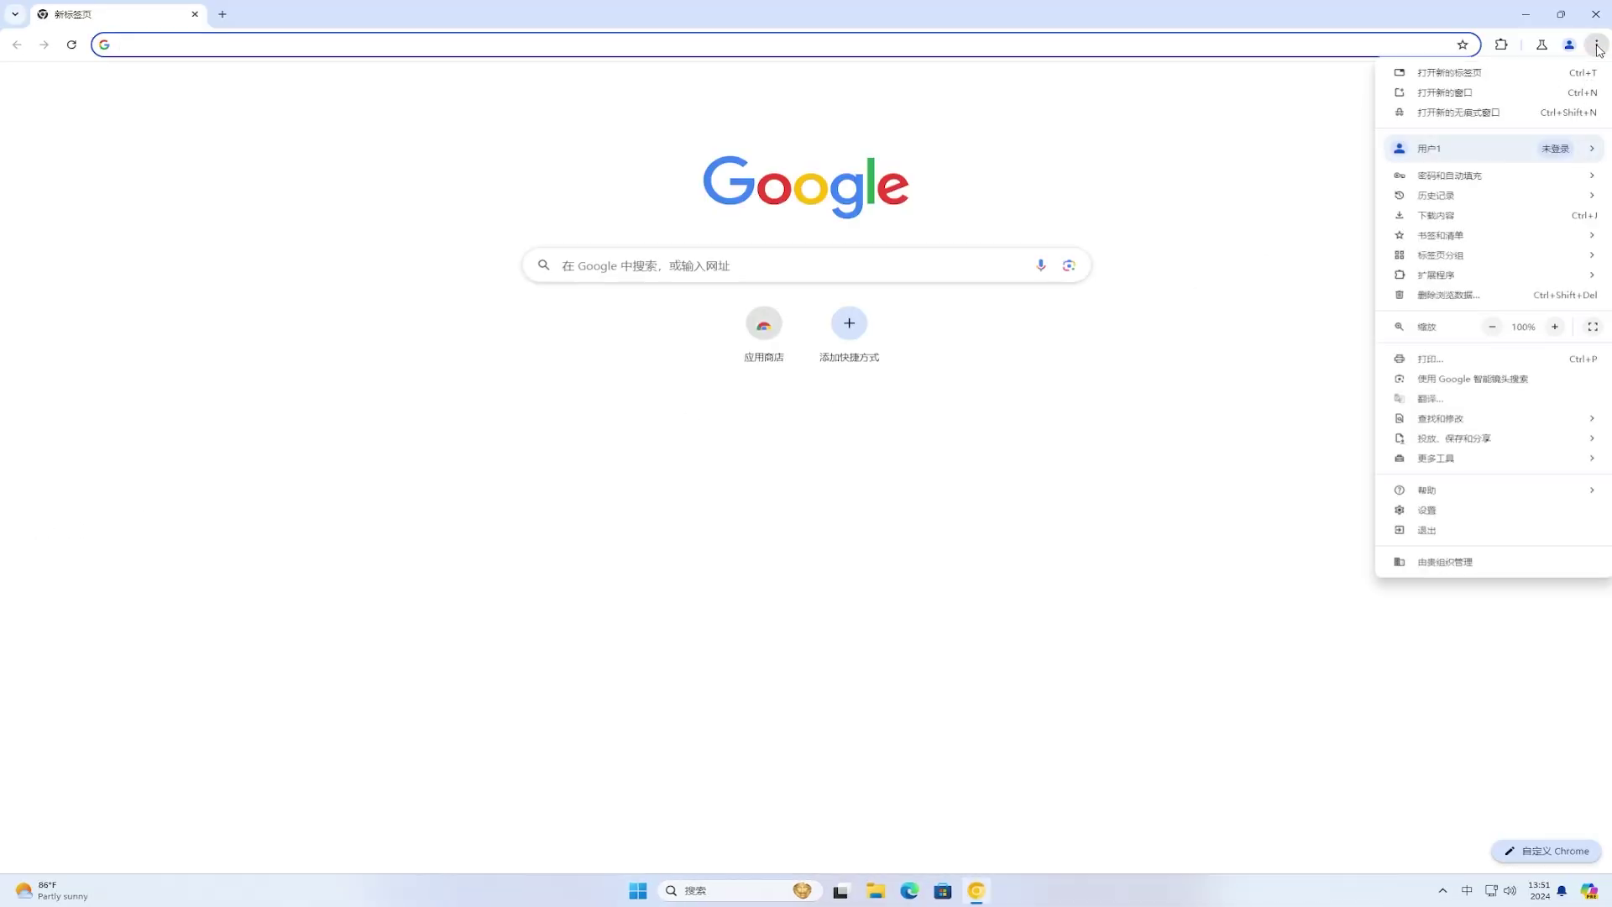
mouse_move(1512, 277)
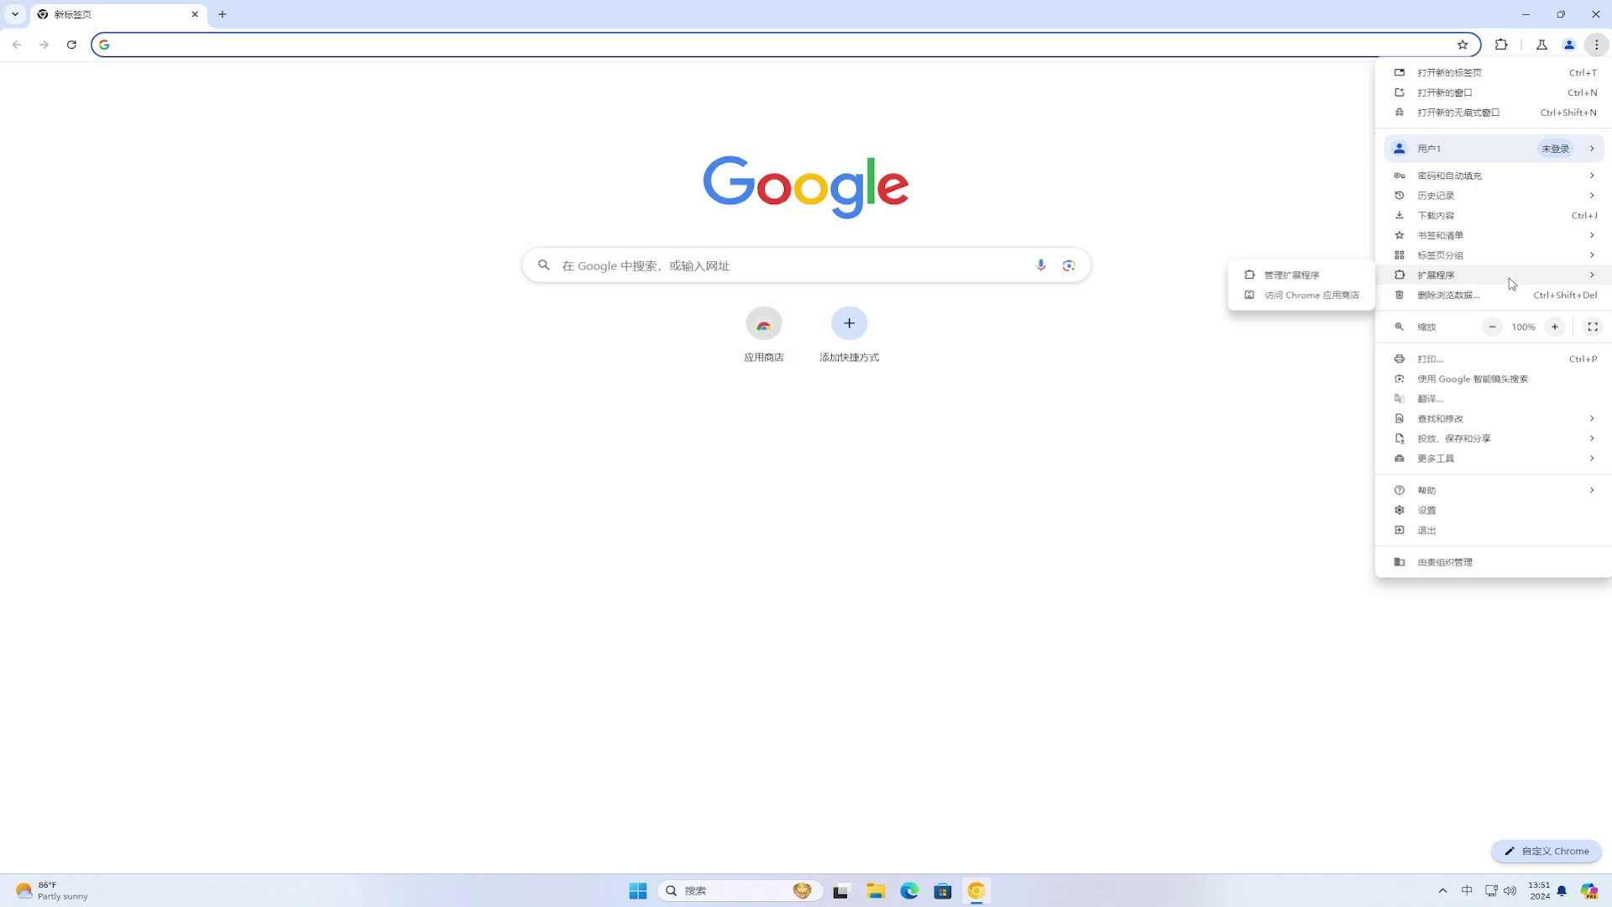
click(1293, 275)
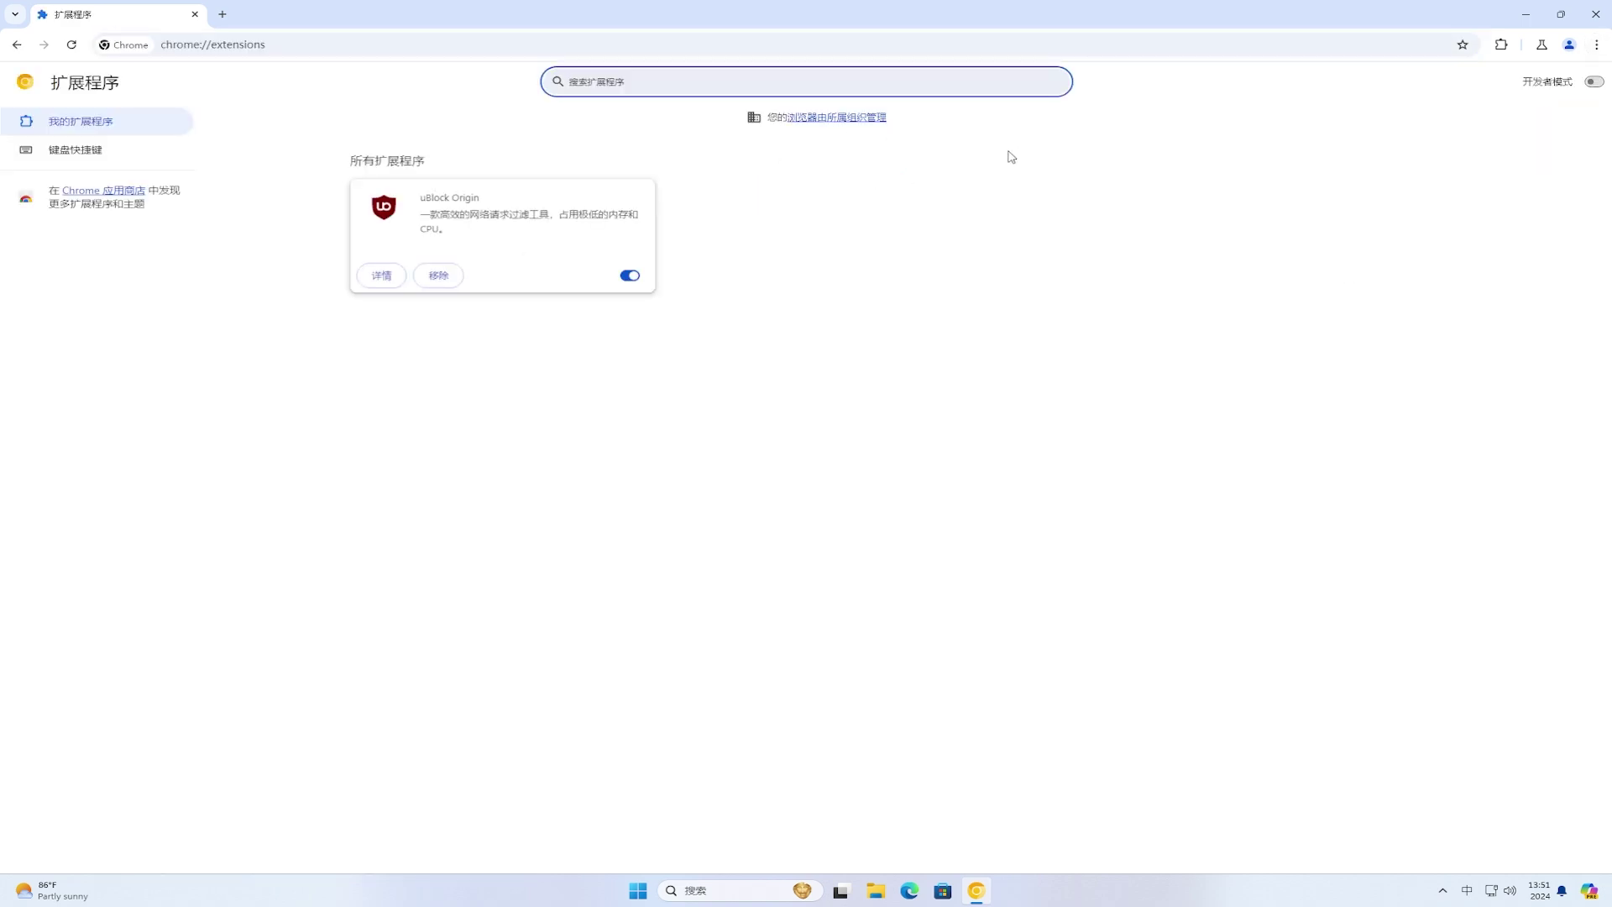
click(826, 282)
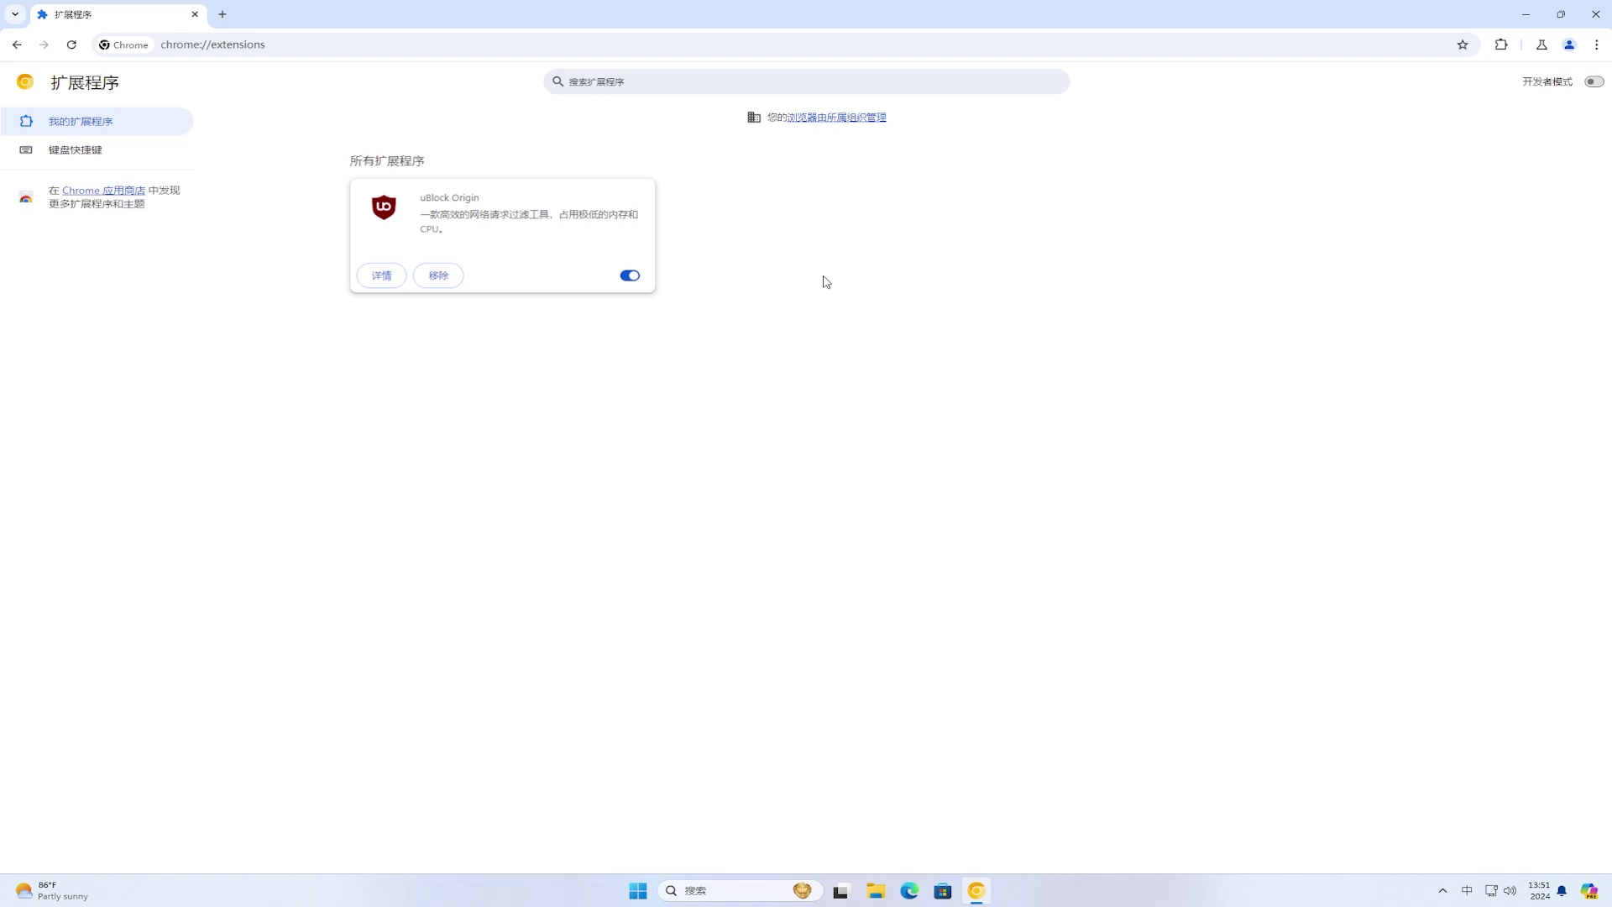
click(1604, 18)
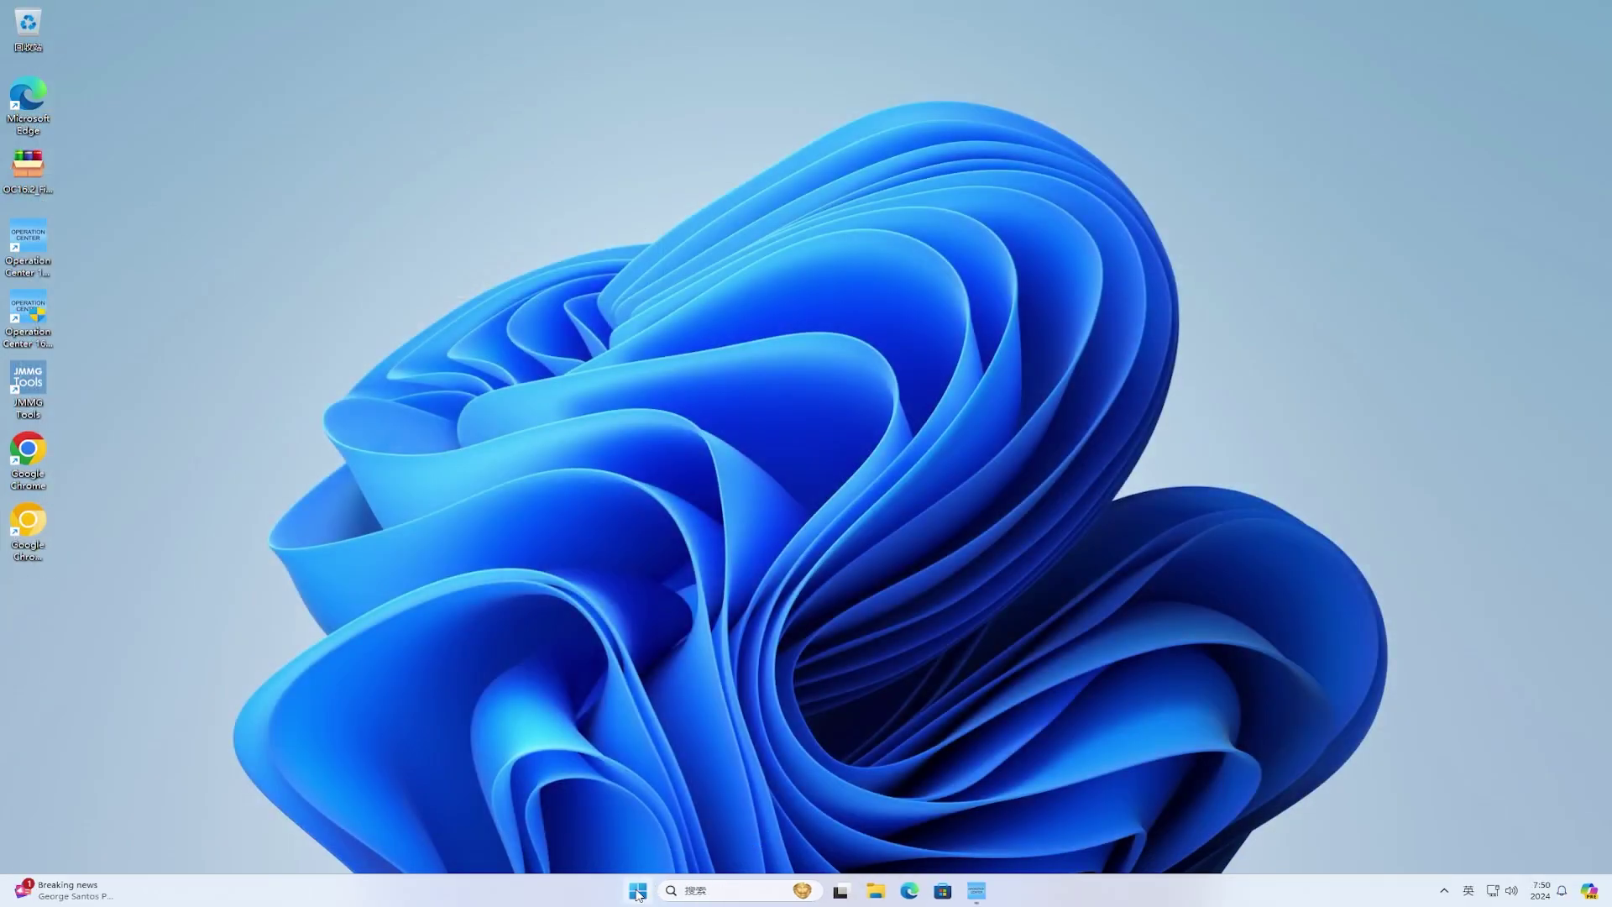
Search Windows for regedit, open Registry Editor and allow it to make changes to the device.
click(638, 892)
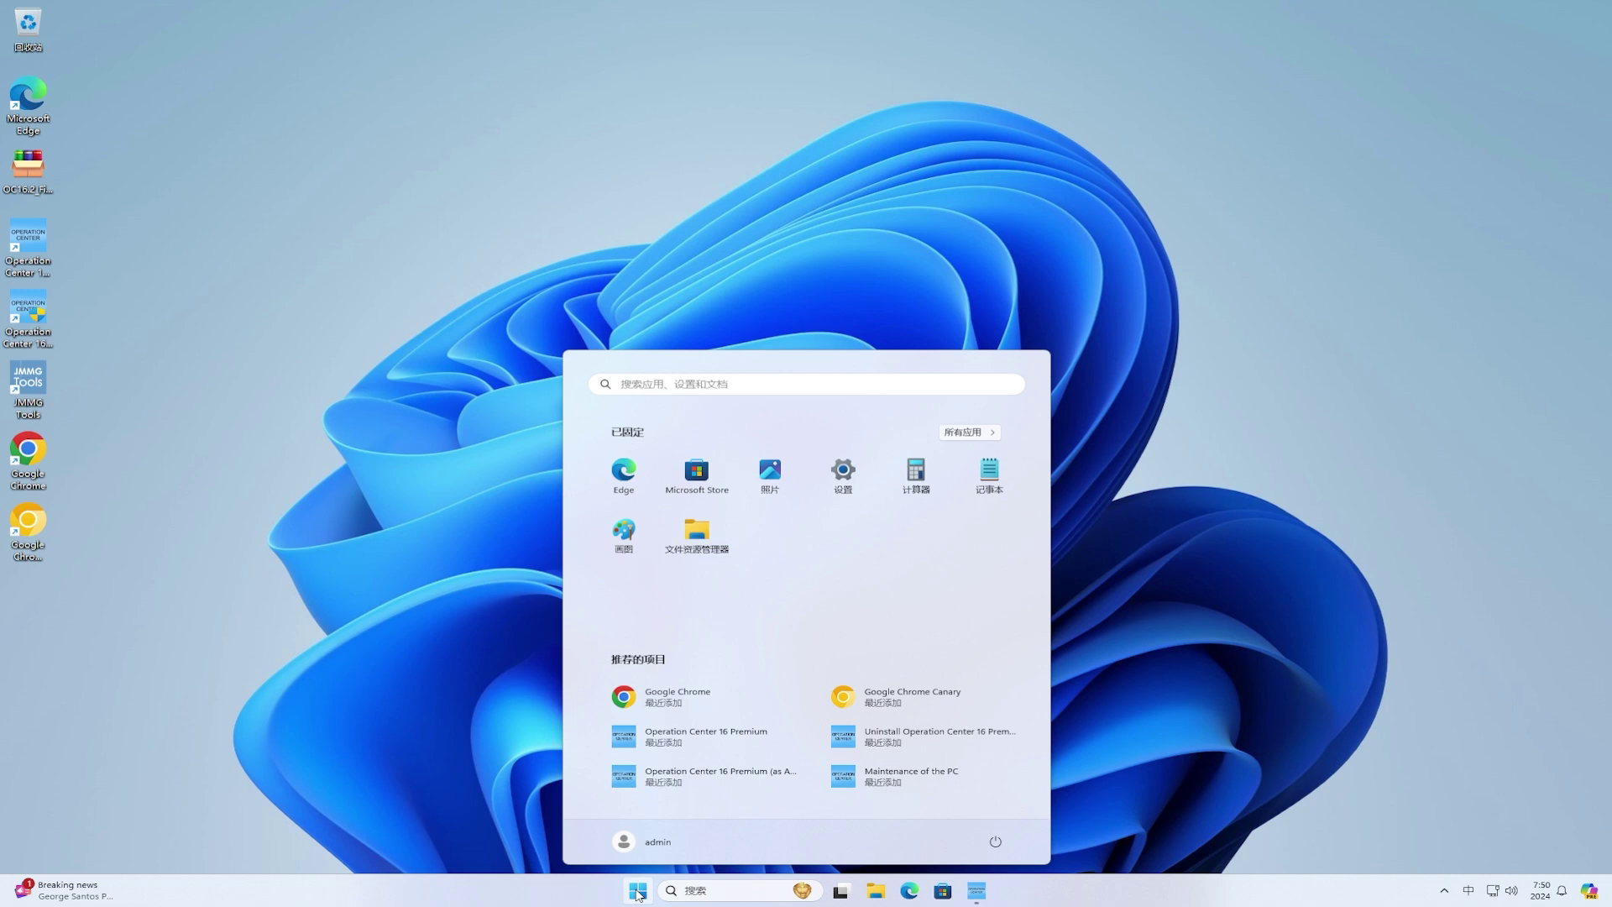
text(regedit)
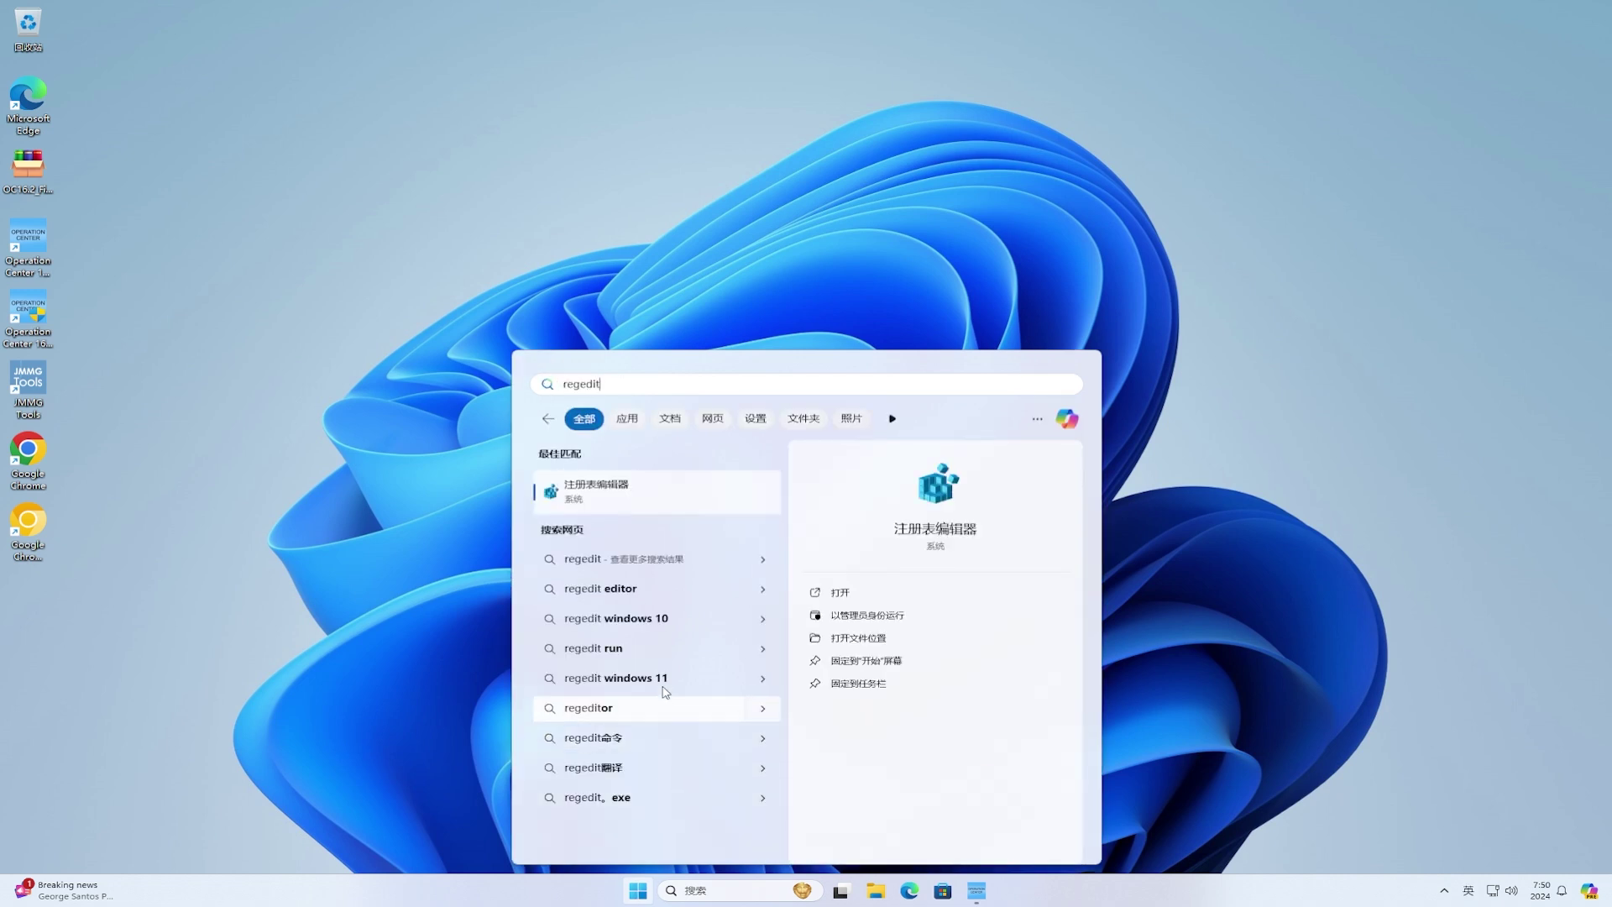
click(697, 502)
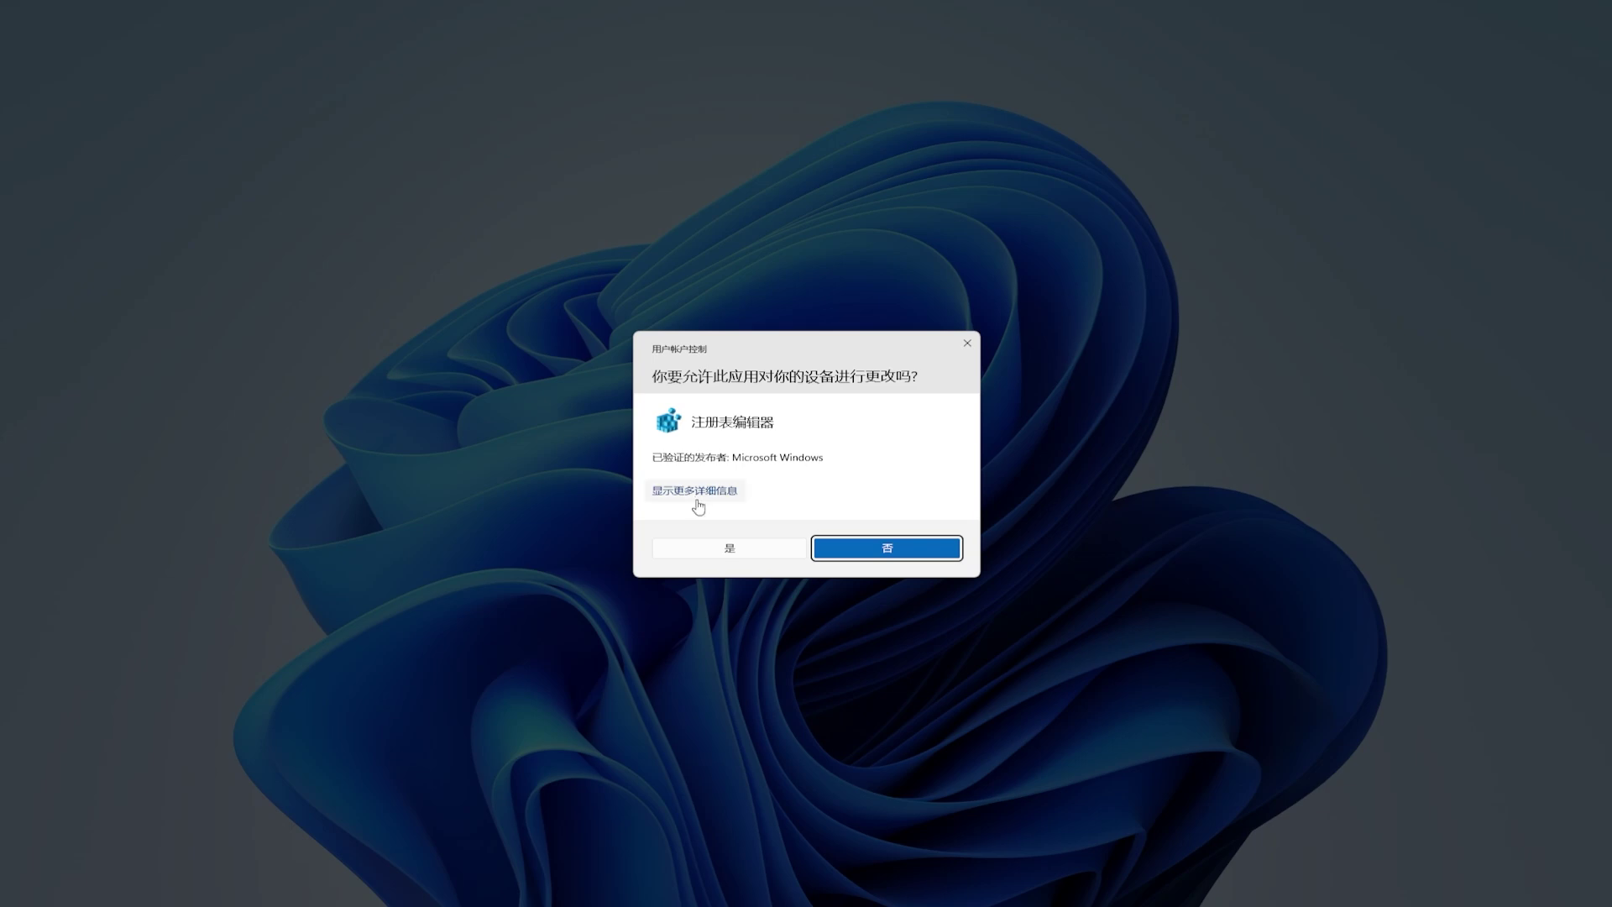
click(739, 547)
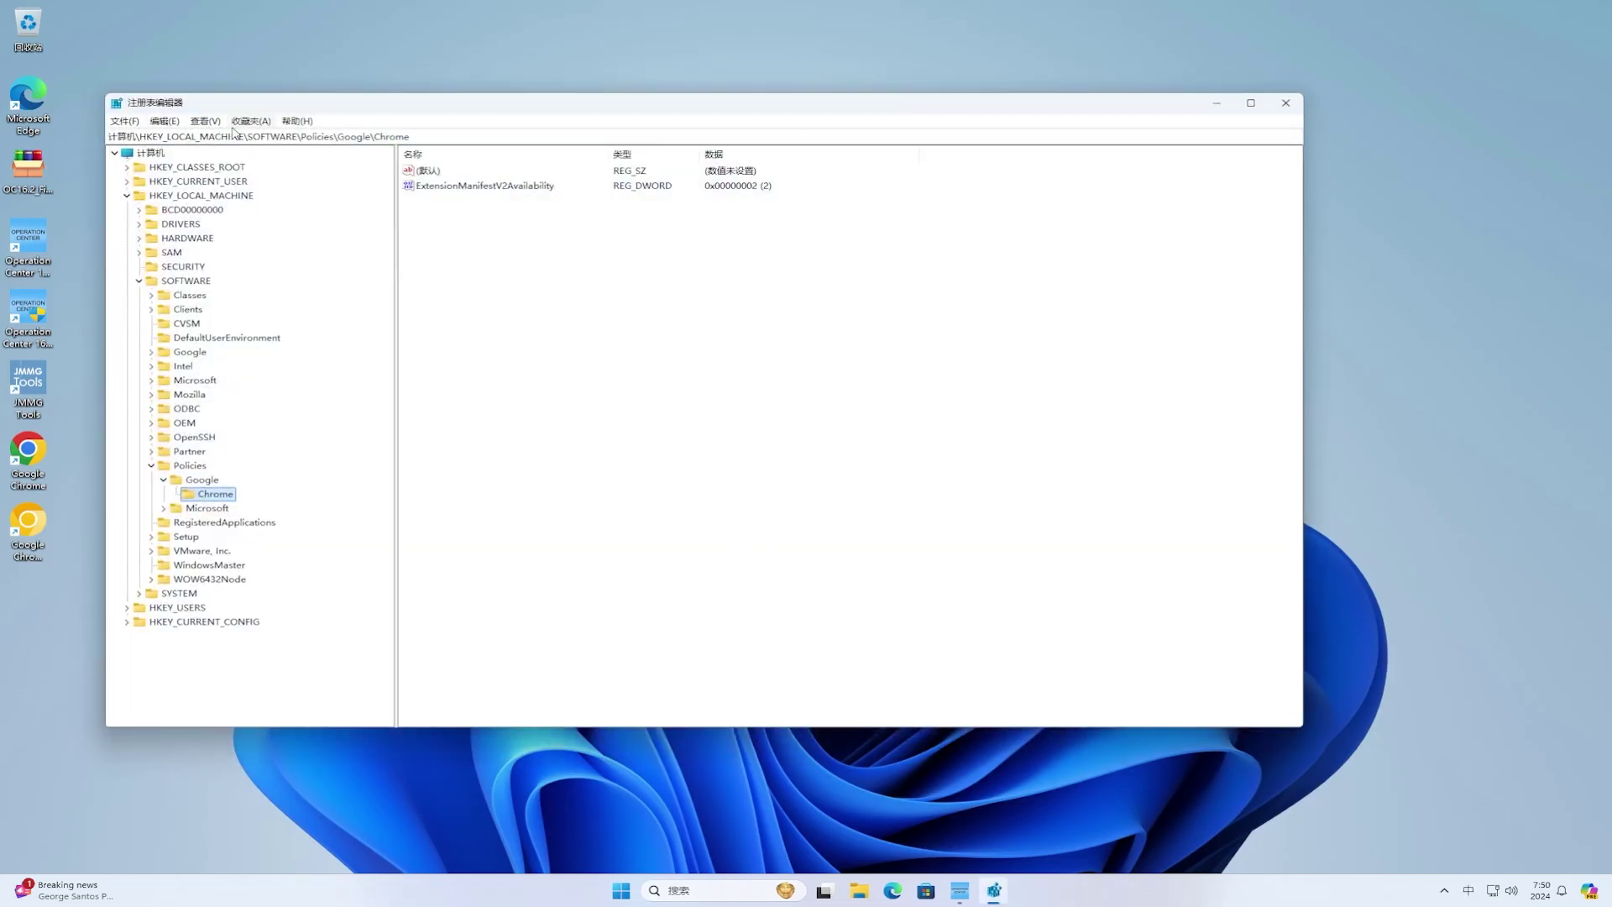
Go to the registry path HKEY_LOCAL_MACHINE\SOFTWARE\Policies.
drag(339, 135, 439, 136)
key(BackSpace)
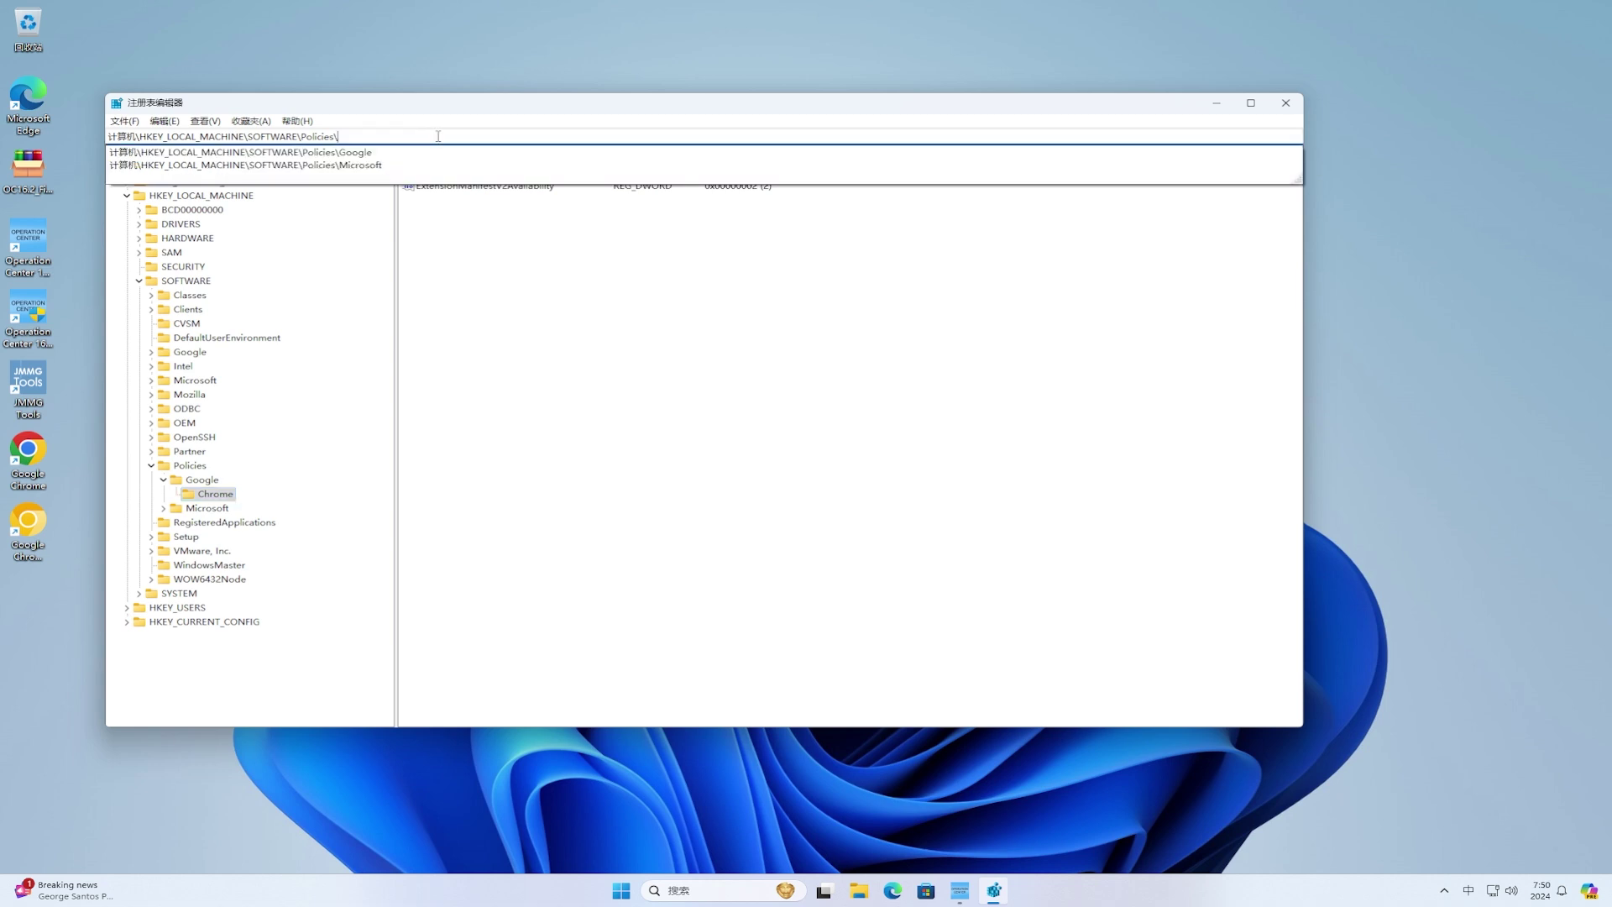
key(Return)
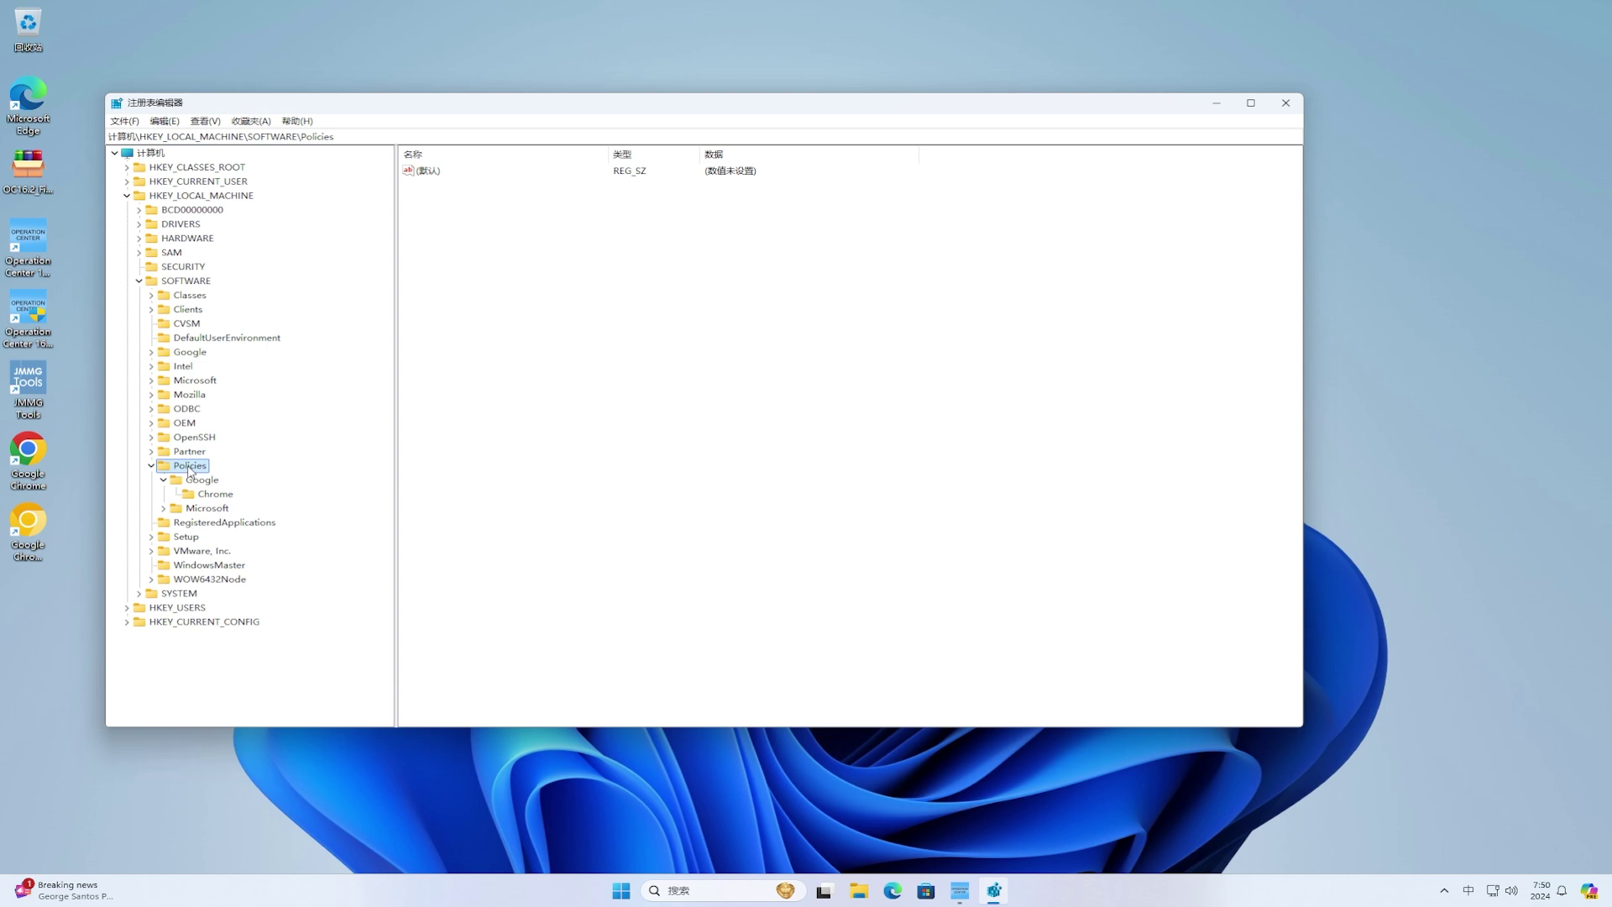
Create a new key named Edge under the Microsoft key in Policies.
click(164, 509)
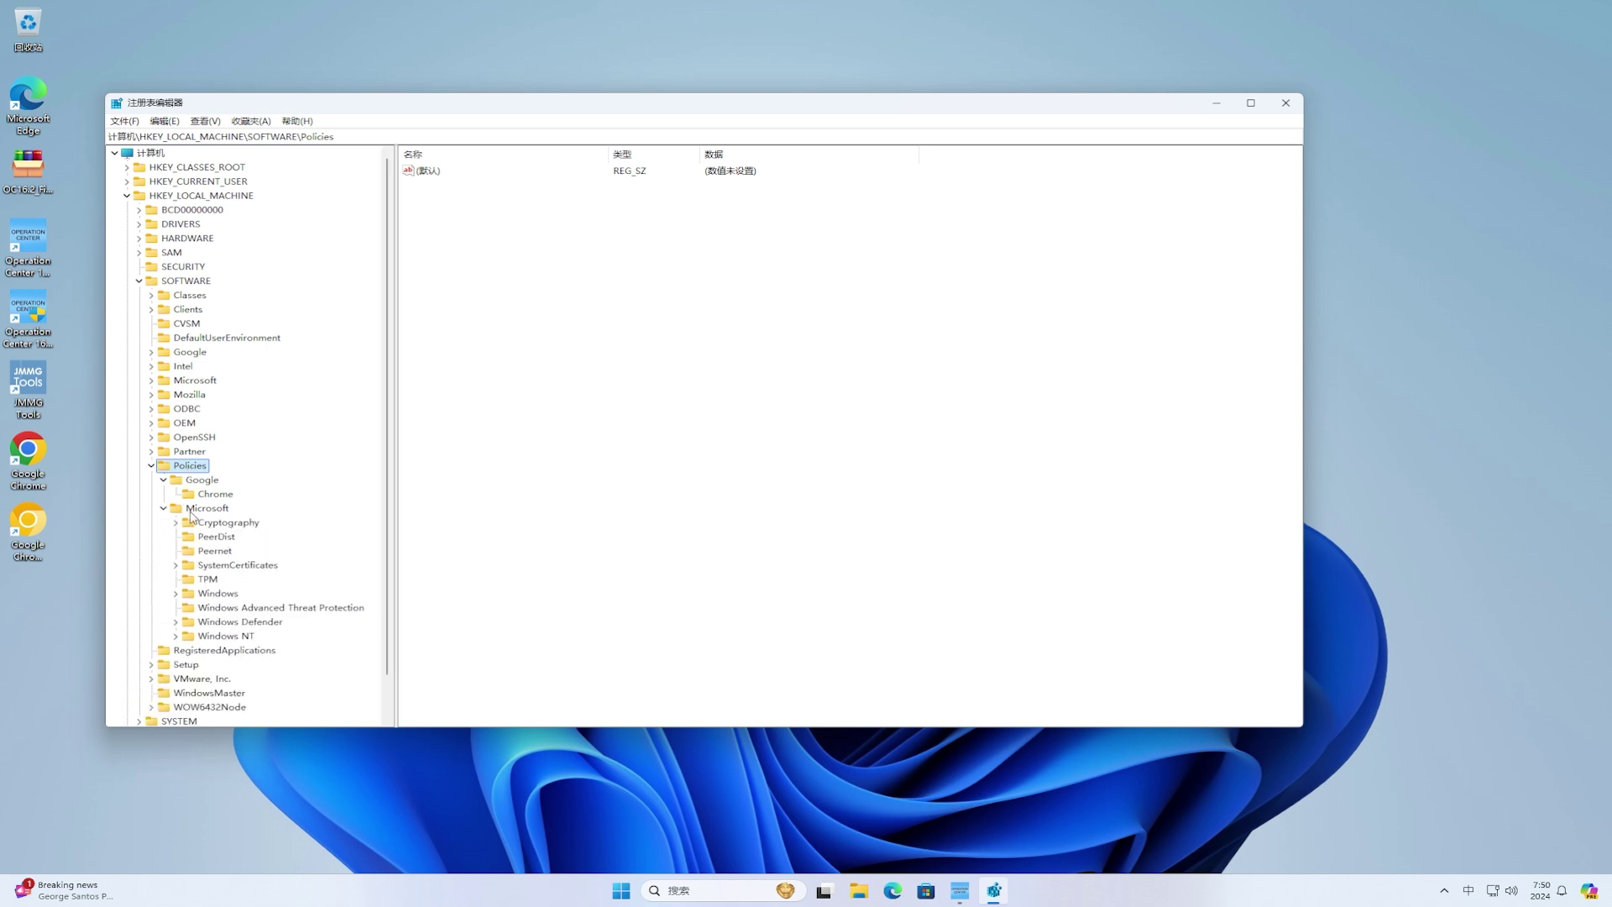
click(200, 508)
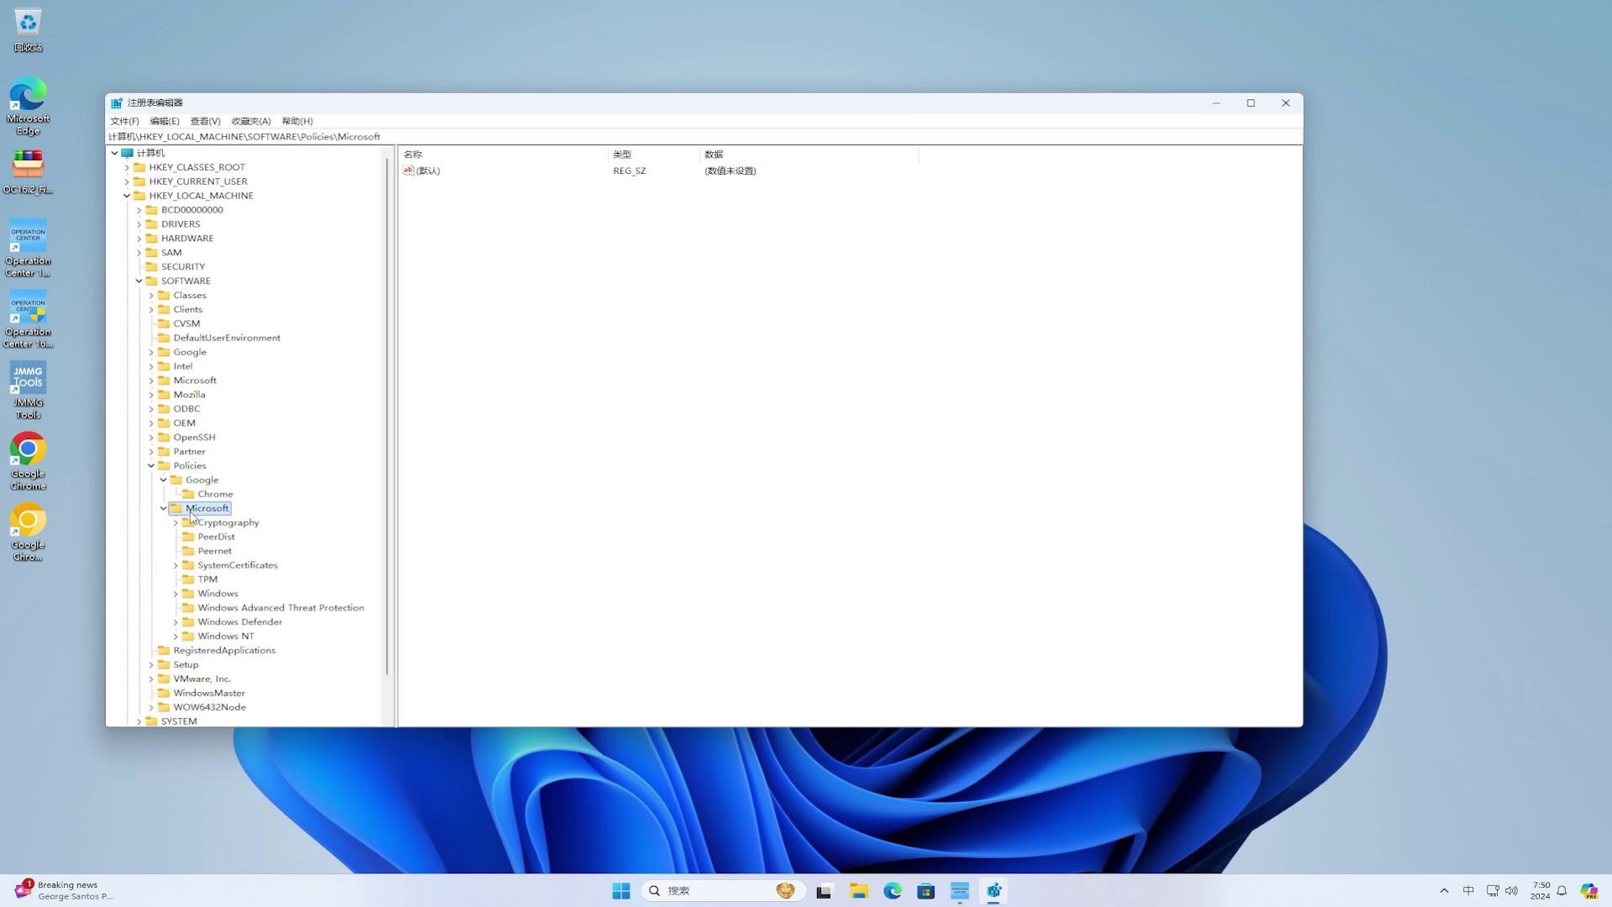
right_click(210, 514)
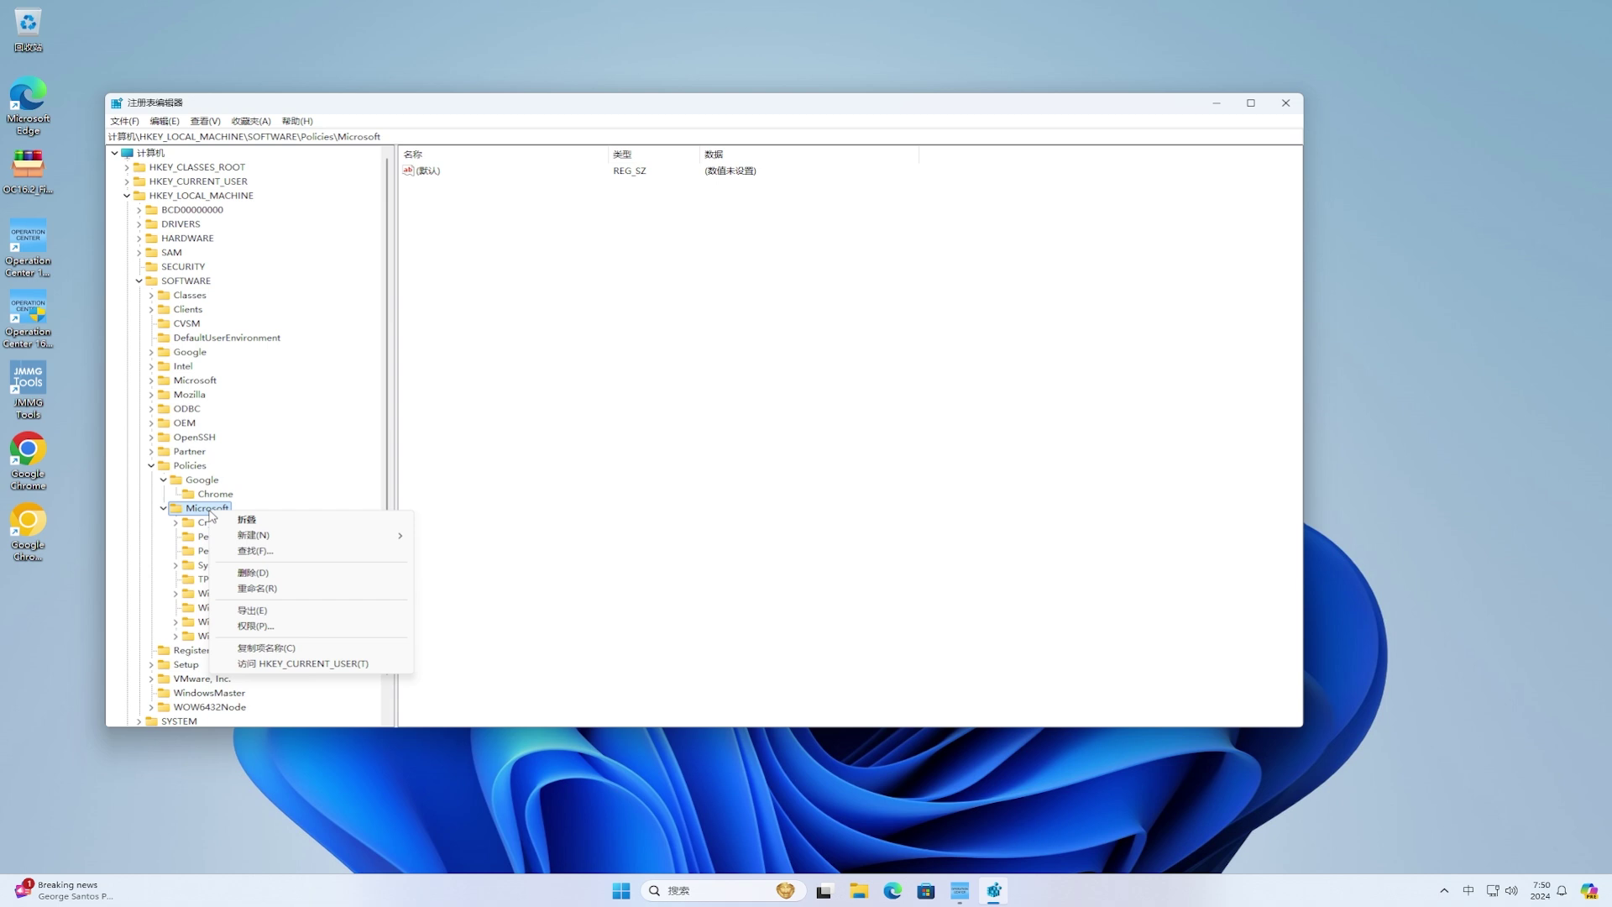
mouse_move(280, 537)
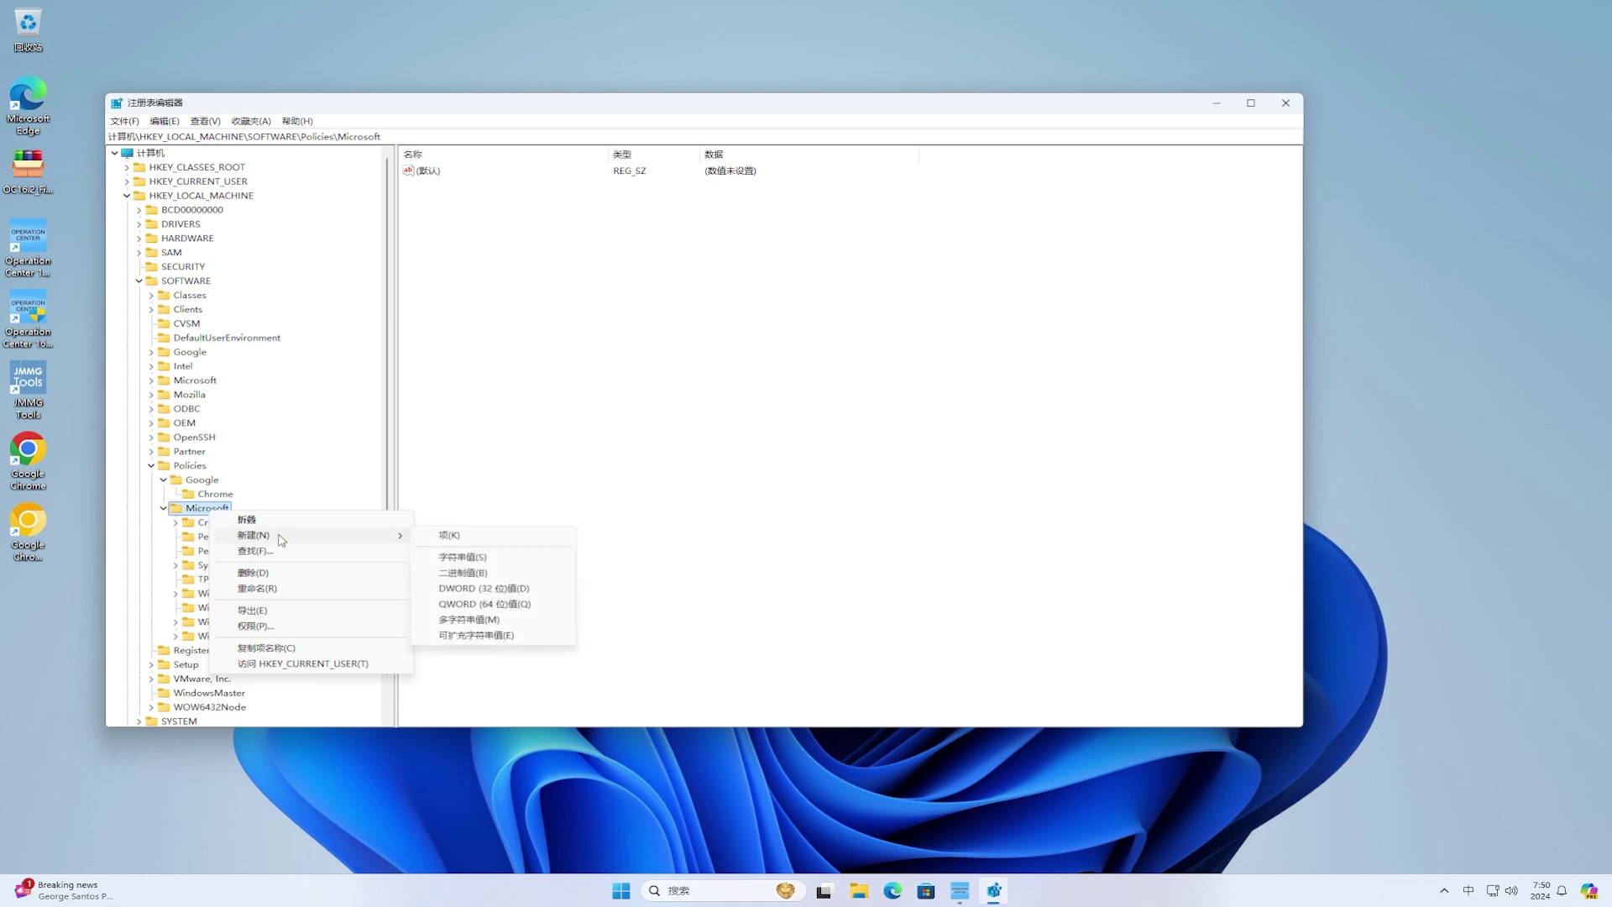
click(447, 535)
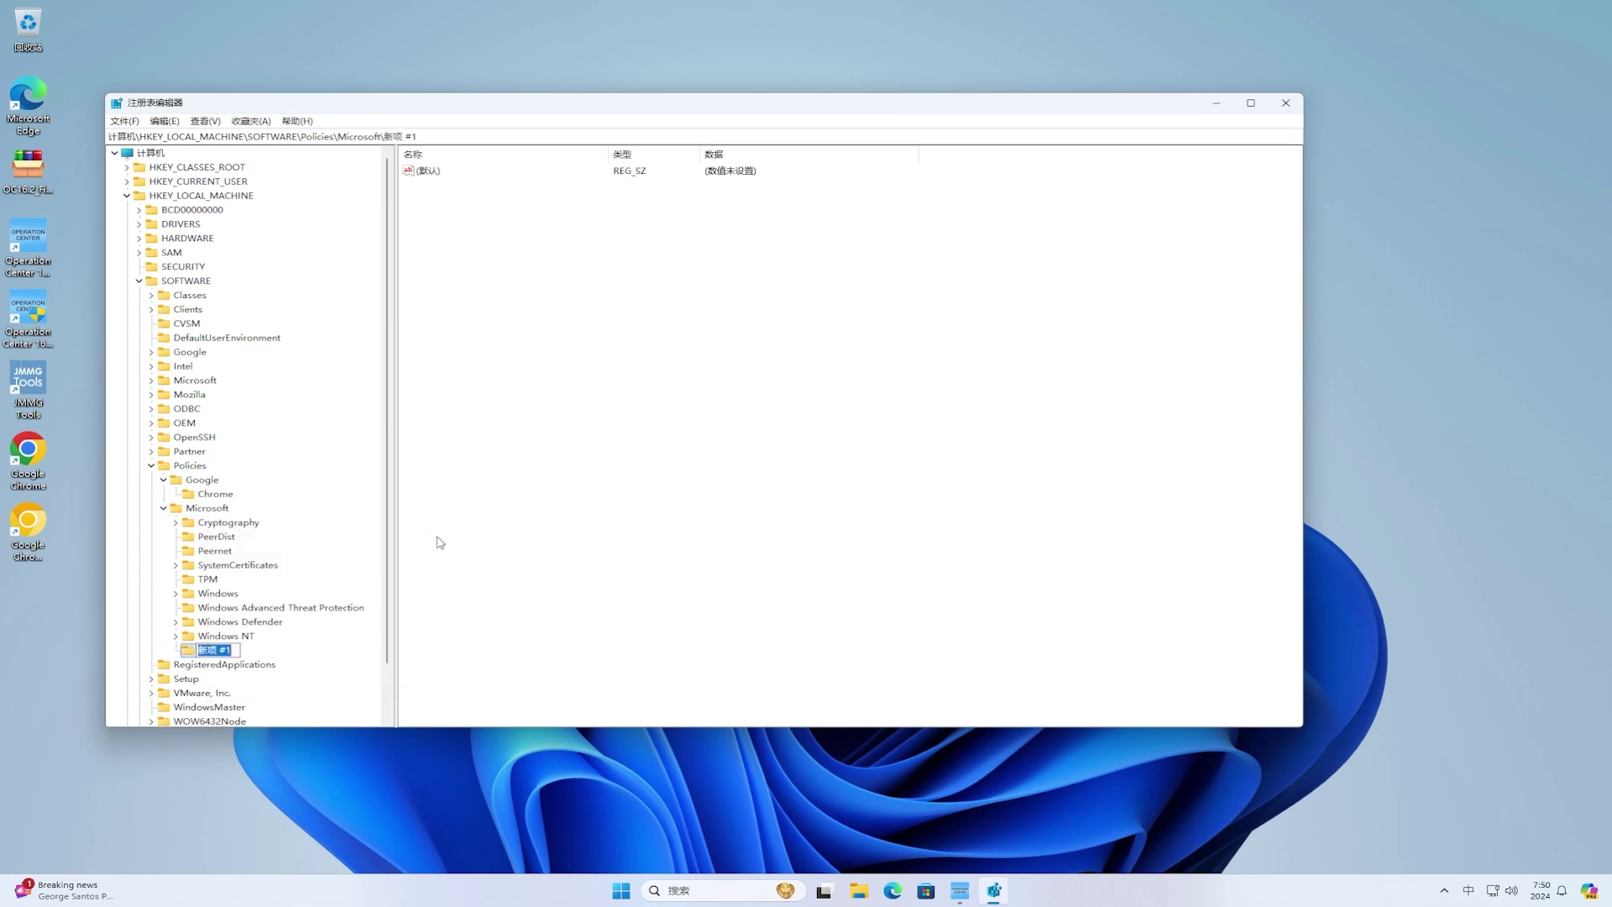
text(Edg)
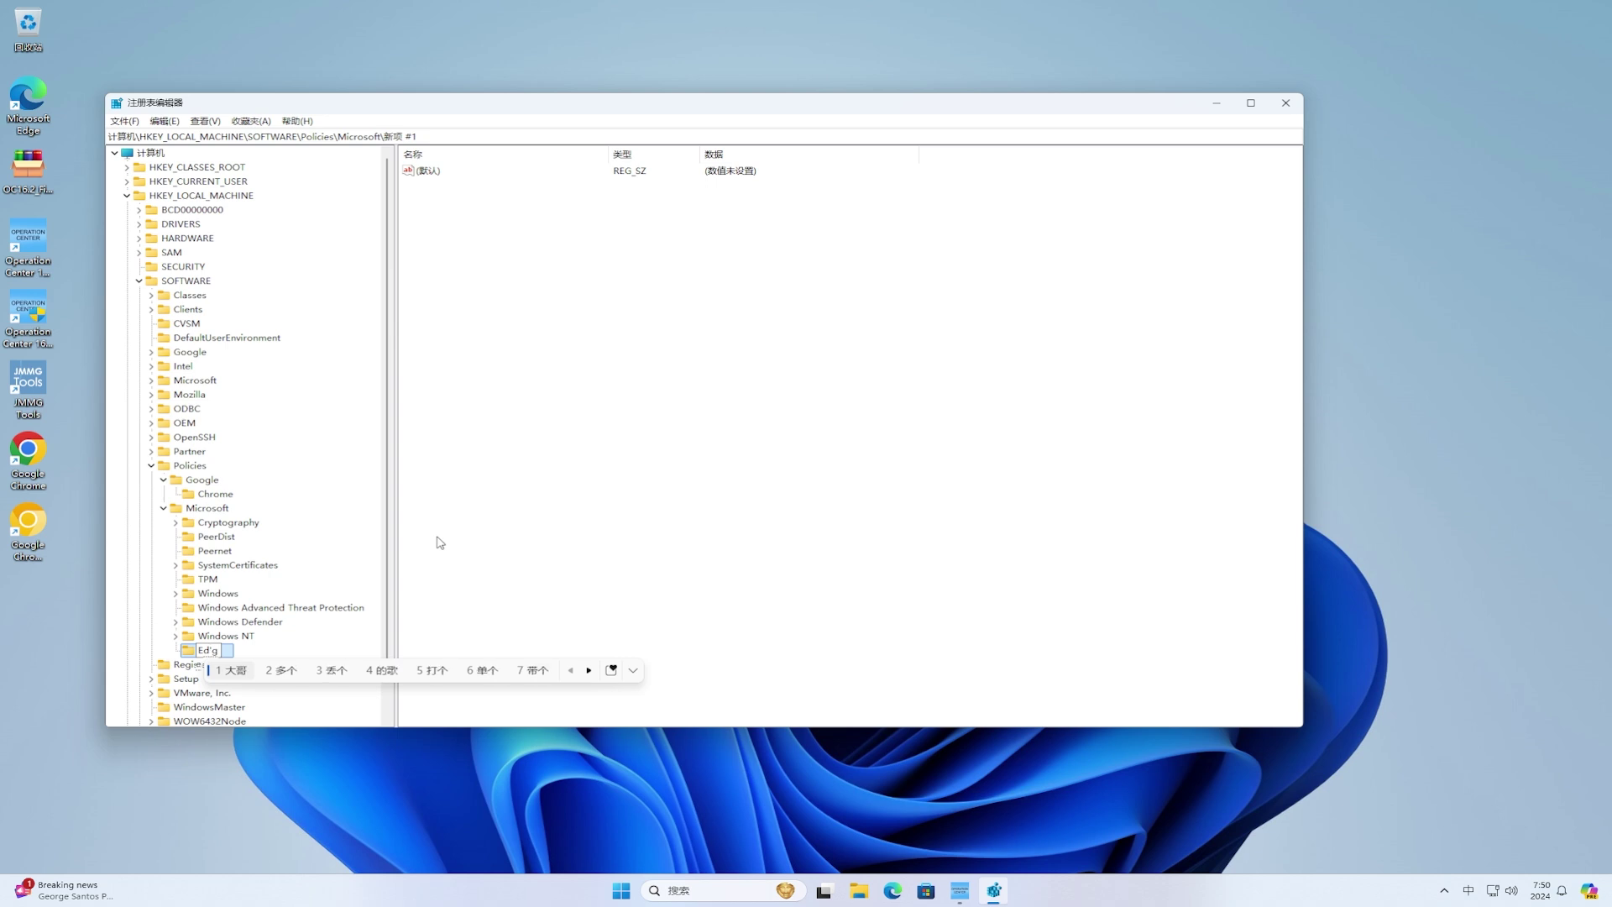
text(e)
key(shift)
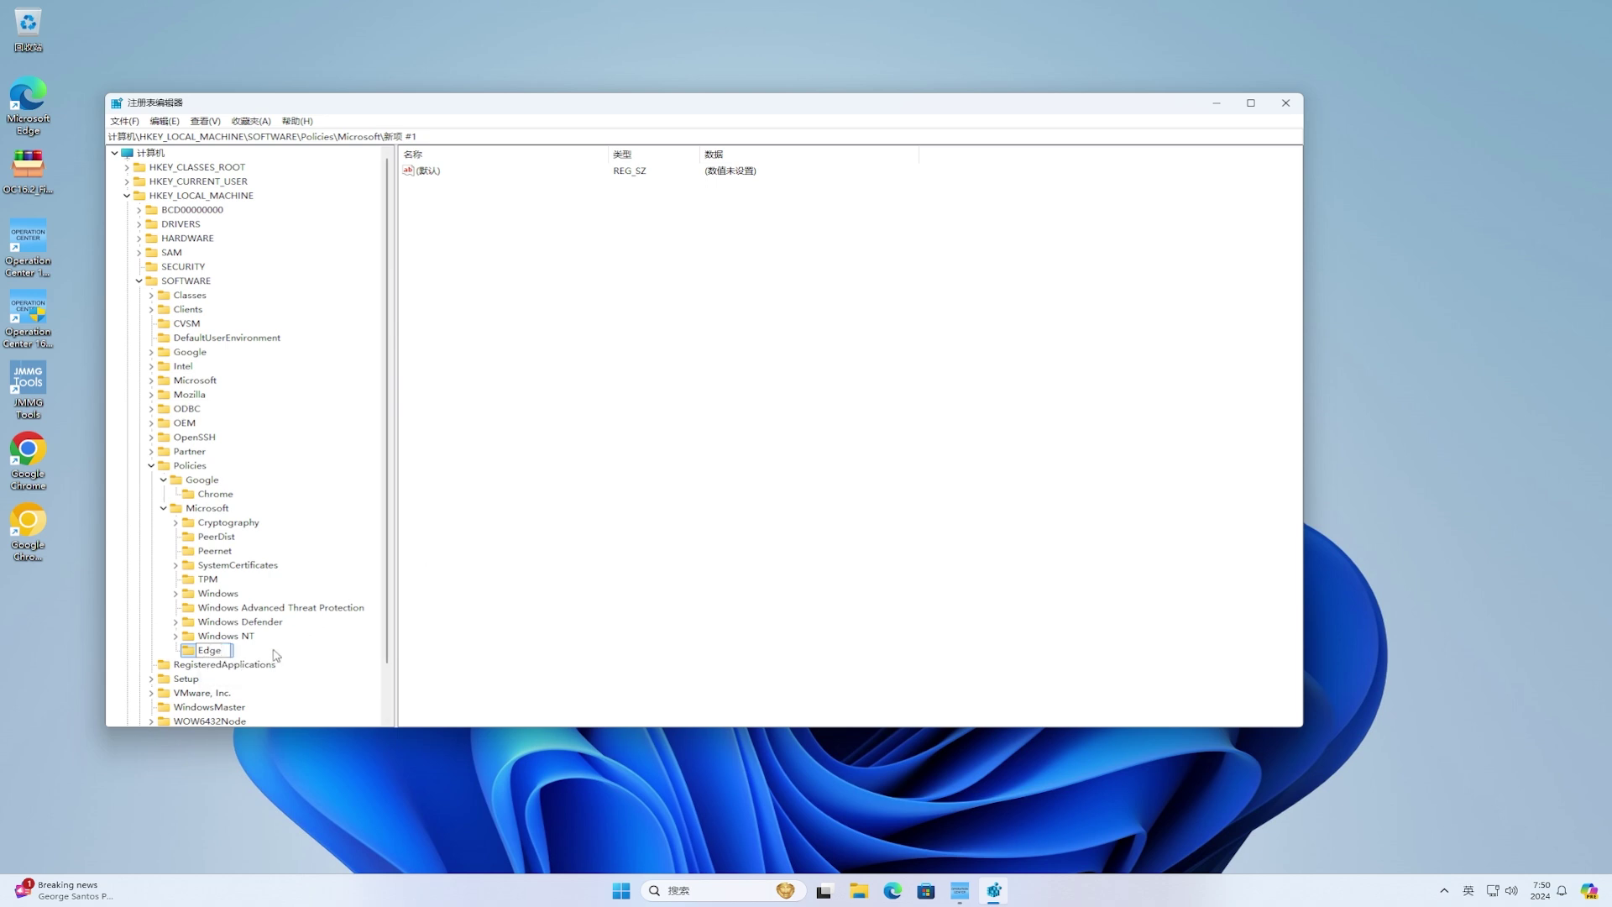
key(Return)
Add a DWORD (32-bit) value named ExtensionManifestV2Availability to the Edge key.
right_click(219, 657)
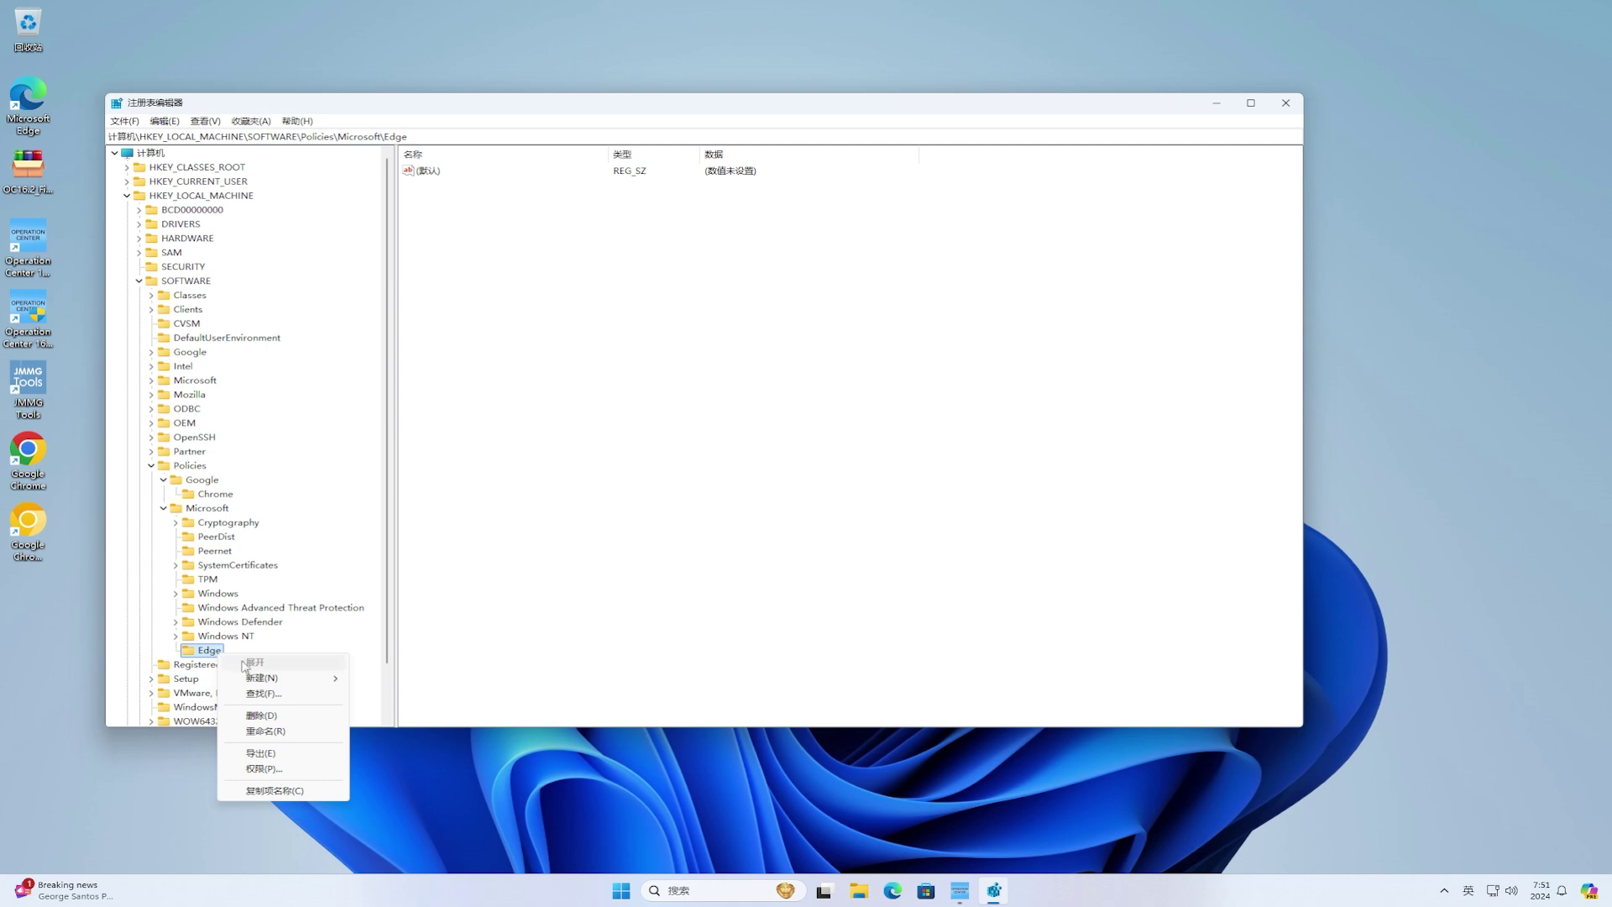
mouse_move(282, 682)
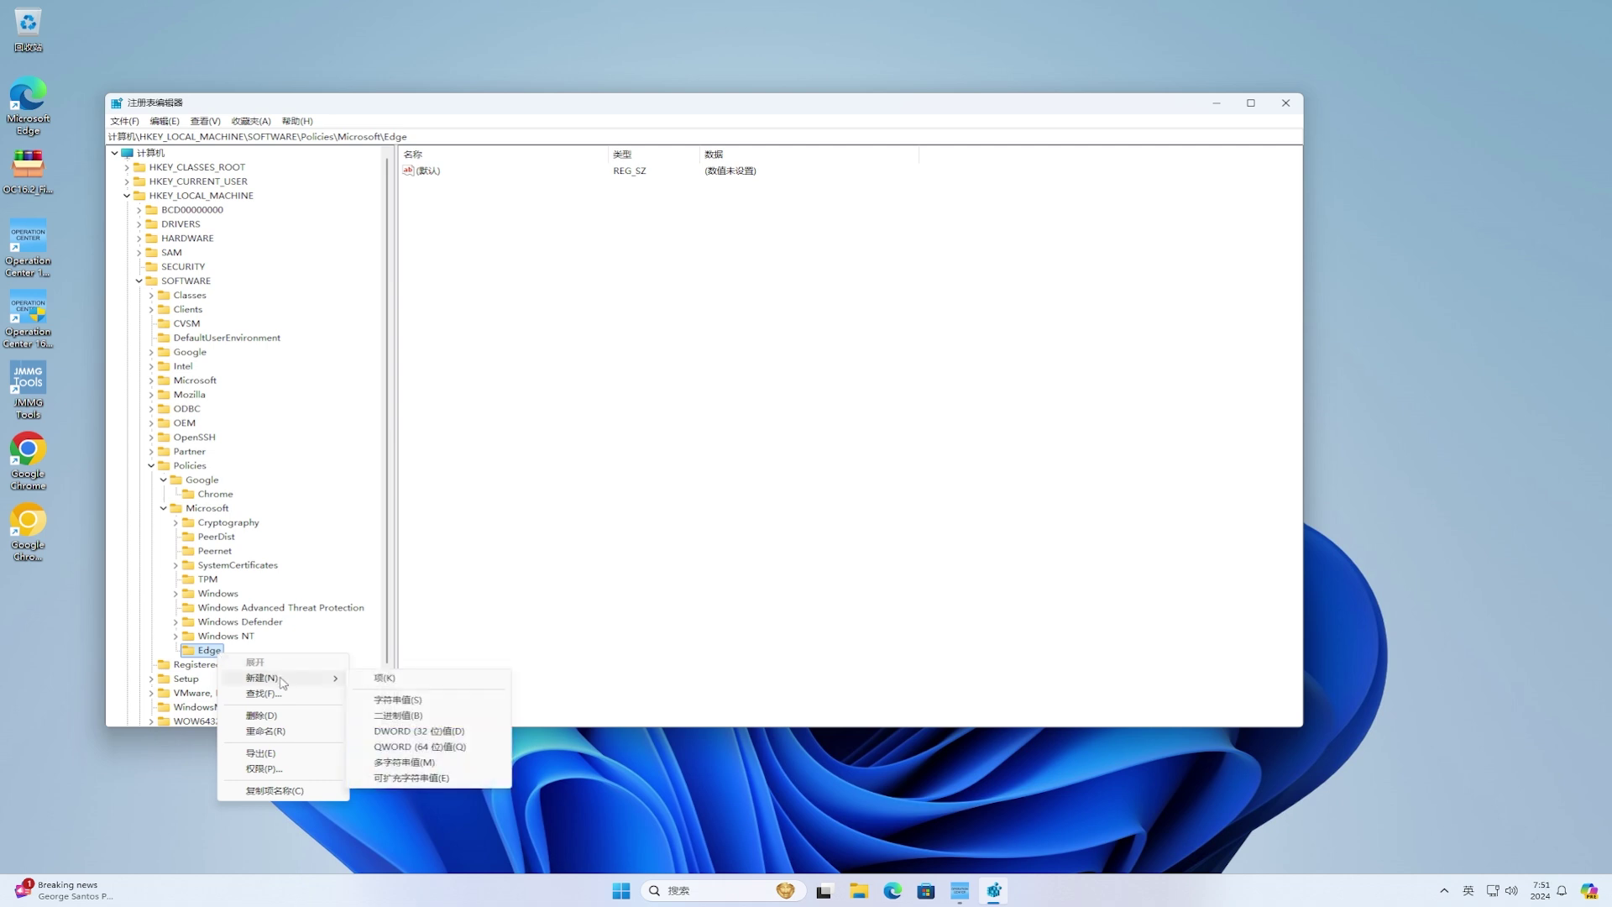
click(464, 732)
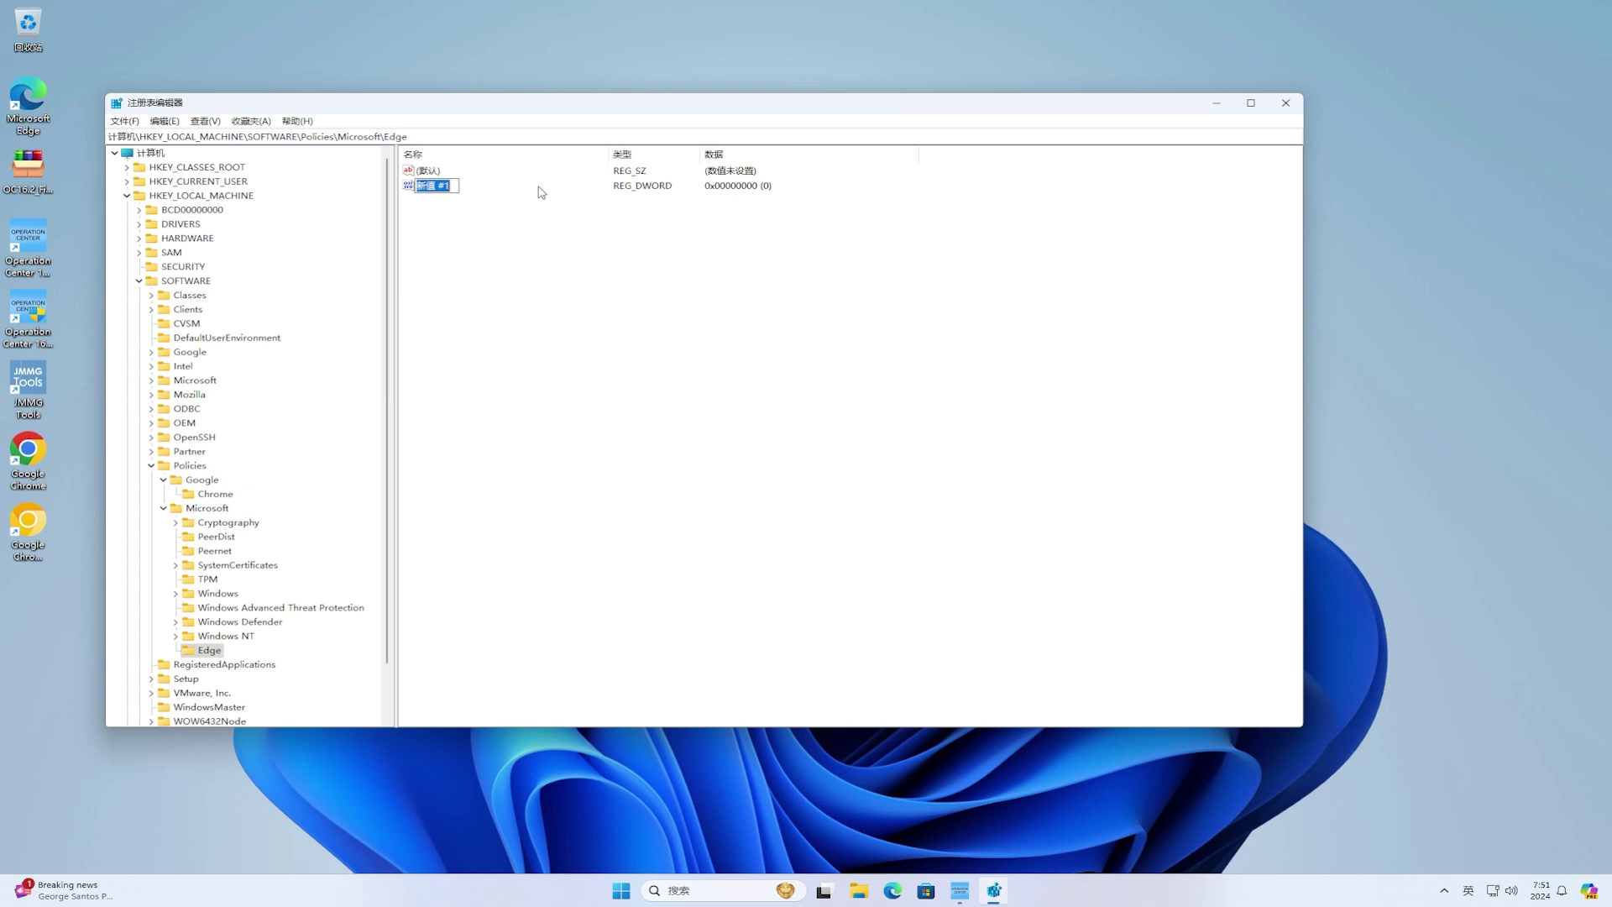
text(ExtensionManifestV2Availability)
key(Return)
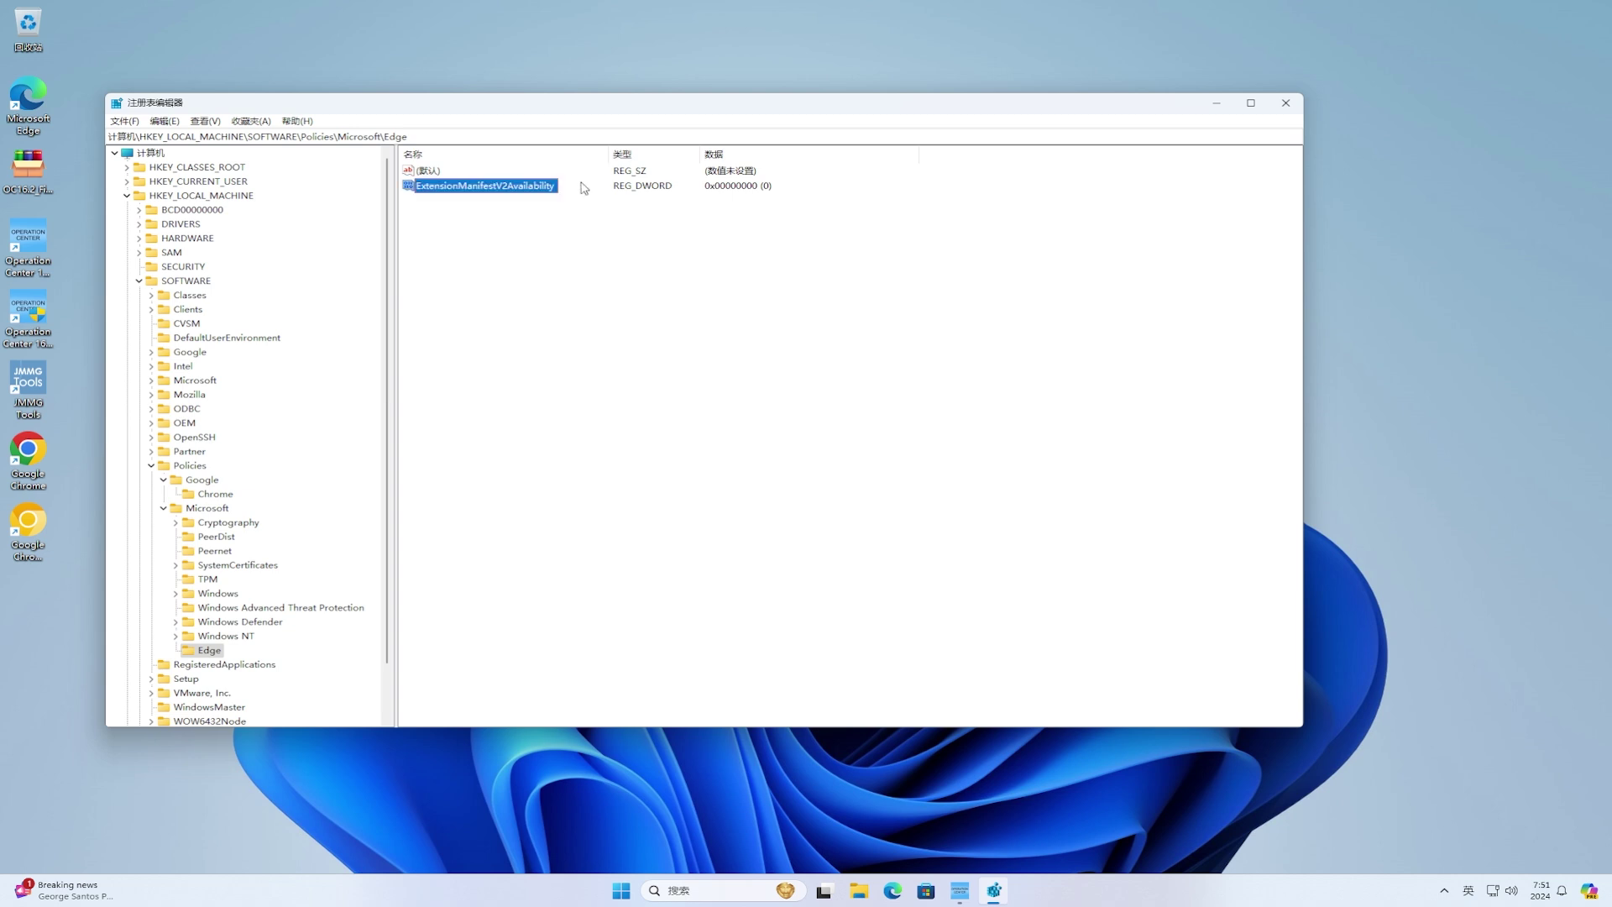
Set the data of ExtensionManifestV2Availability in the Edge key to 2 and close Registry Editor.
double_click(542, 186)
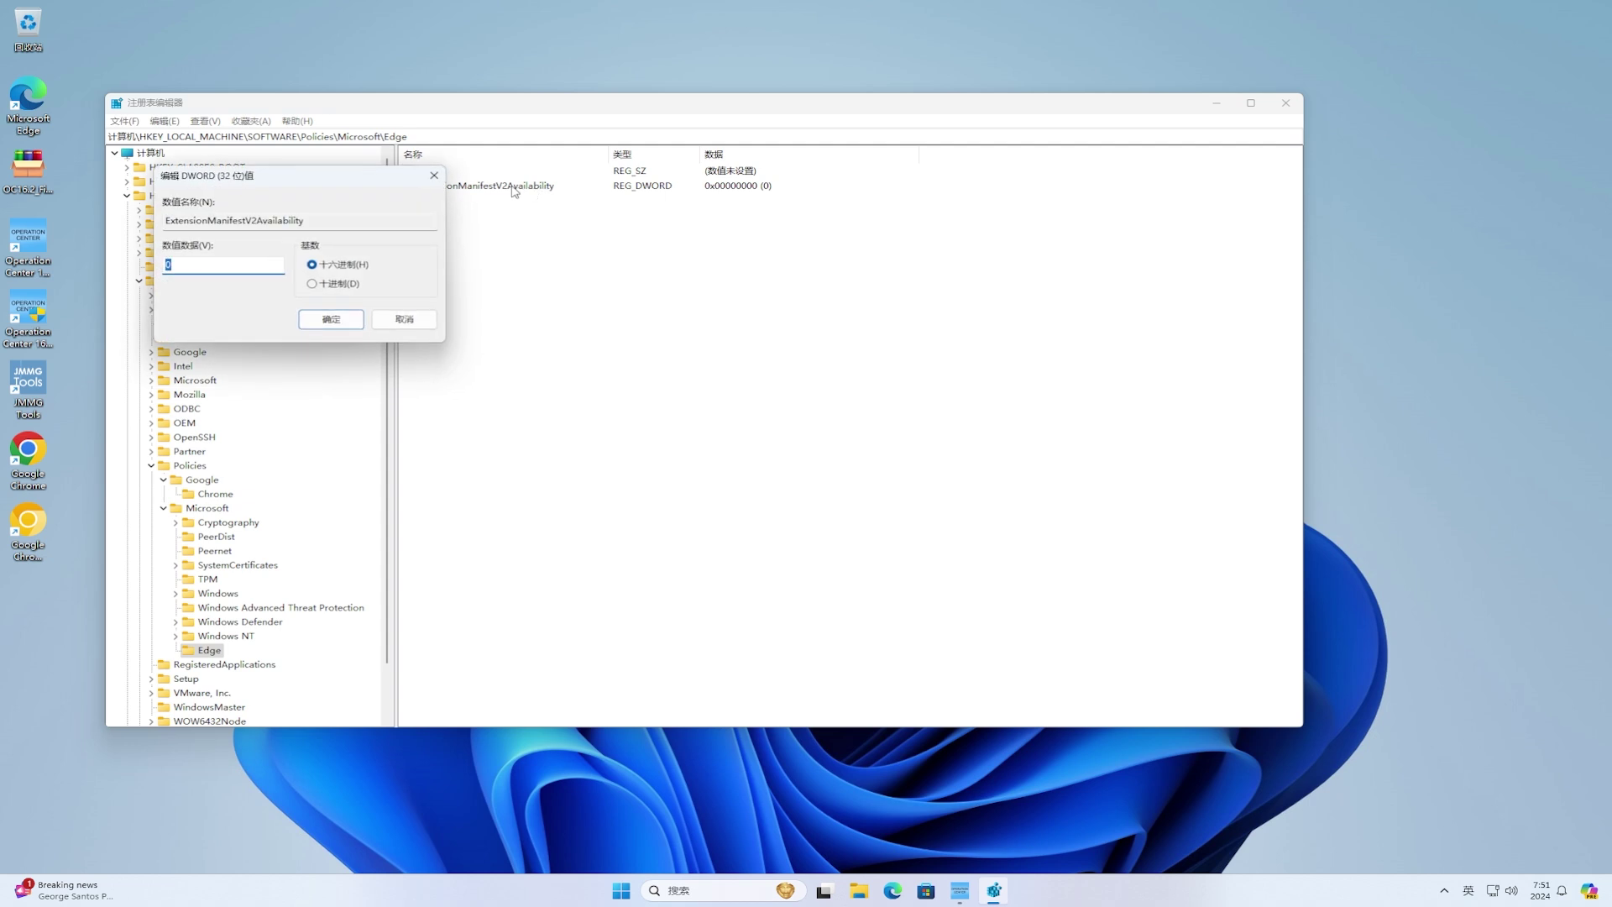
drag(383, 176, 804, 290)
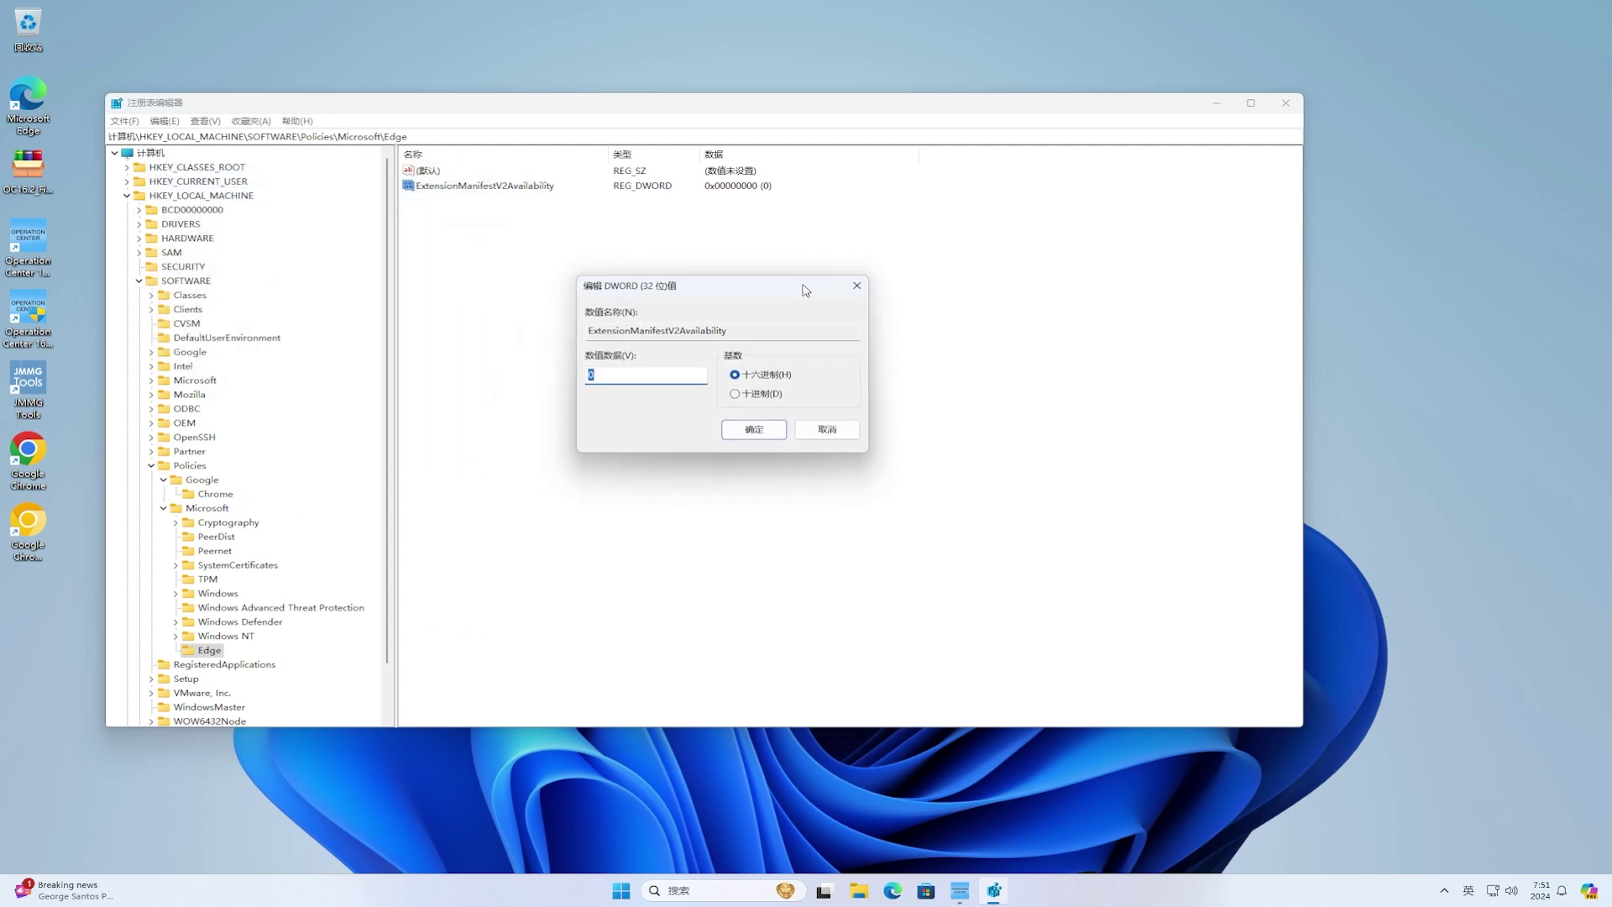
text(2)
click(770, 436)
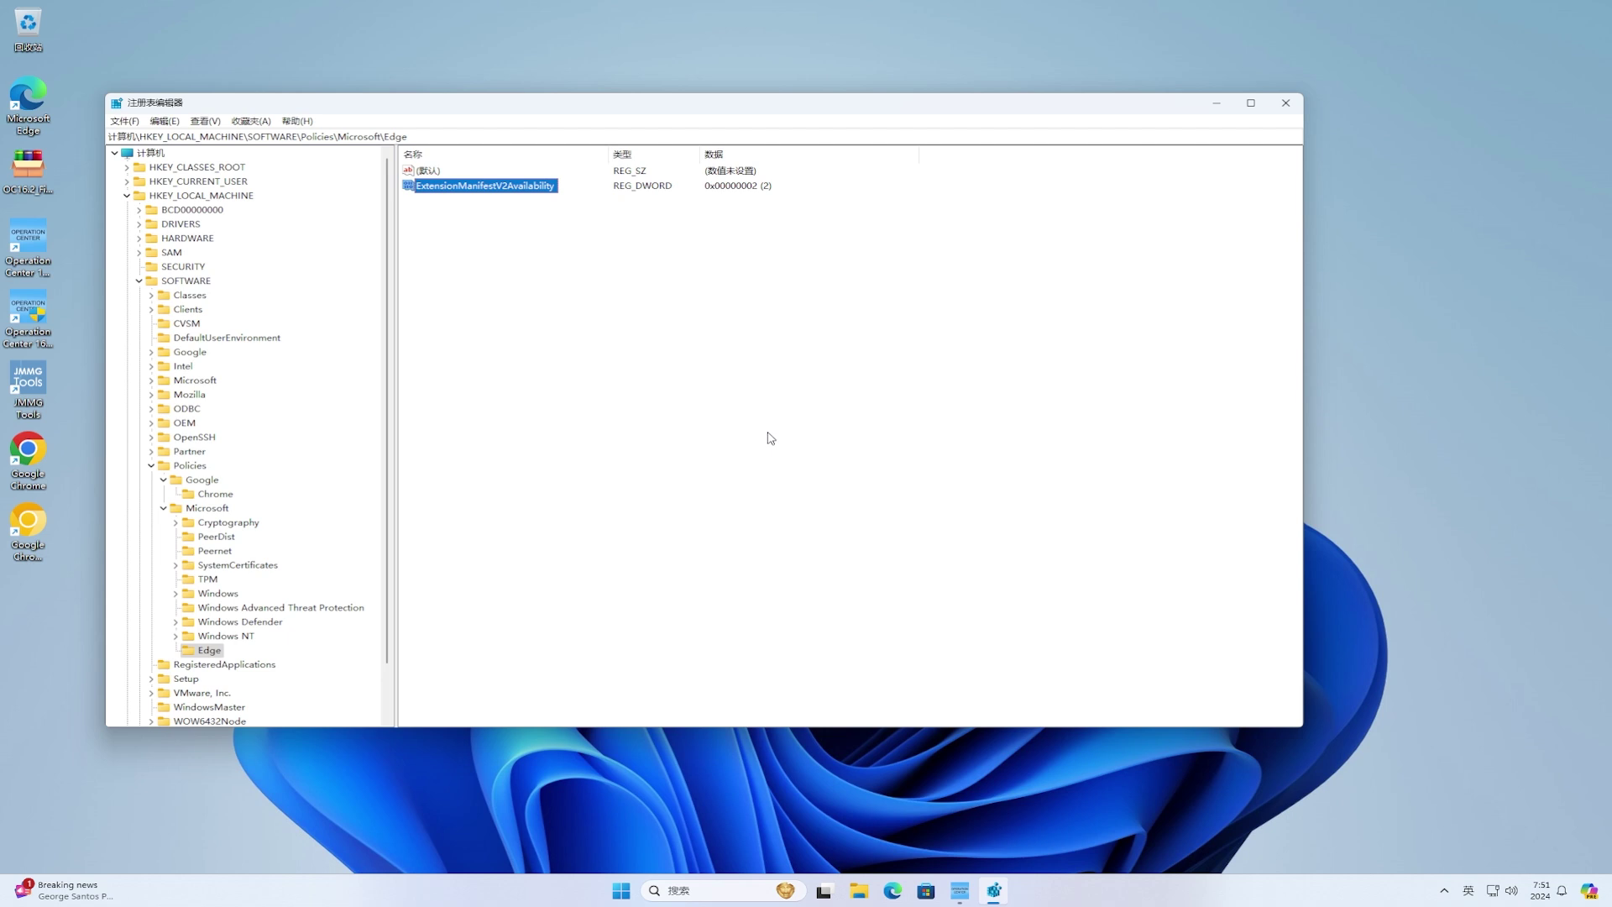
click(1285, 104)
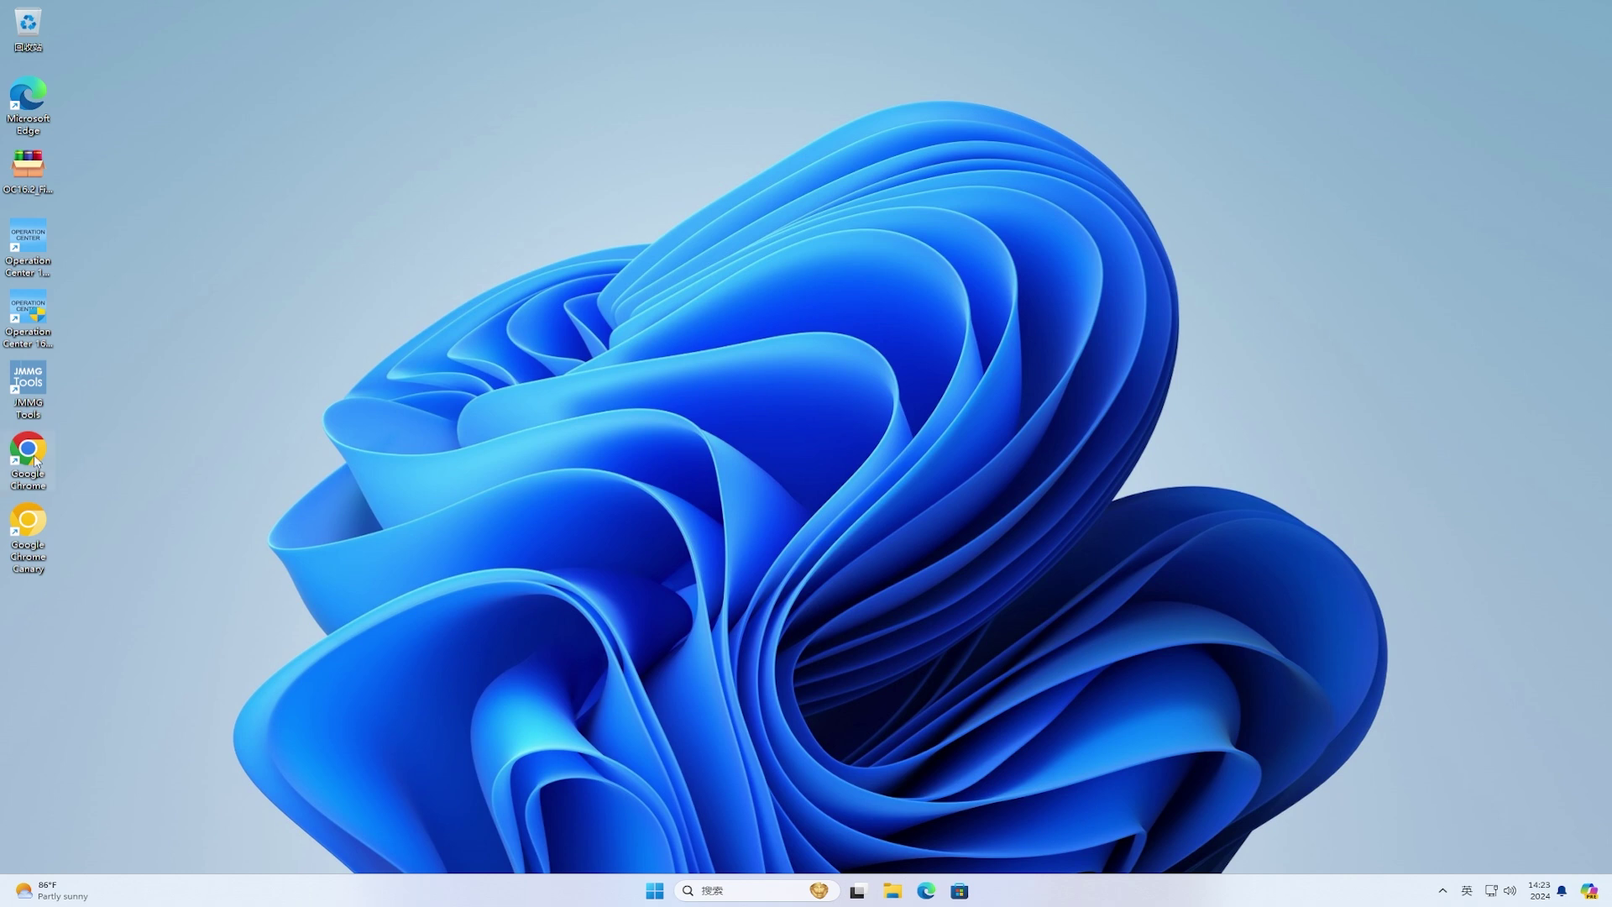
Launch Google Chrome and check the uBlock Origin entry on the manage extensions page.
double_click(34, 460)
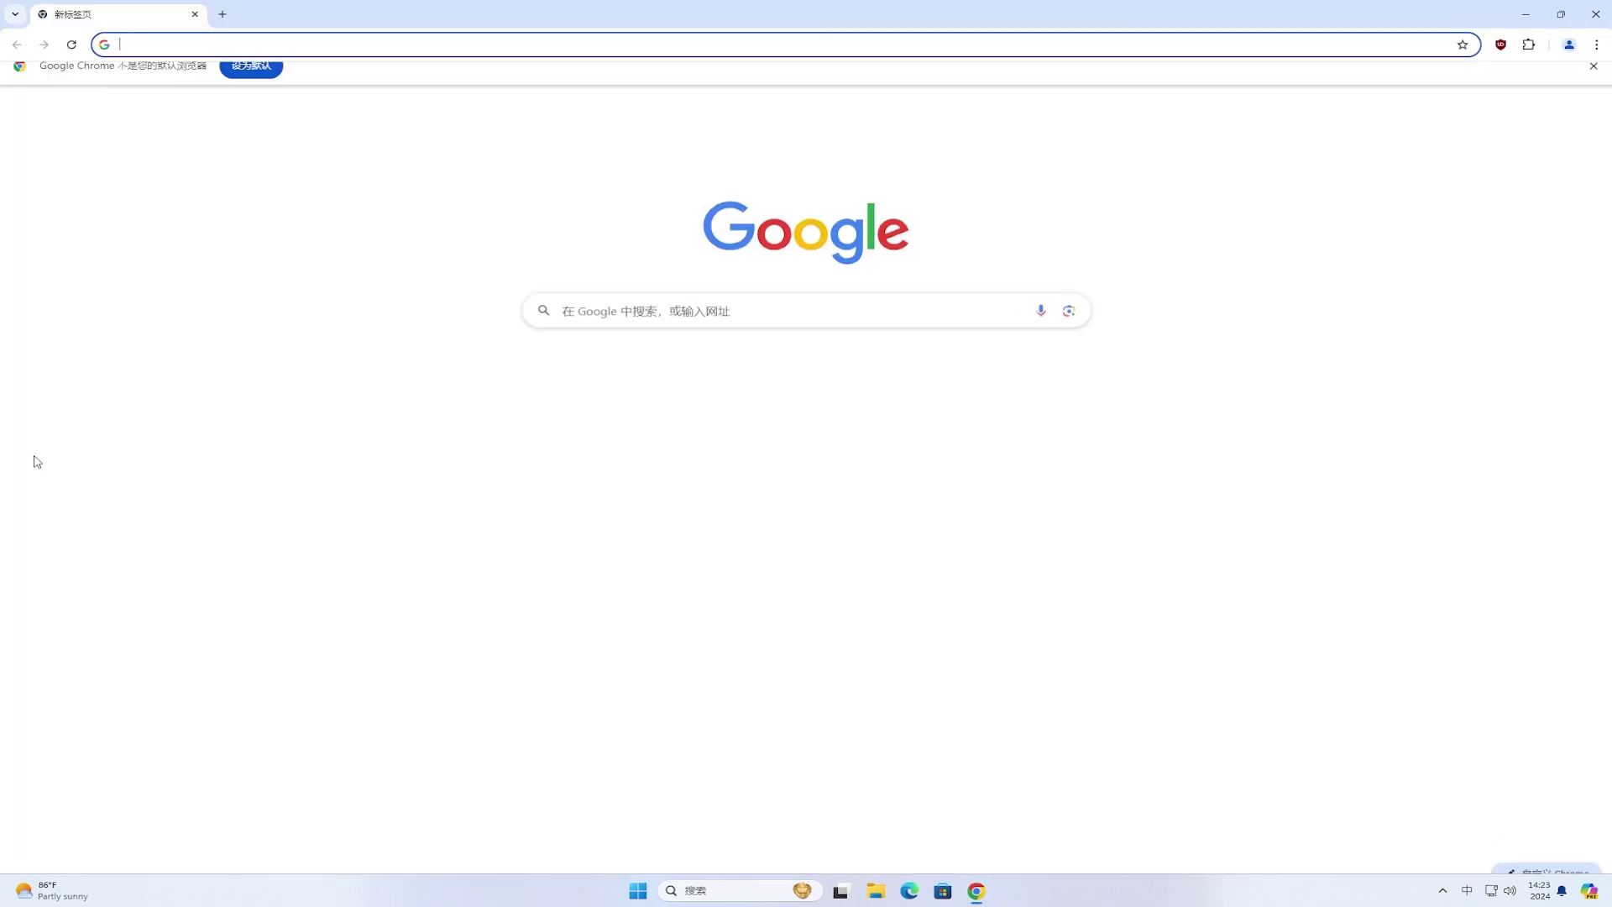
click(1596, 45)
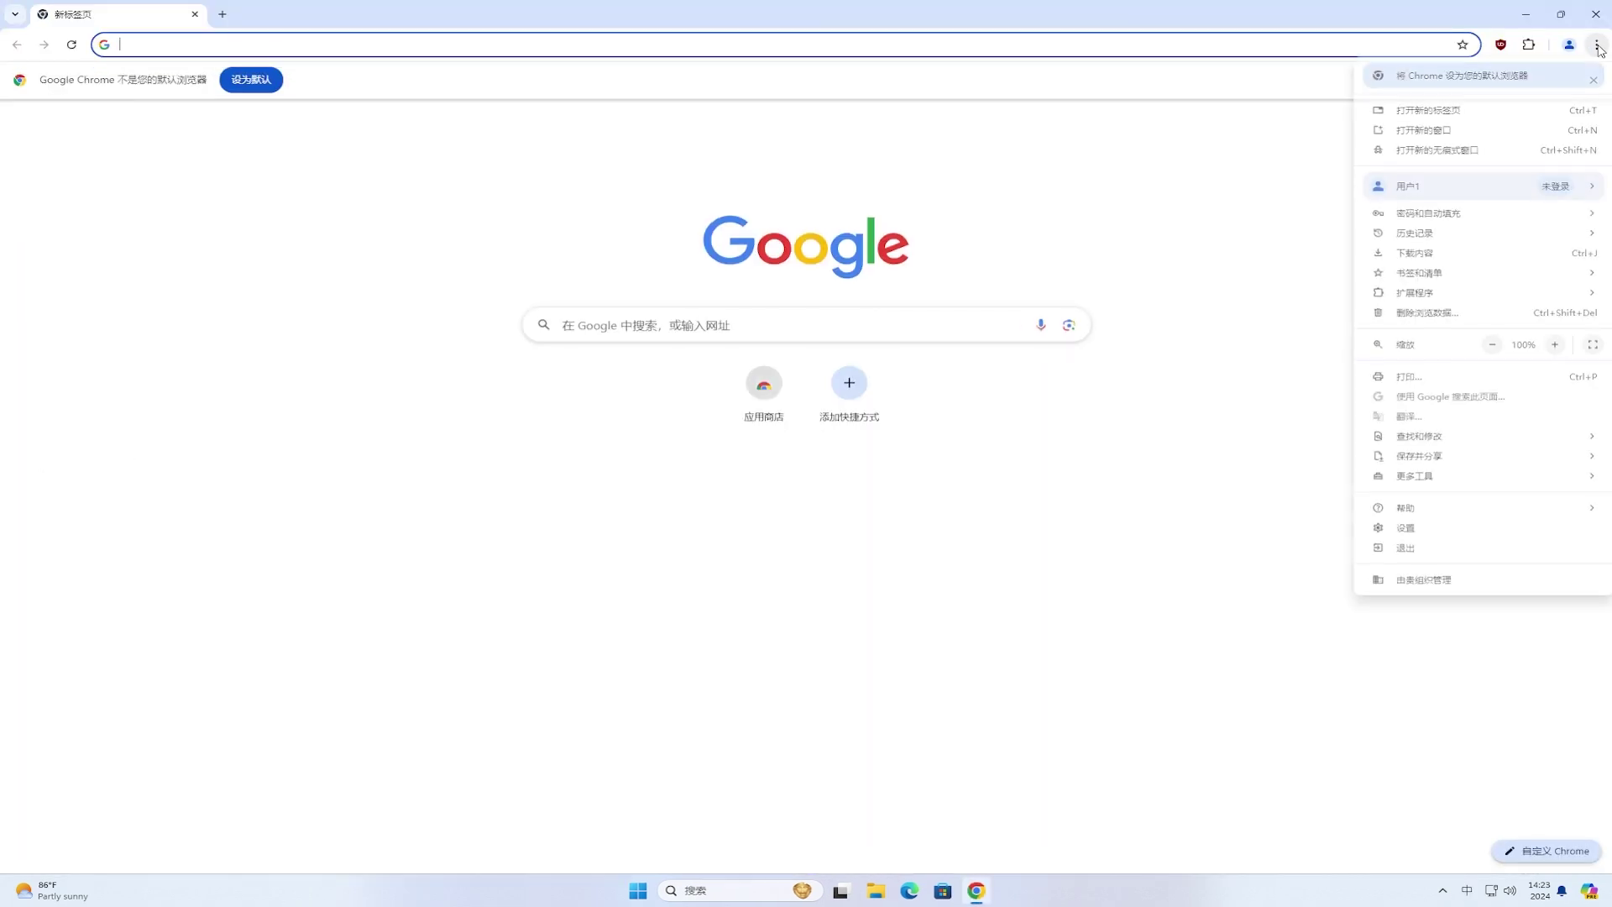
mouse_move(1453, 293)
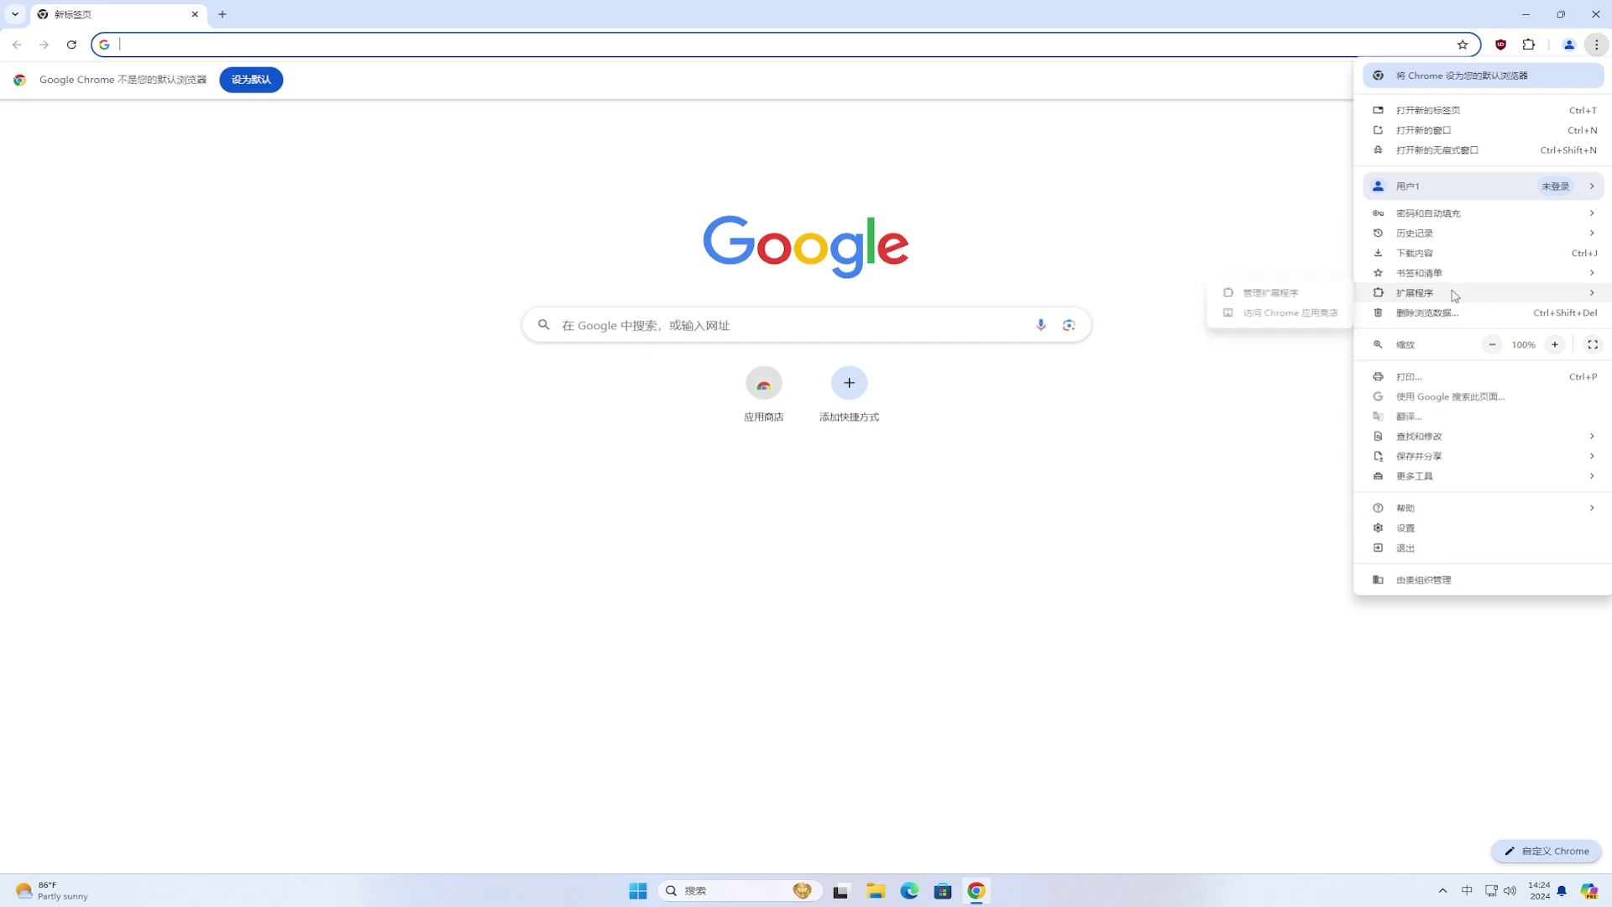
click(1317, 295)
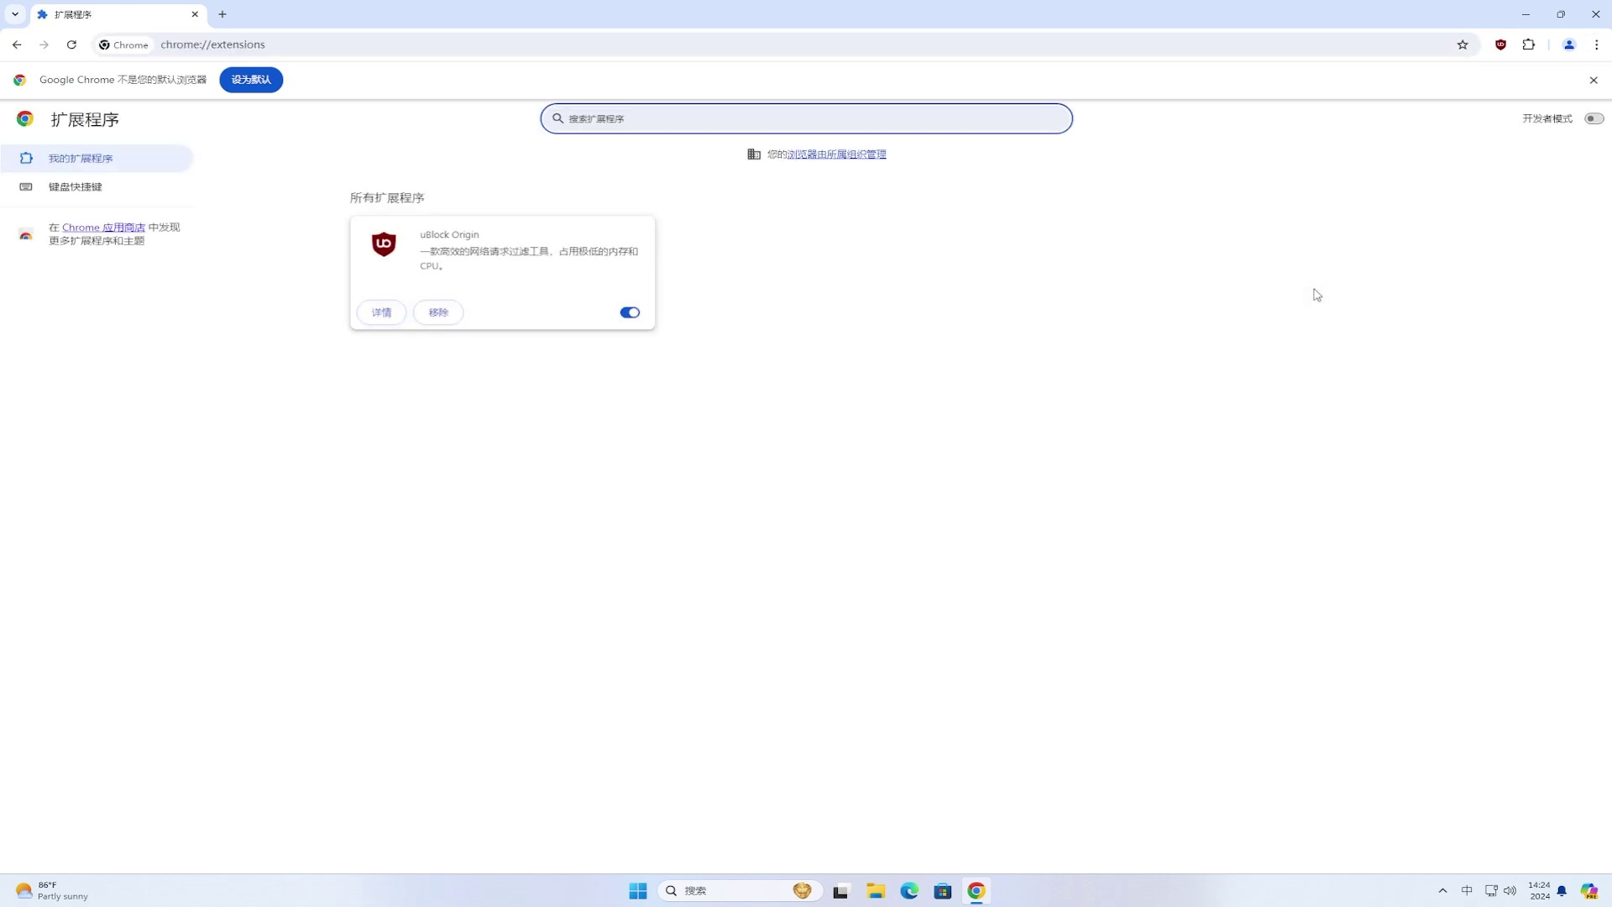
click(848, 282)
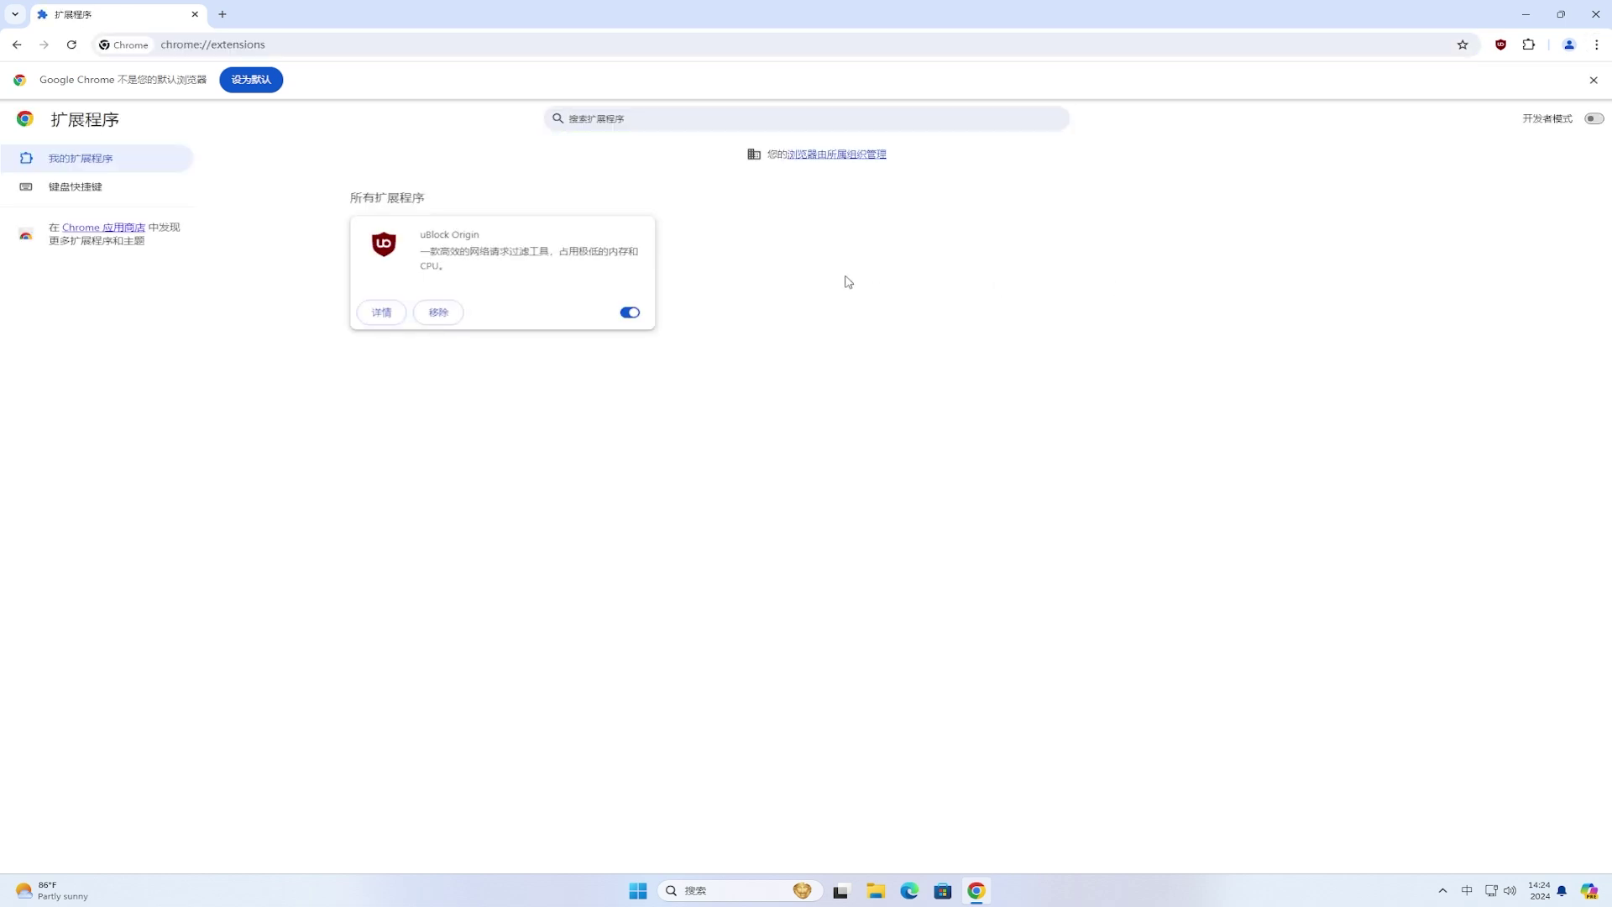